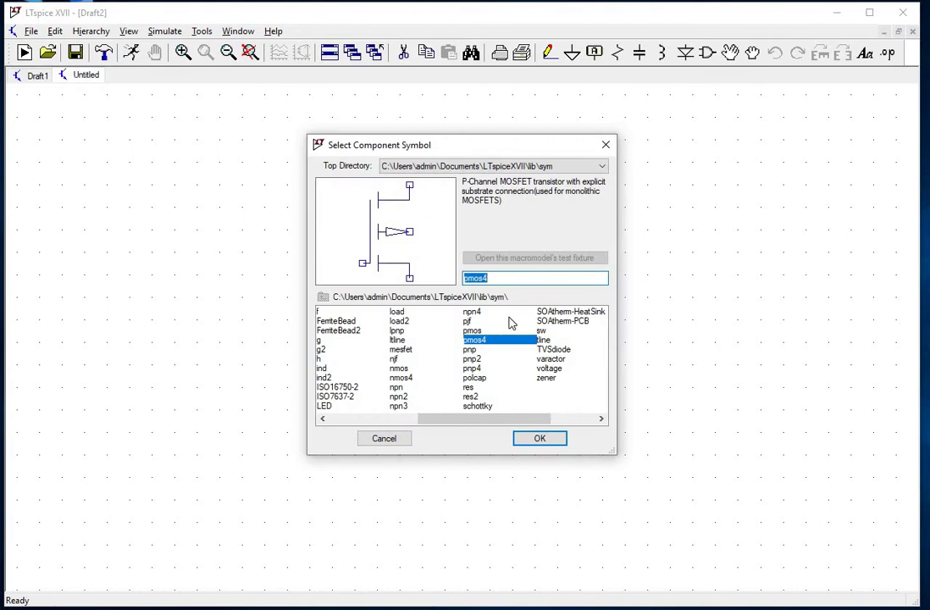
# Place one pmos4 transistor in the upper middle of the empty schematic.
pyautogui.click(535, 439)
pyautogui.click(376, 140)
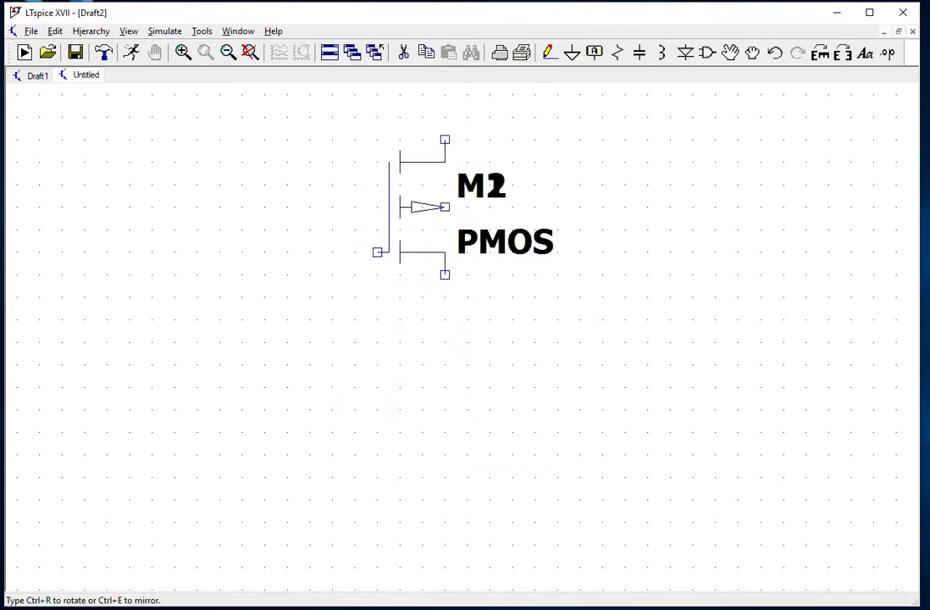
pyautogui.press('Escape')
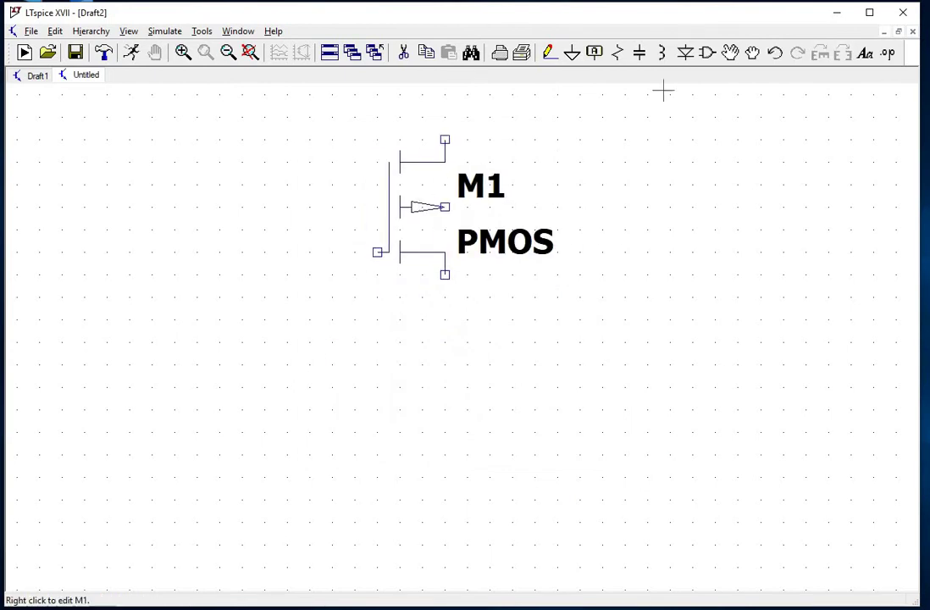
# Place one nmos4 transistor directly below the PMOS, vertically aligned with it.
pyautogui.click(708, 53)
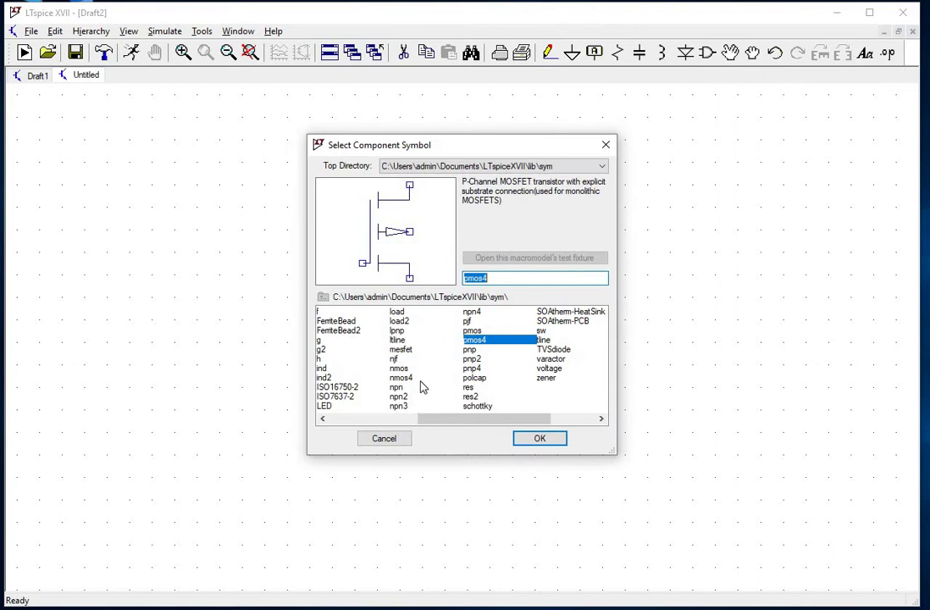
pyautogui.click(405, 378)
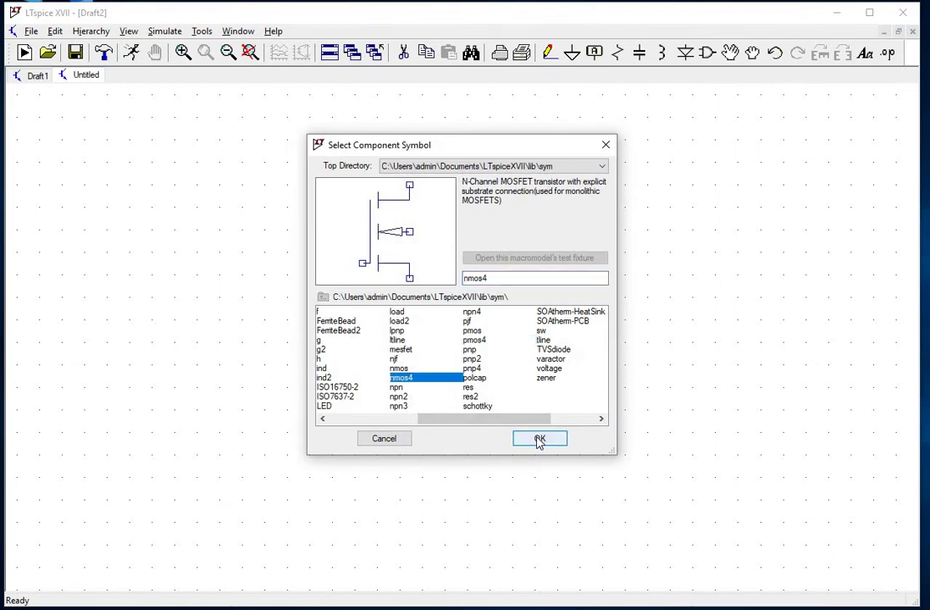
pyautogui.click(539, 440)
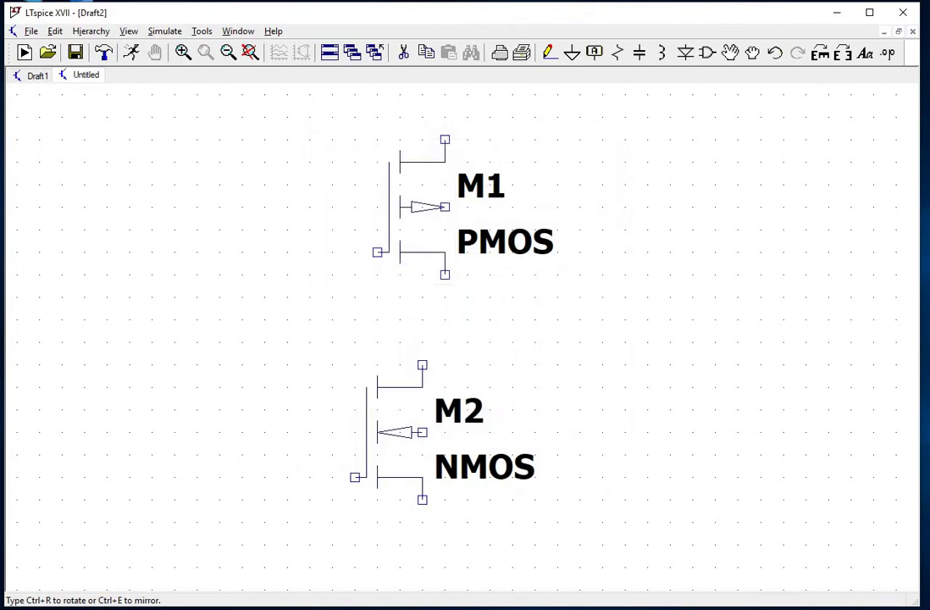
pyautogui.click(378, 365)
pyautogui.press('Escape')
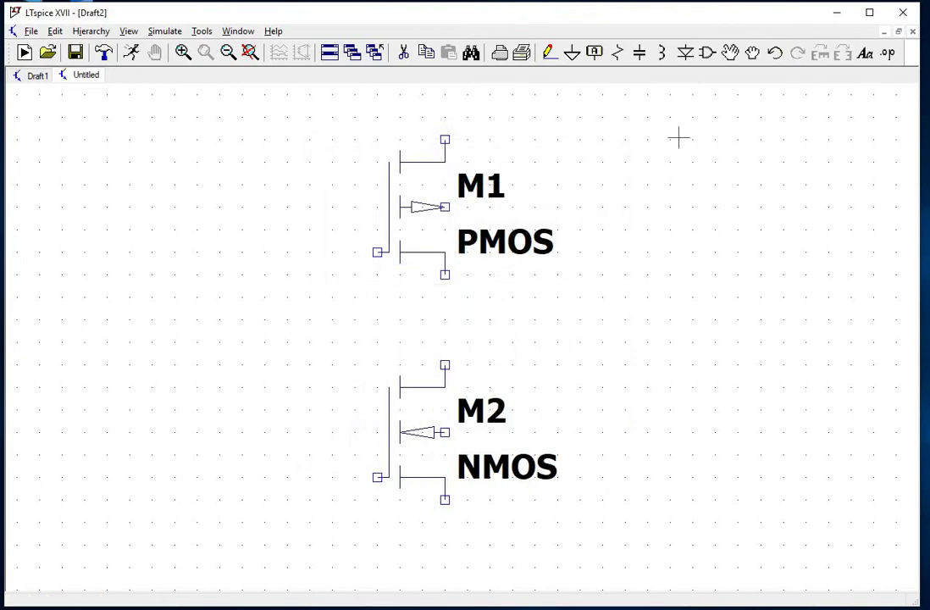
# Set M1's model name to P_50n, its length to 100n and its width to 500n.
pyautogui.rightClick(421, 202)
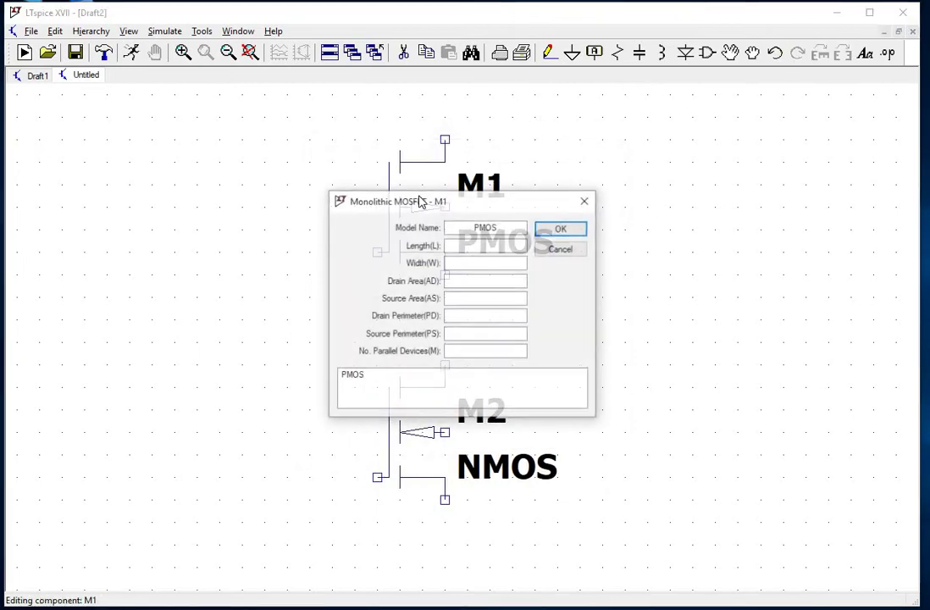
pyautogui.click(491, 245)
pyautogui.write('100n')
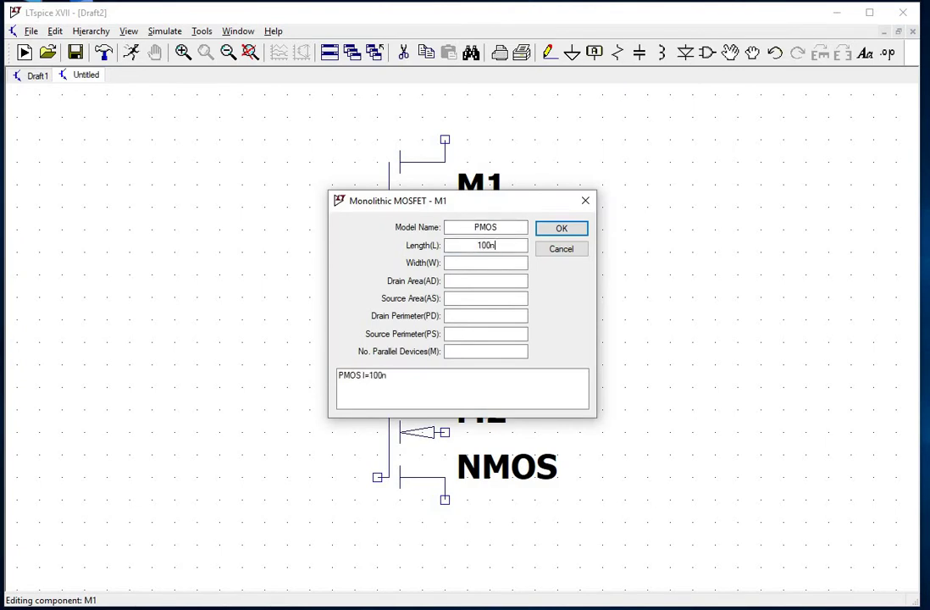
pyautogui.click(486, 263)
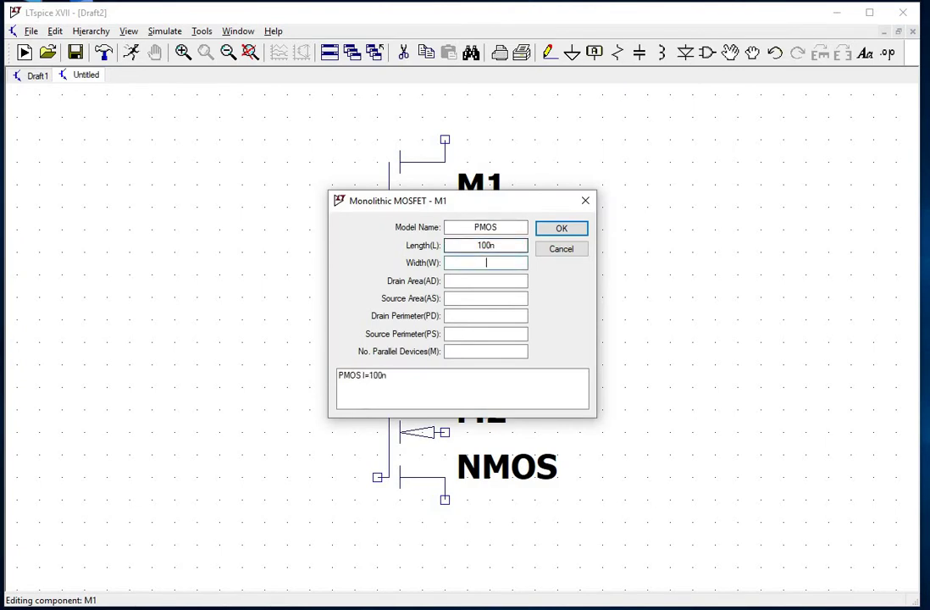
pyautogui.click(509, 227)
pyautogui.press('BackSpace')
pyautogui.press('BackSpace')
pyautogui.press('BackSpace')
pyautogui.write('_50n')
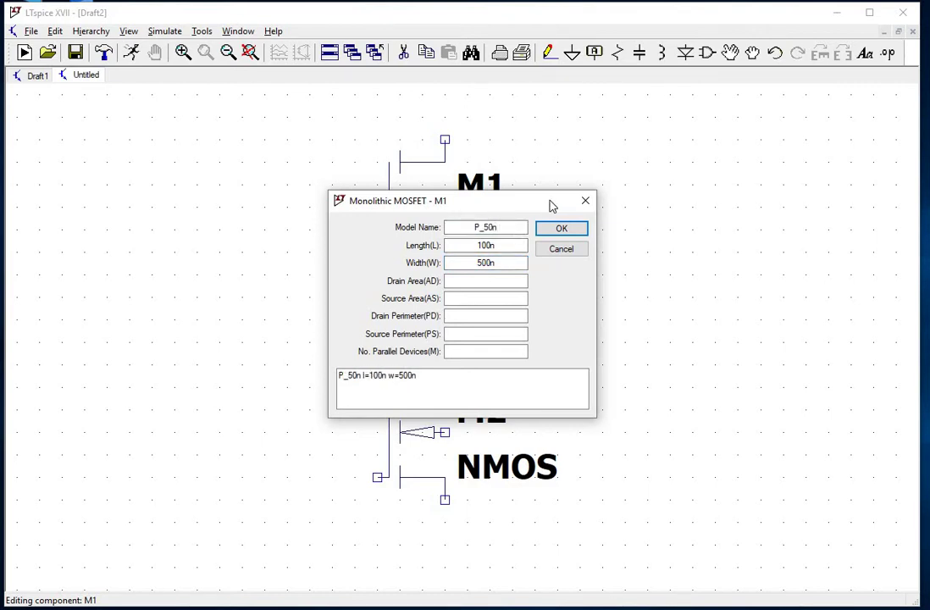
pyautogui.click(561, 228)
# Set M2's model name to N_50n, its length to 50n and its width to 500n.
pyautogui.rightClick(395, 419)
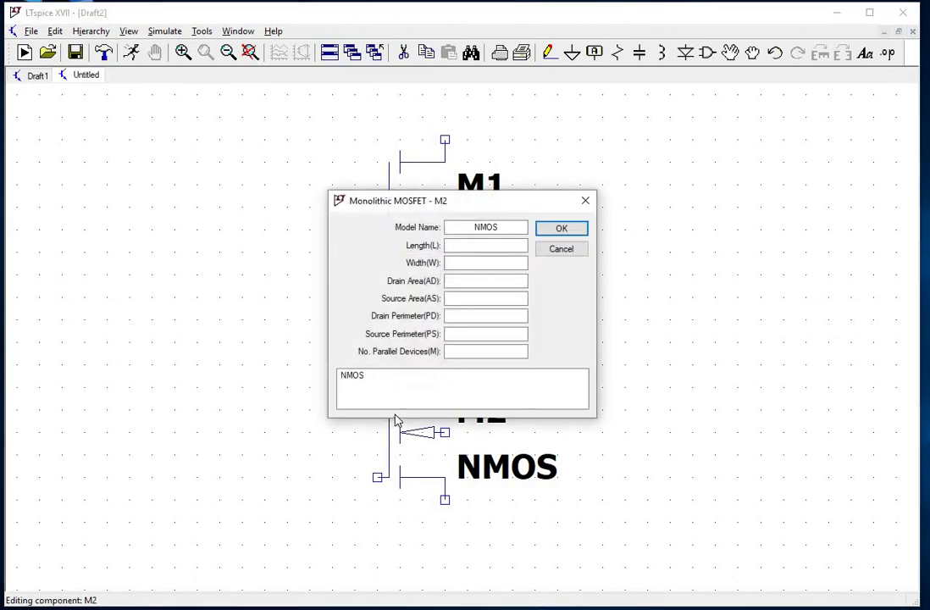
pyautogui.click(489, 246)
pyautogui.write('50n')
pyautogui.press('Tab')
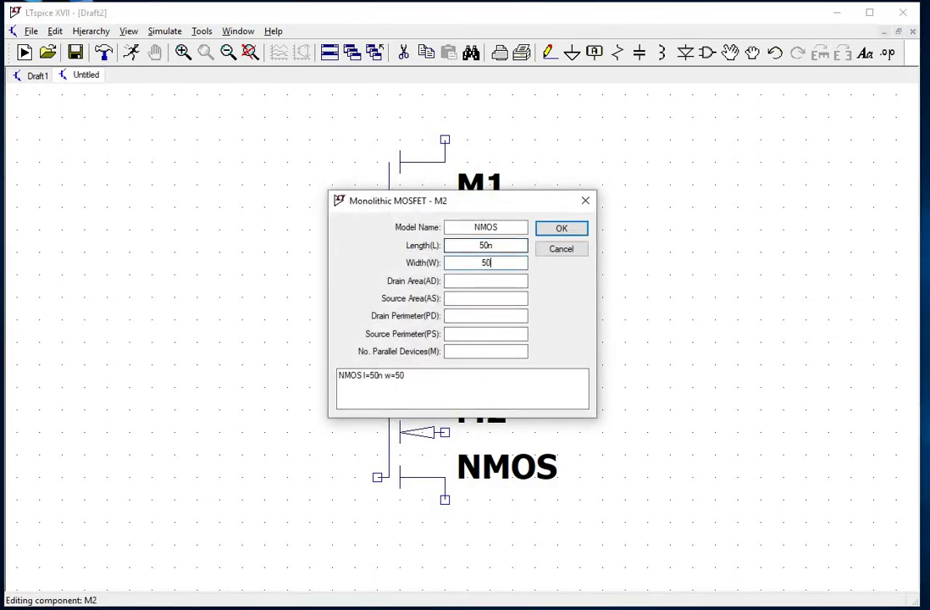
pyautogui.click(504, 227)
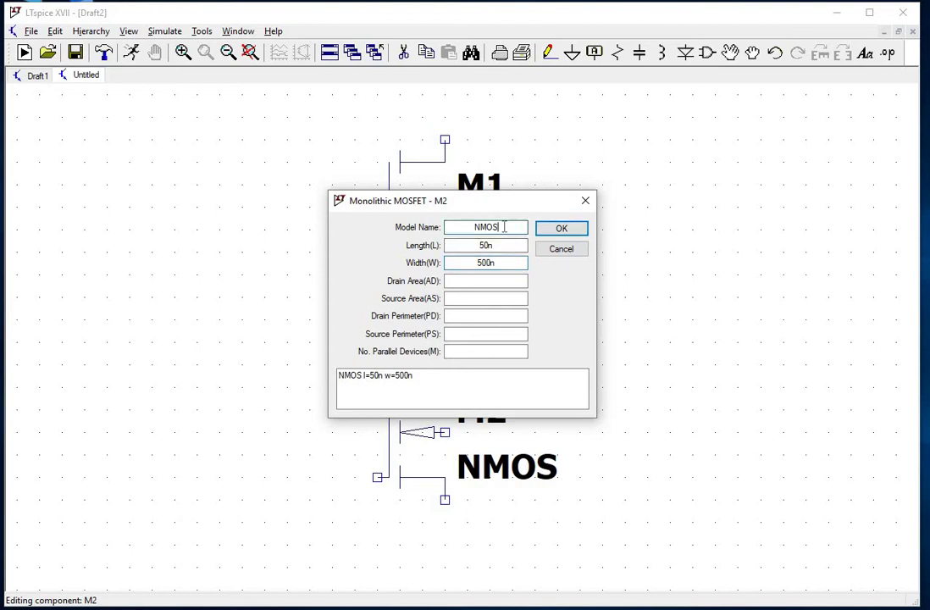
pyautogui.press('BackSpace')
pyautogui.press('BackSpace')
pyautogui.press('BackSpace')
pyautogui.write('_50n')
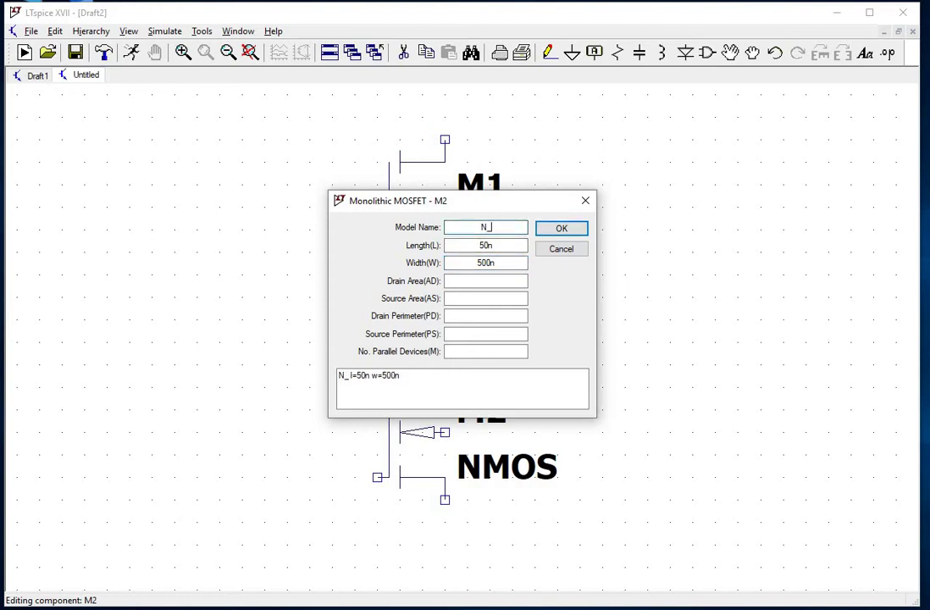
pyautogui.click(561, 232)
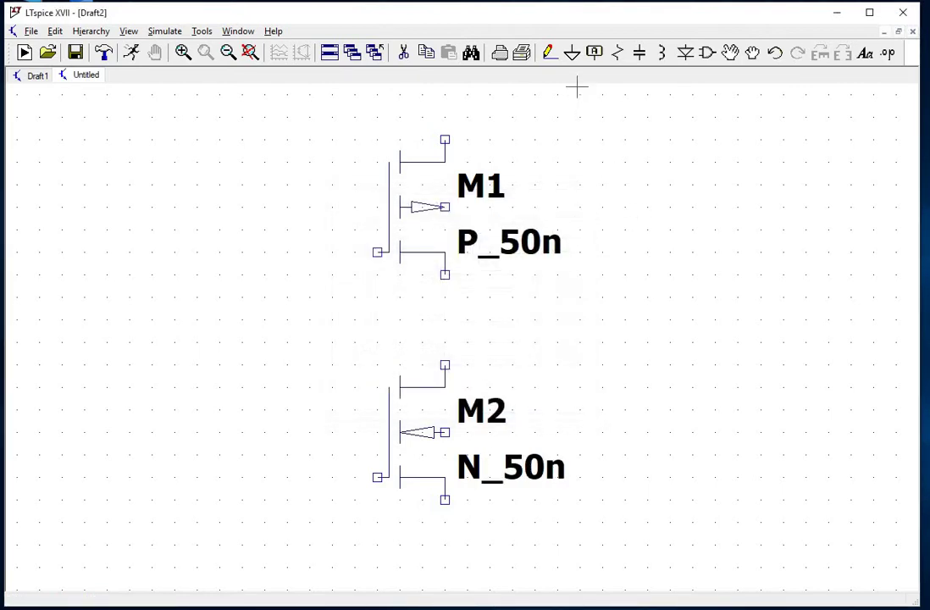
# Add a net label IN with port type Input to the left of the two transistors, midway between them.
pyautogui.click(595, 54)
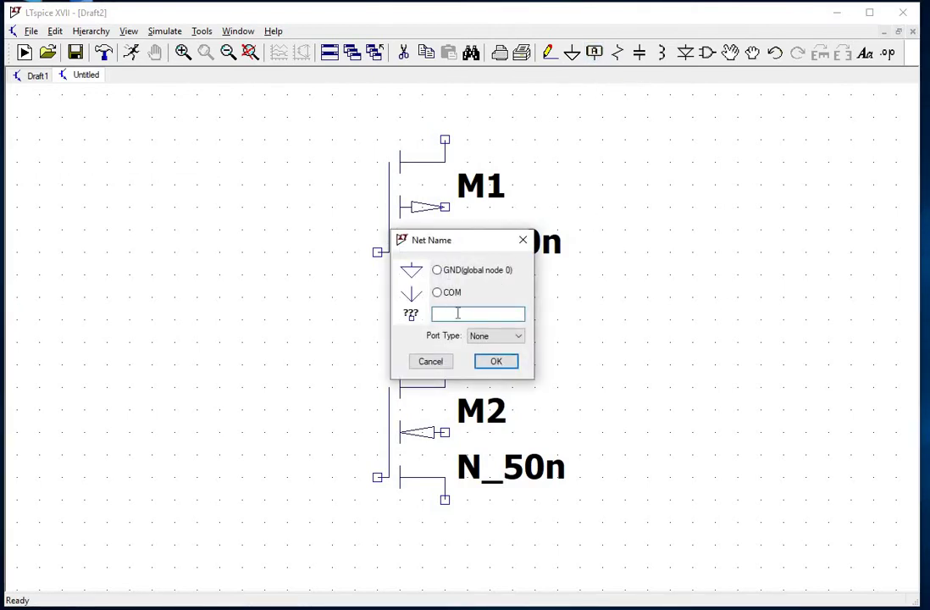
pyautogui.write('IN')
pyautogui.click(488, 342)
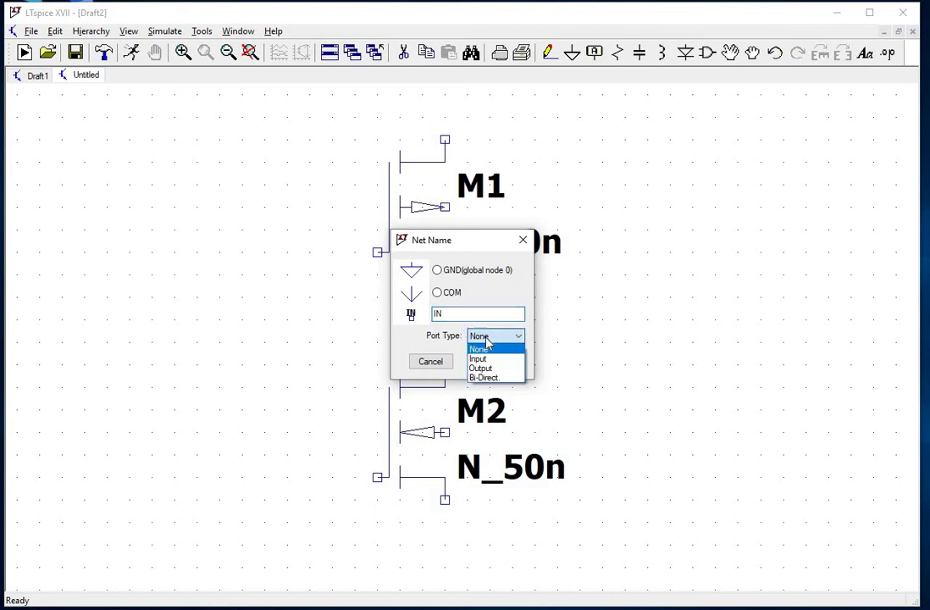
pyautogui.click(479, 353)
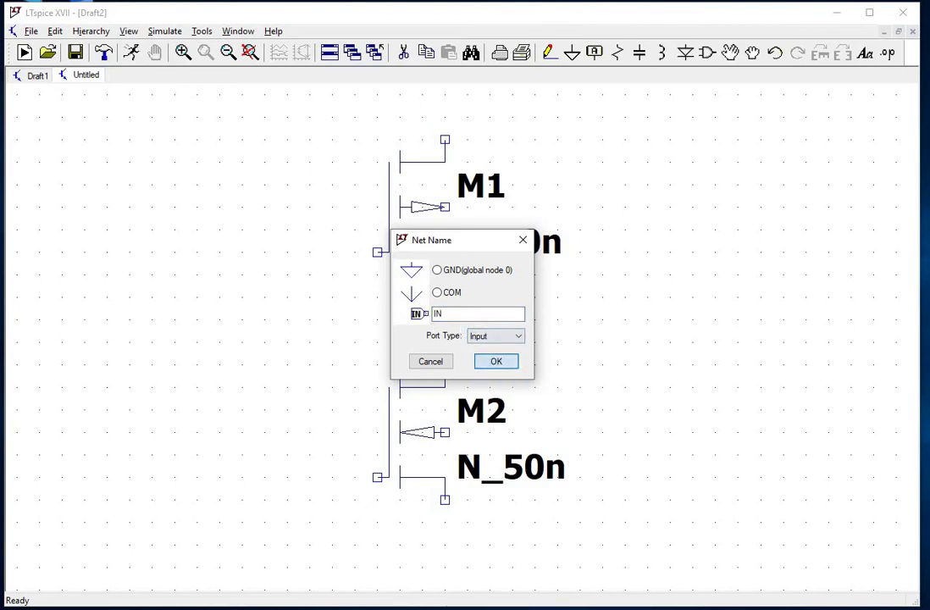
pyautogui.click(496, 361)
pyautogui.click(219, 320)
pyautogui.press('Escape')
# Add a net label OUT with port type Output to the right of the transistors, level with the IN port.
pyautogui.click(594, 54)
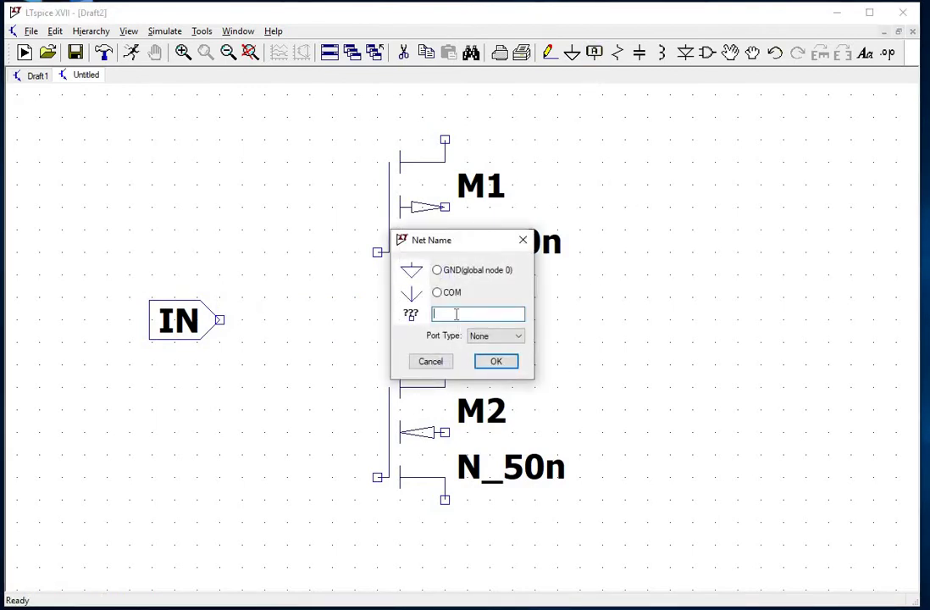
pyautogui.click(508, 336)
pyautogui.click(490, 368)
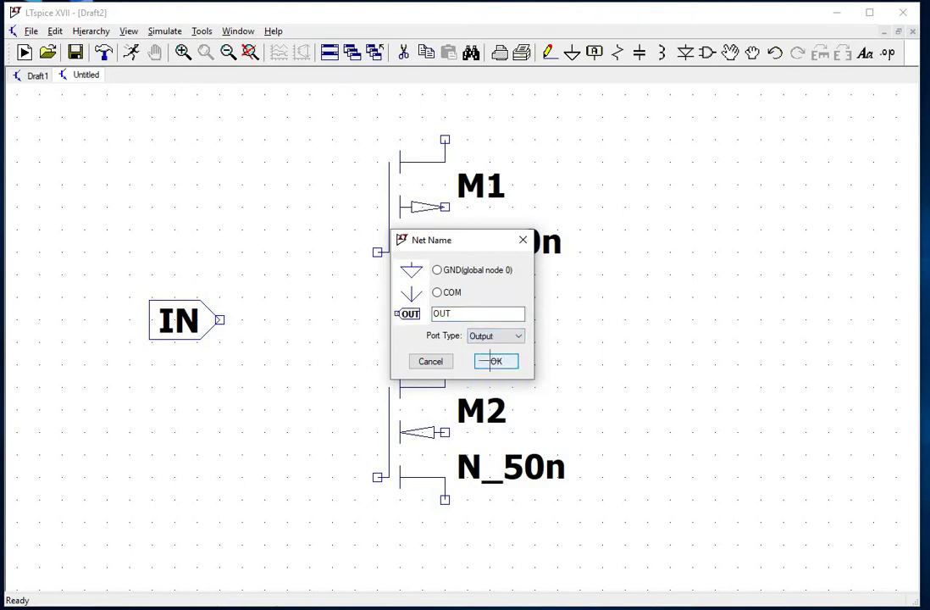
pyautogui.click(491, 363)
pyautogui.click(557, 298)
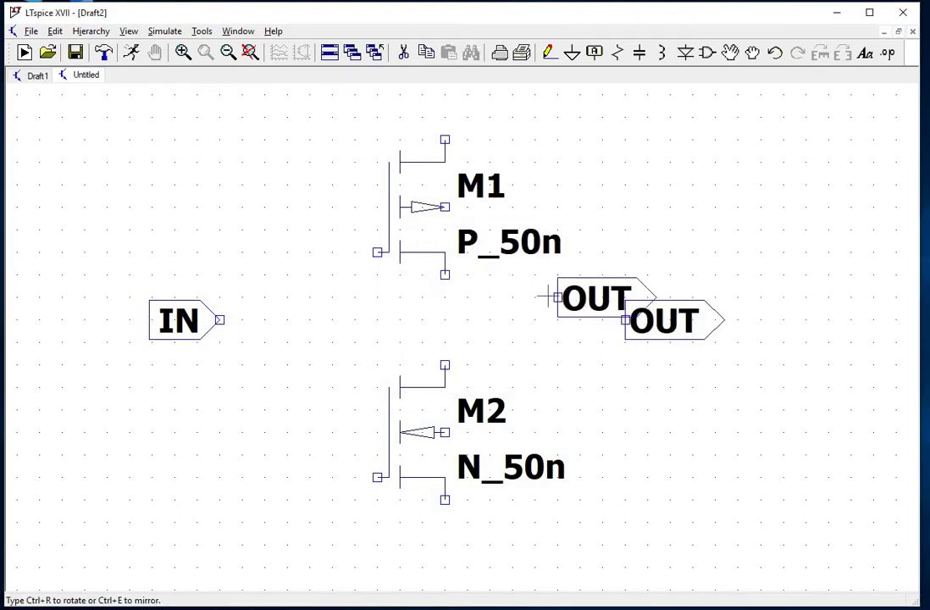
pyautogui.press('Escape')
# Add a net label DGND with port type Input just below the NMOS source terminal.
pyautogui.click(594, 53)
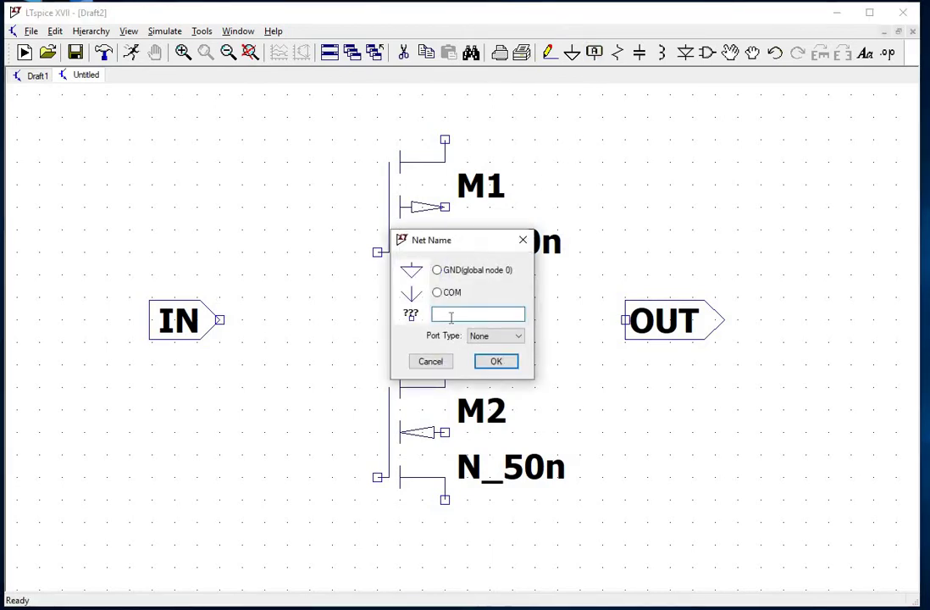
pyautogui.write('DGND')
pyautogui.click(495, 336)
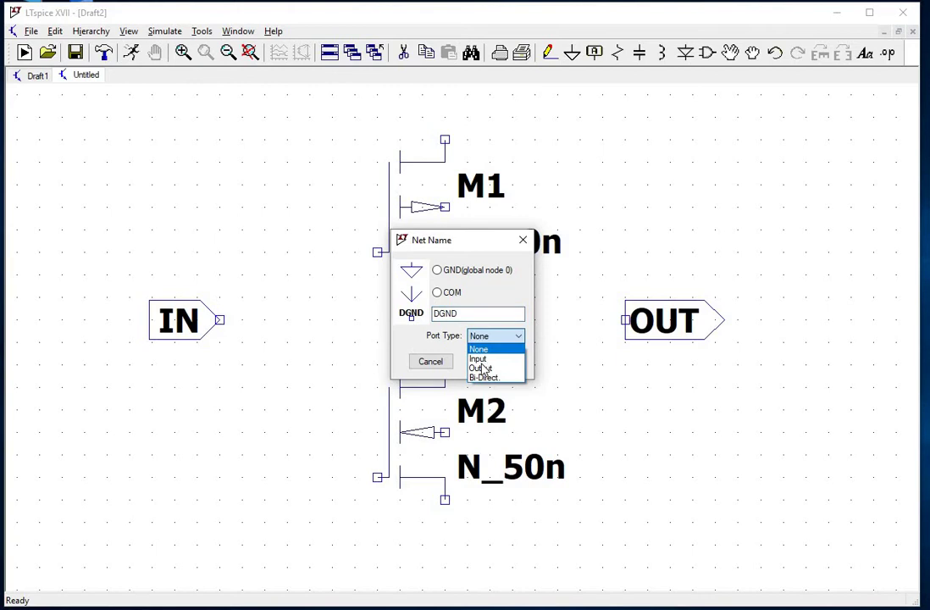
pyautogui.click(479, 359)
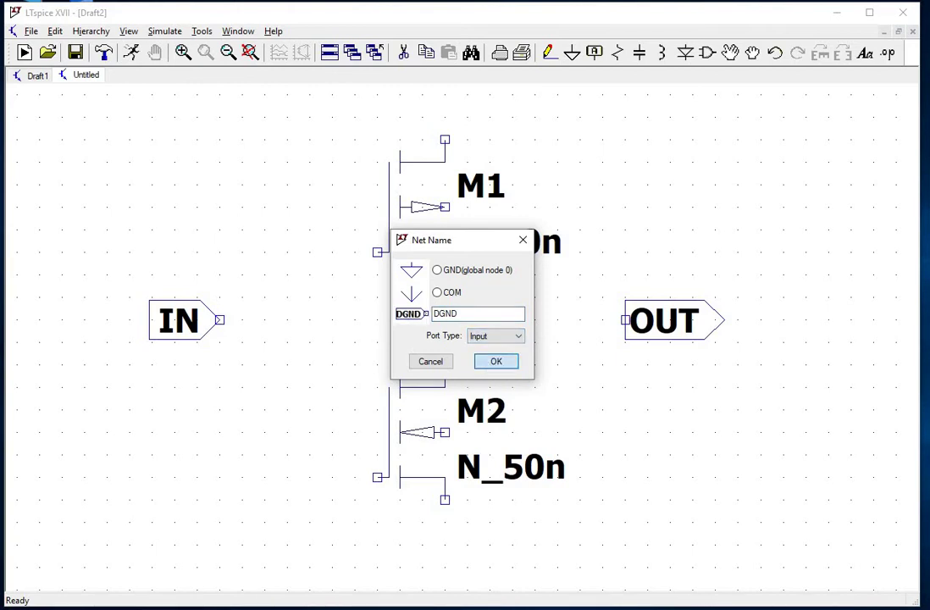
pyautogui.press('Return')
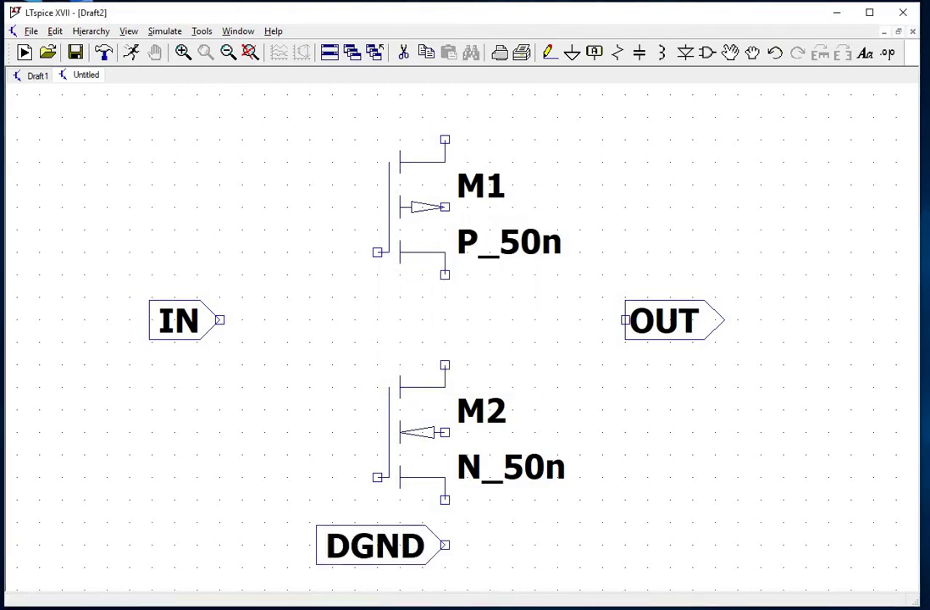
pyautogui.press('Escape')
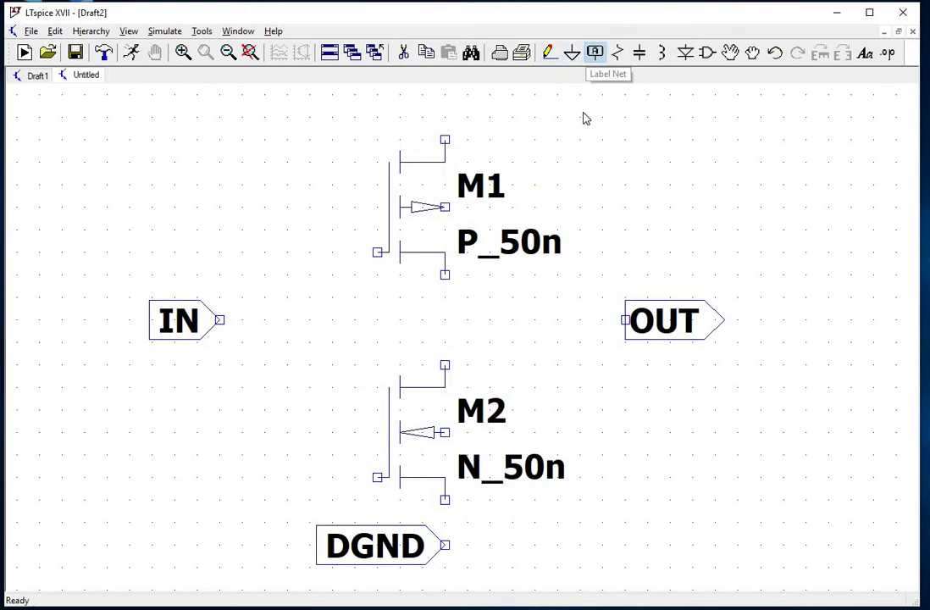
# Add a net label VDD with port type Input just above the PMOS top terminal and fit the schematic in view.
pyautogui.click(592, 56)
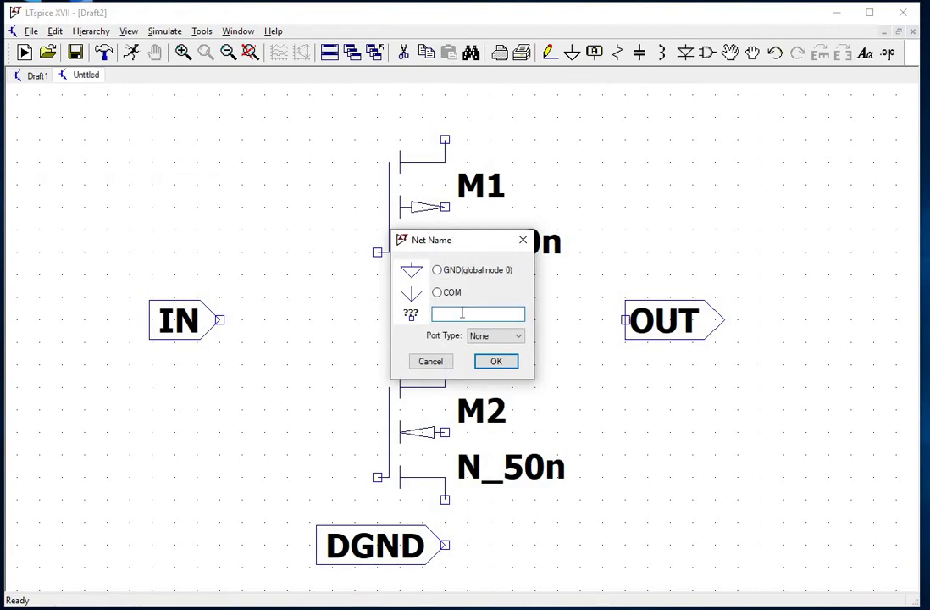
pyautogui.click(491, 336)
pyautogui.click(482, 358)
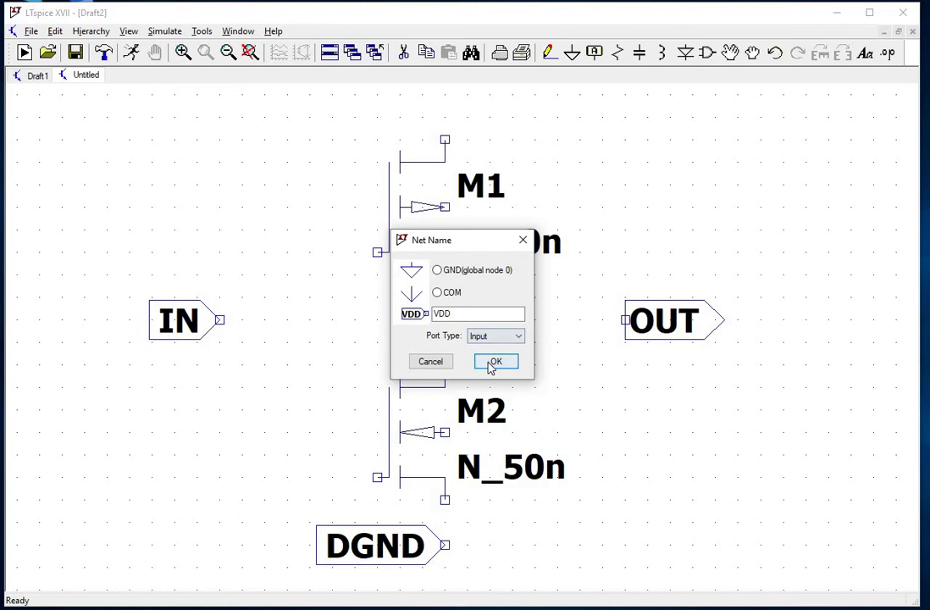
pyautogui.click(494, 361)
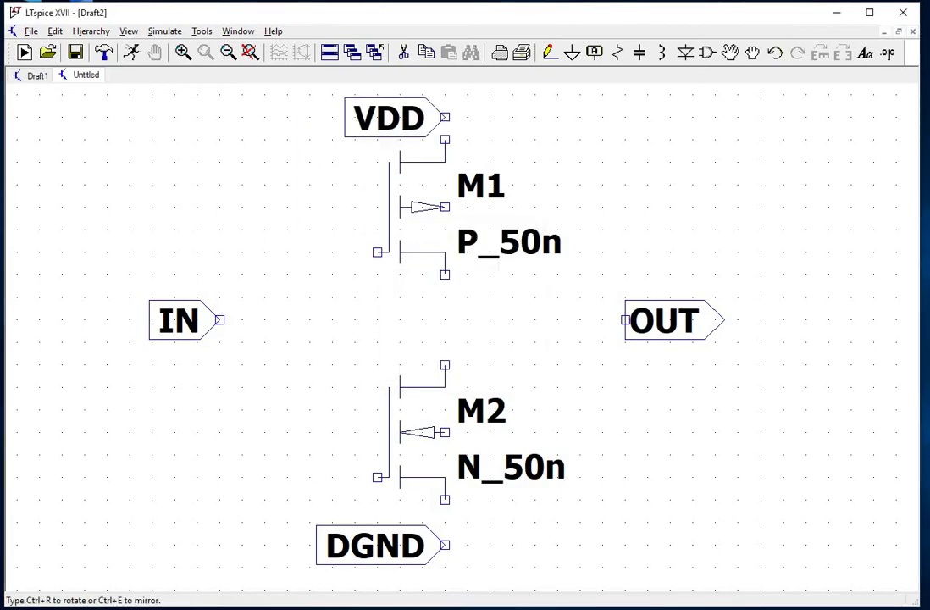
pyautogui.click(445, 94)
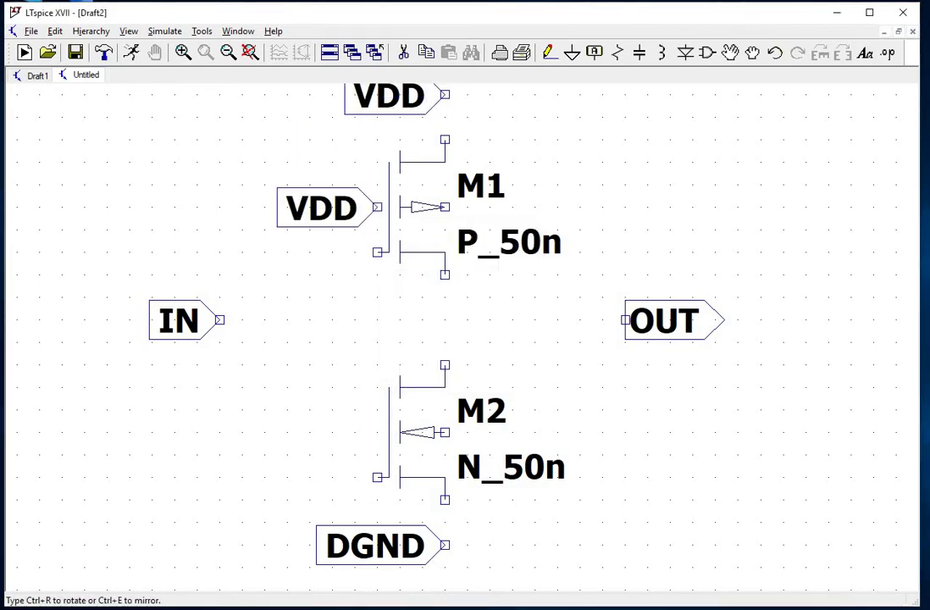
pyautogui.press('Escape')
pyautogui.press('space')
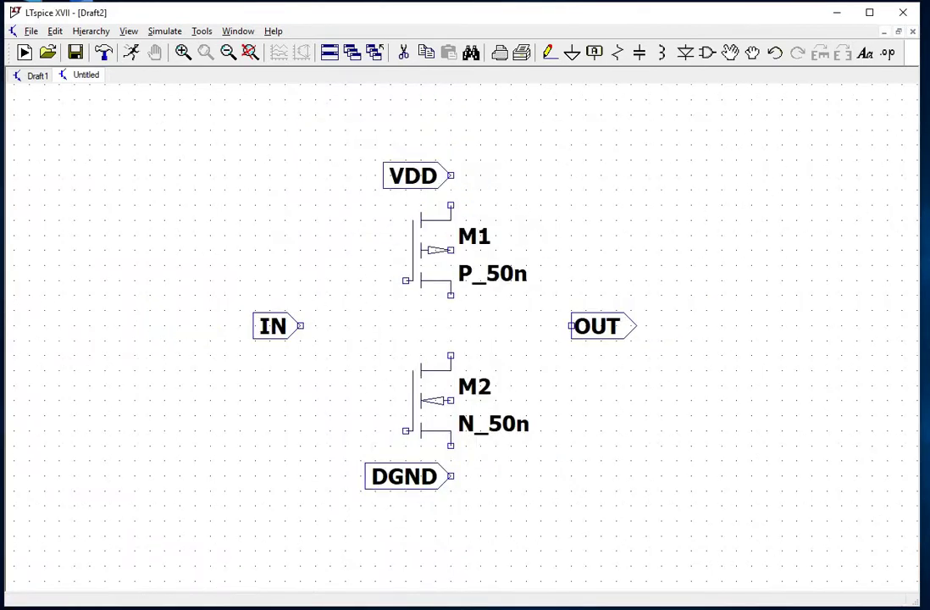
# Wire the gates of M1 and M2 together and connect the IN port to the middle of that wire.
pyautogui.click(548, 53)
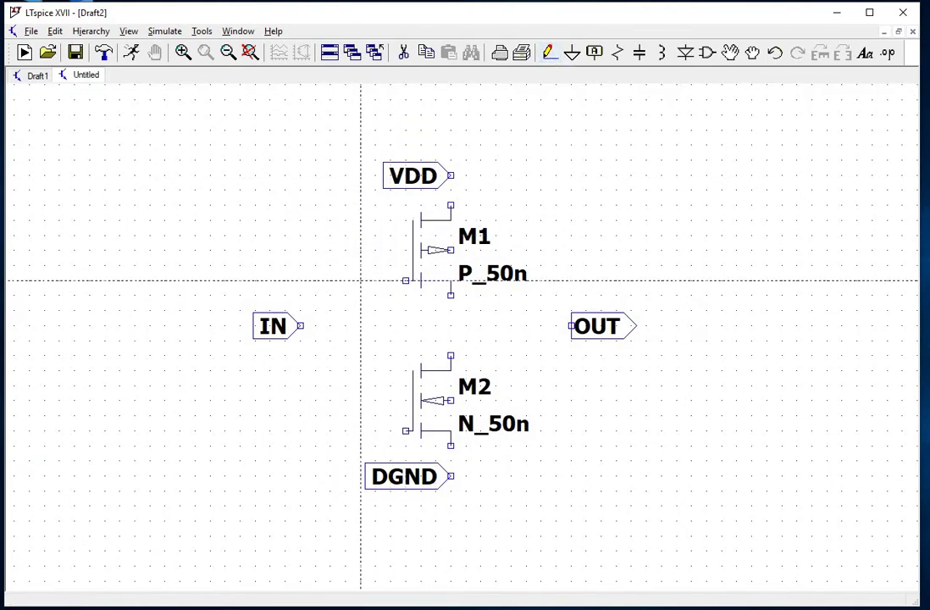
pyautogui.click(390, 281)
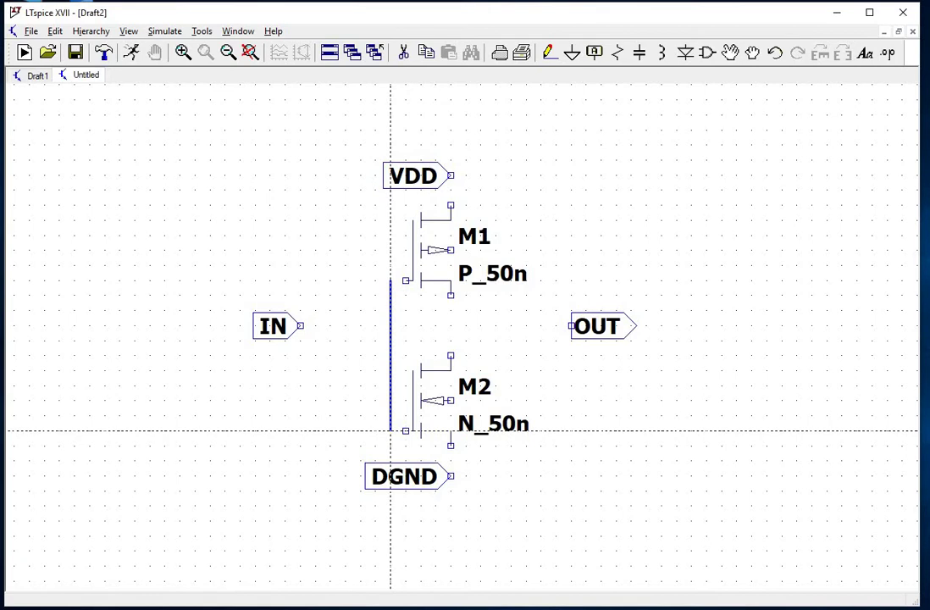
pyautogui.click(405, 430)
pyautogui.click(391, 281)
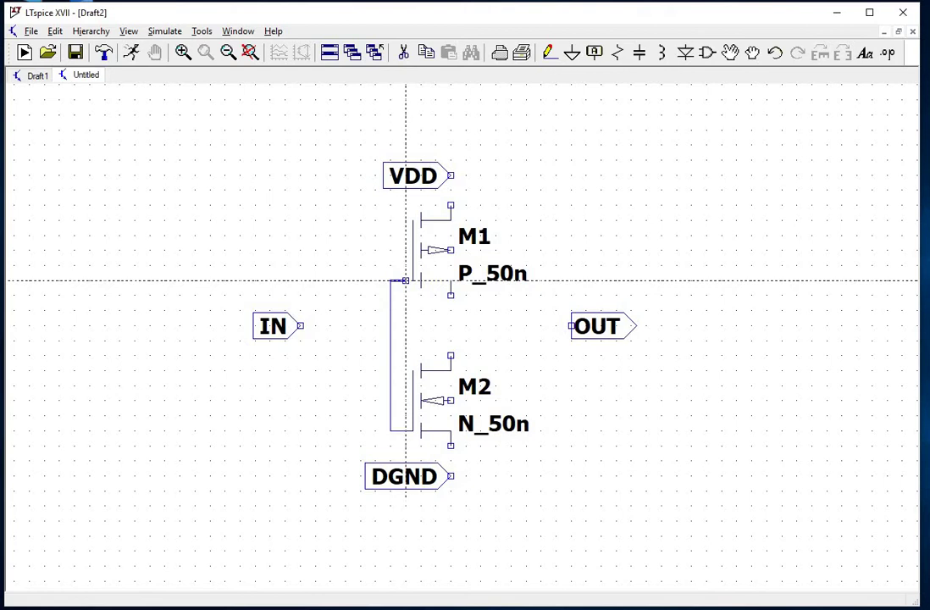
pyautogui.click(301, 326)
pyautogui.click(391, 325)
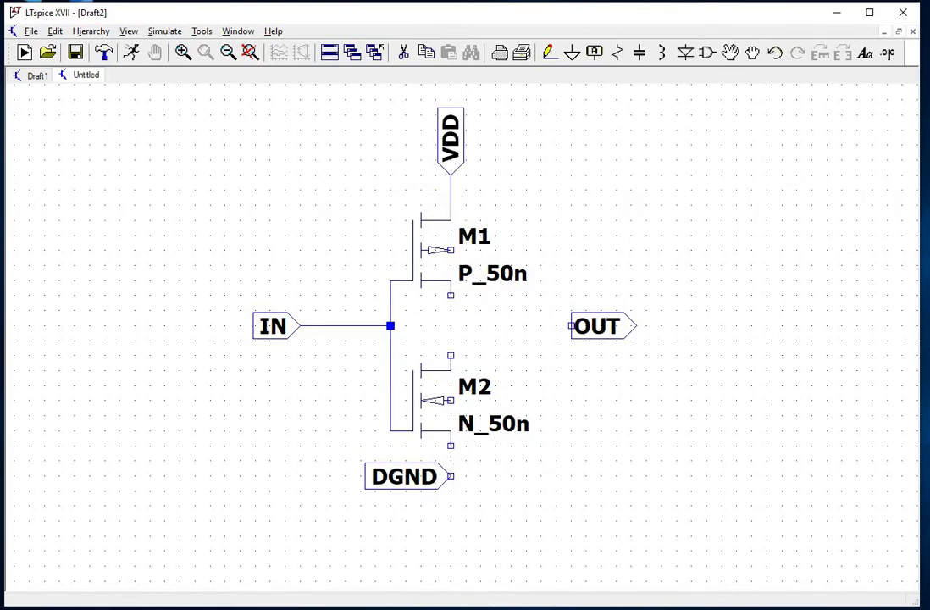
# Wire the bottom terminal of NMOS M2 to the DGND port directly below it.
pyautogui.press('F3')
pyautogui.click(450, 446)
pyautogui.click(451, 477)
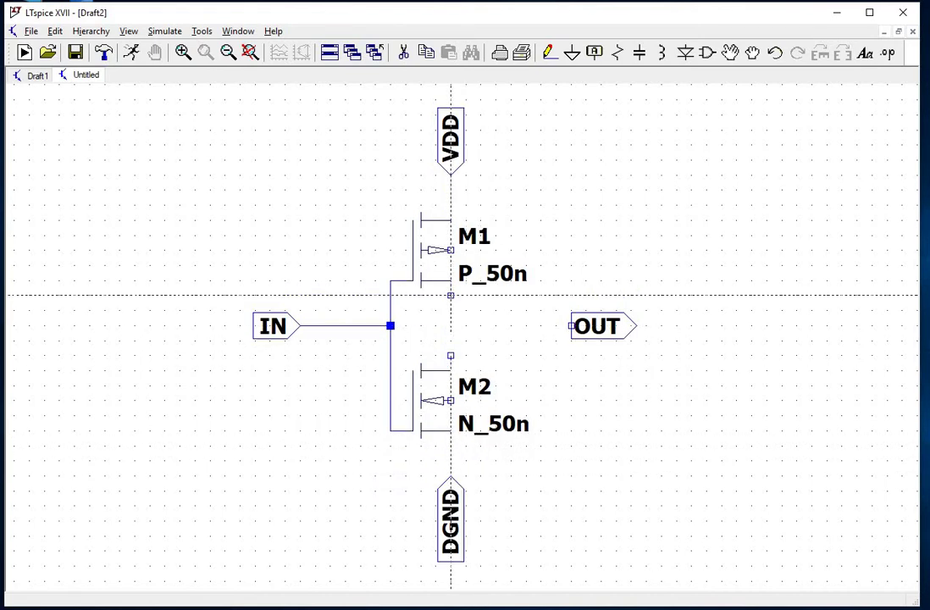
# Wire M1's bottom terminal to M2's top terminal and connect the OUT port to the middle of that wire.
pyautogui.click(450, 295)
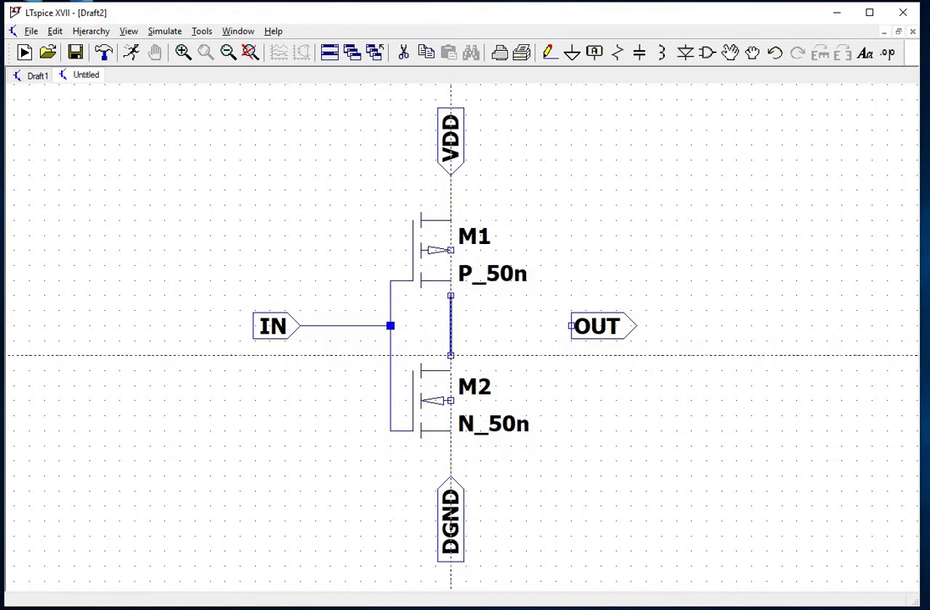
pyautogui.click(451, 356)
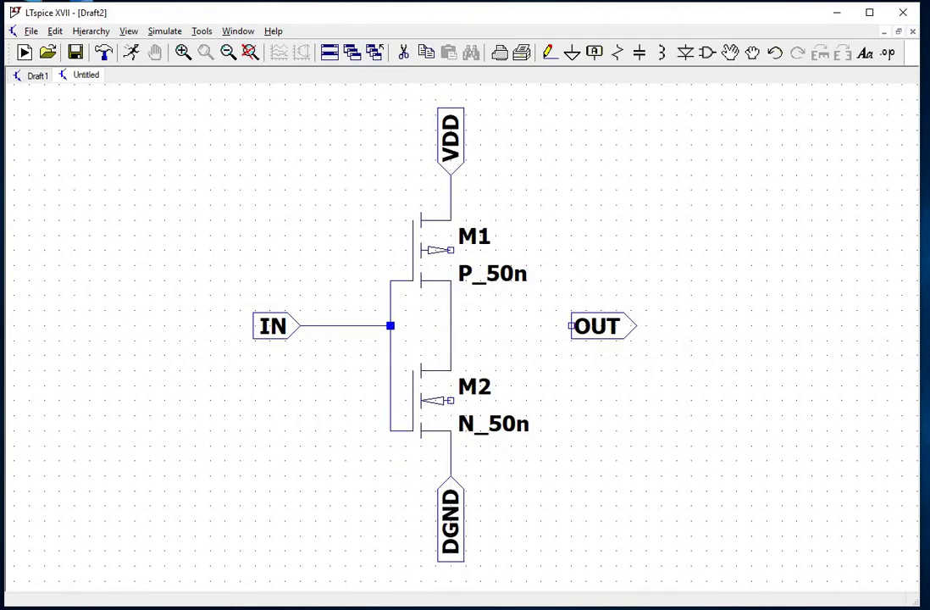
pyautogui.click(571, 326)
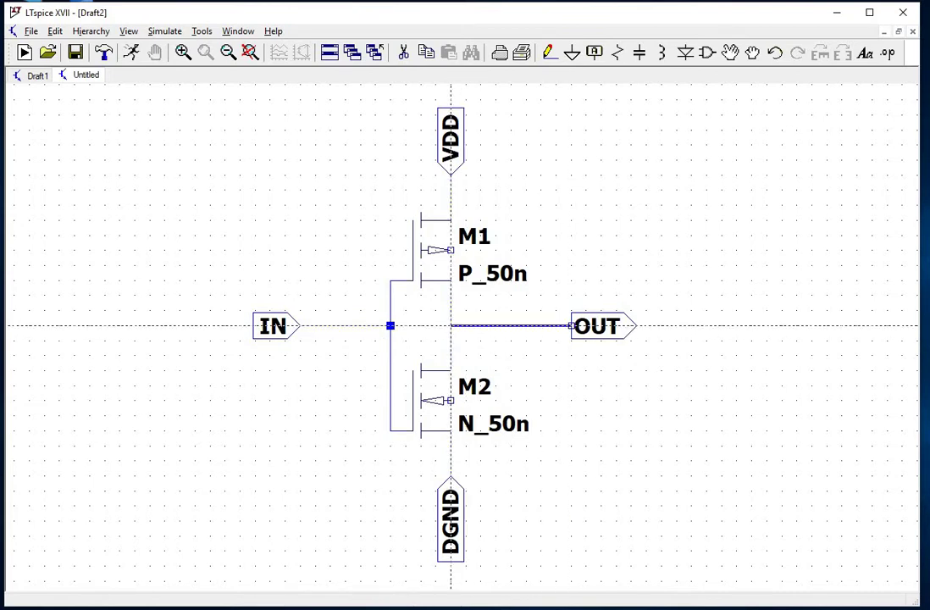
pyautogui.click(450, 326)
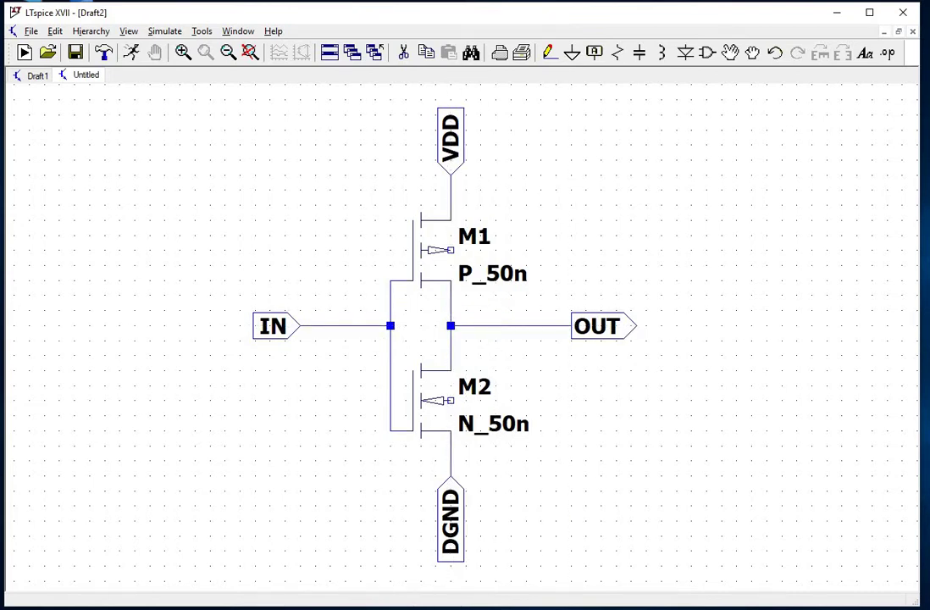
# Wire M1's body terminal out to the right, up and back to the VDD wire just below the port.
pyautogui.click(551, 61)
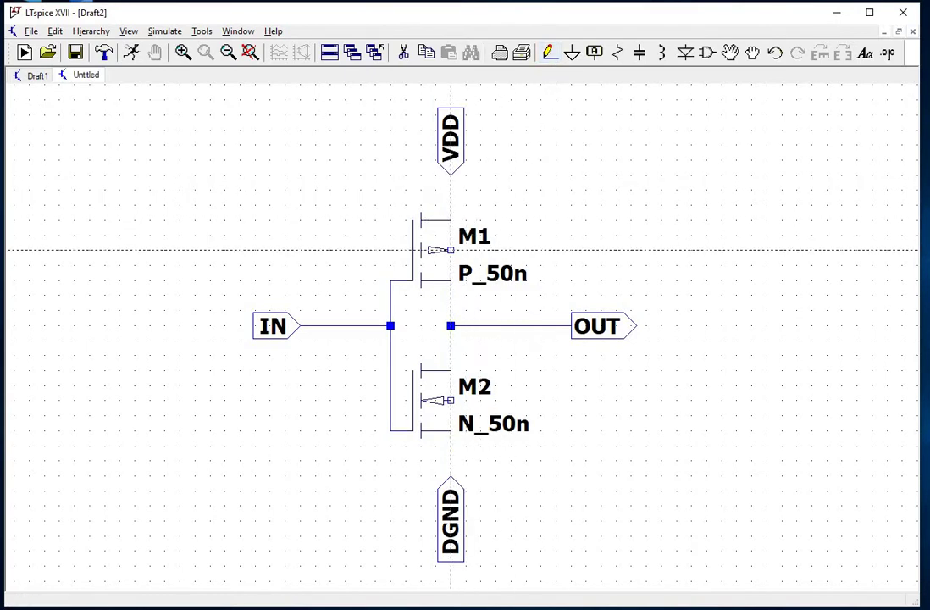
pyautogui.click(451, 250)
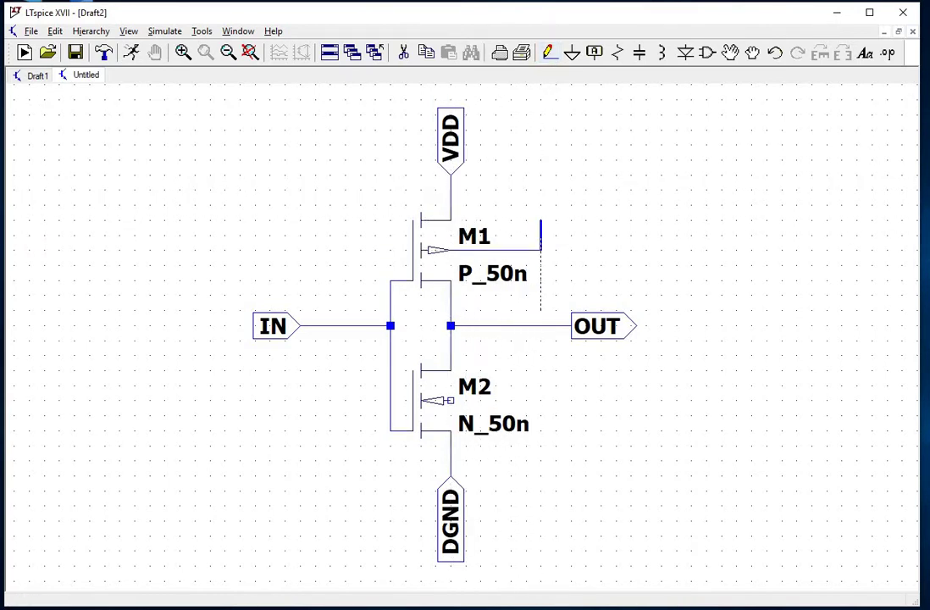
pyautogui.click(541, 191)
pyautogui.click(451, 190)
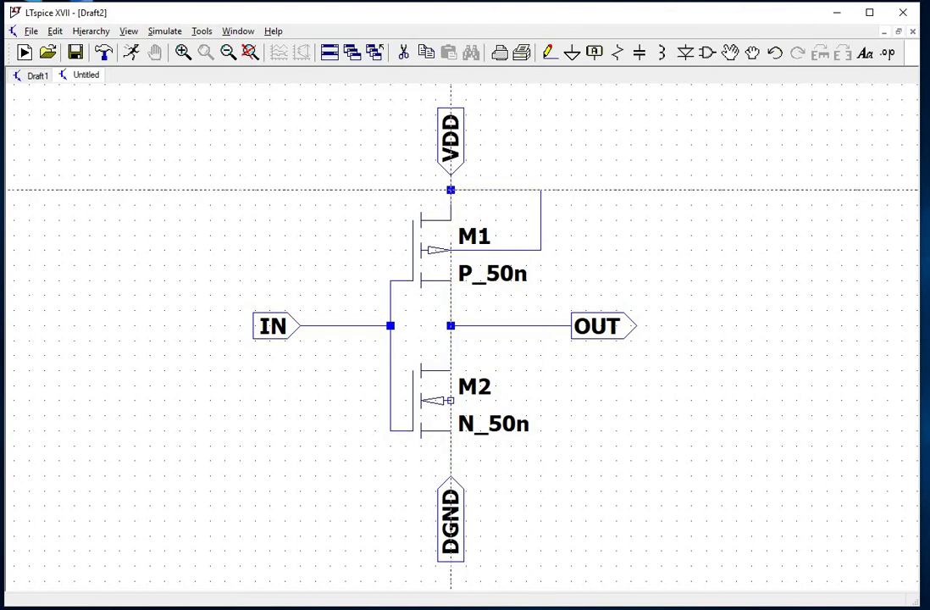
# Wire M2's body terminal out to the right, down and back to the DGND wire just above the port.
pyautogui.click(451, 400)
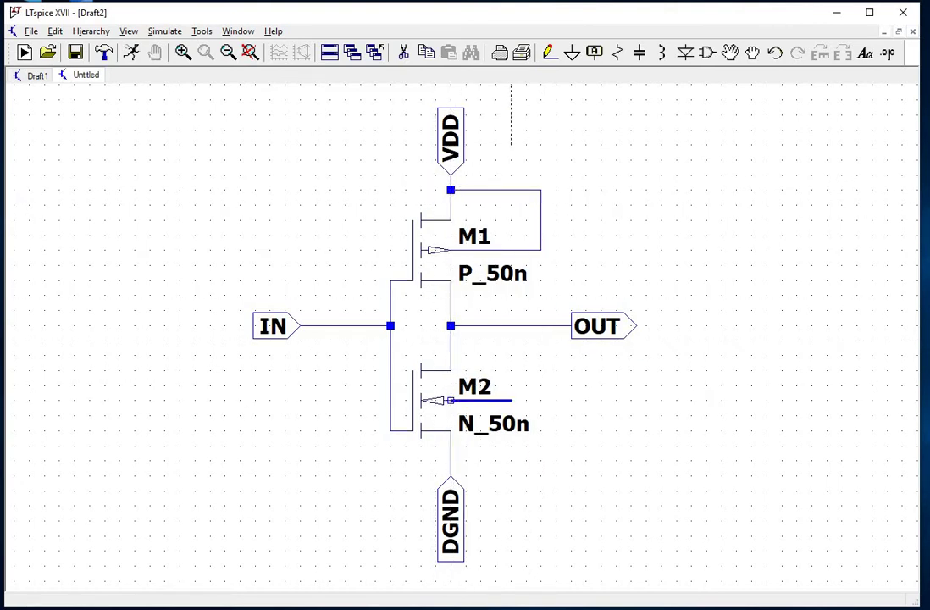
pyautogui.click(541, 461)
pyautogui.click(450, 461)
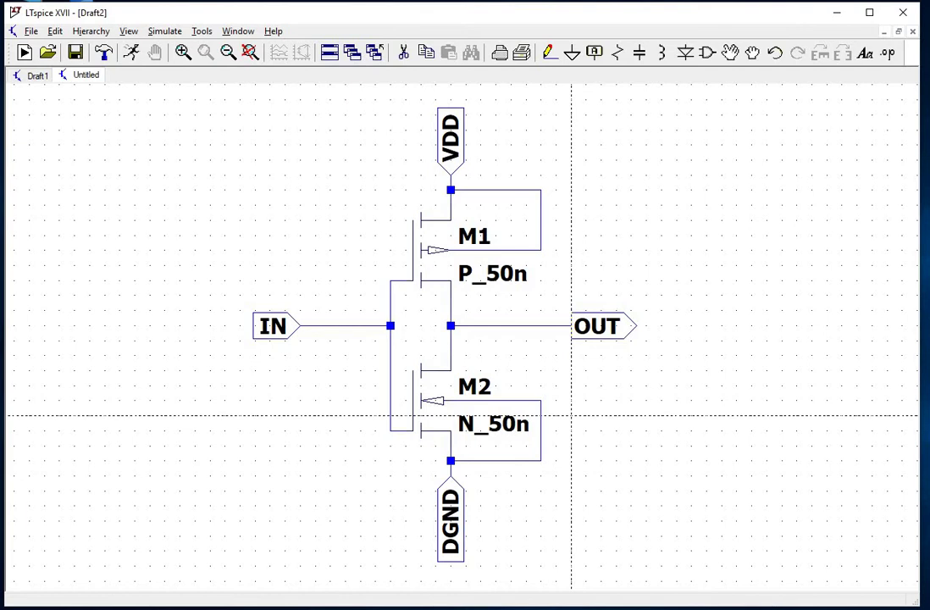
pyautogui.press('Escape')
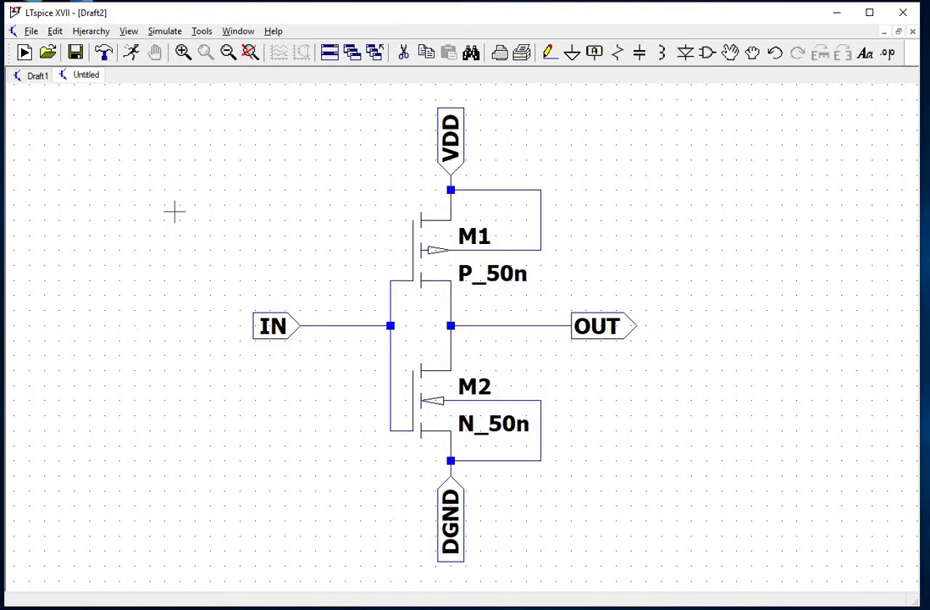
# Add the SPICE directive .include BSIM_4model.txt below the DGND port and fit the schematic in view.
pyautogui.click(56, 32)
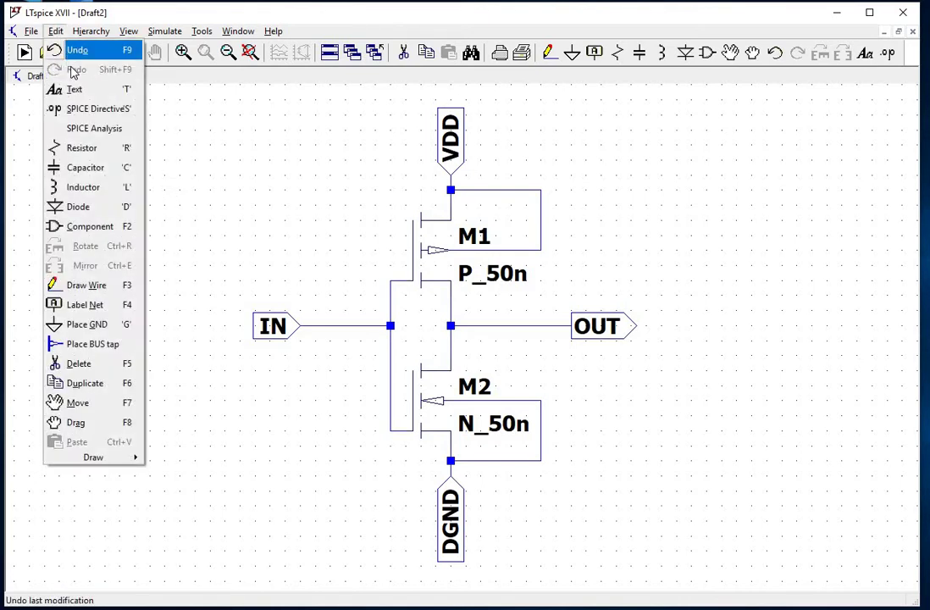
pyautogui.click(87, 116)
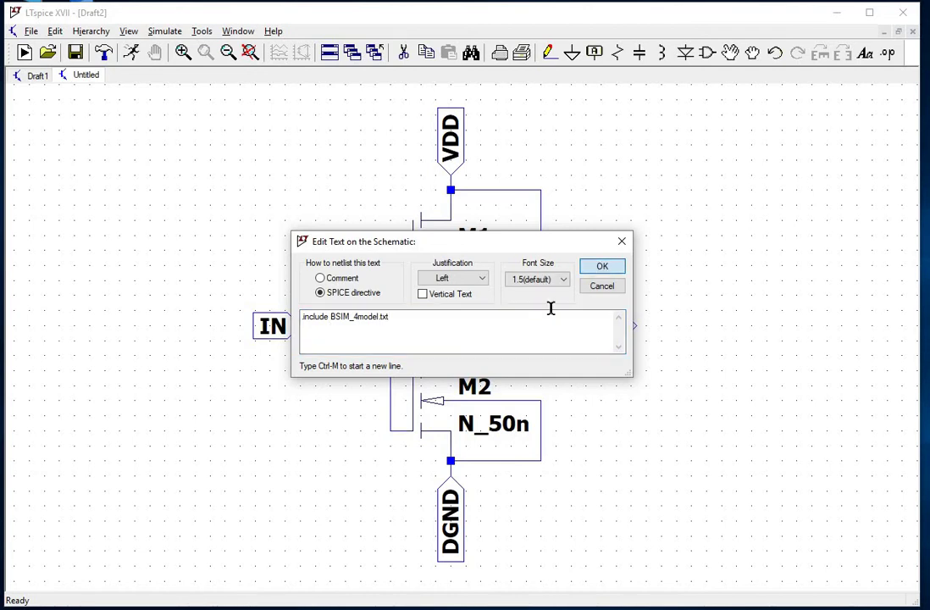
pyautogui.press('Return')
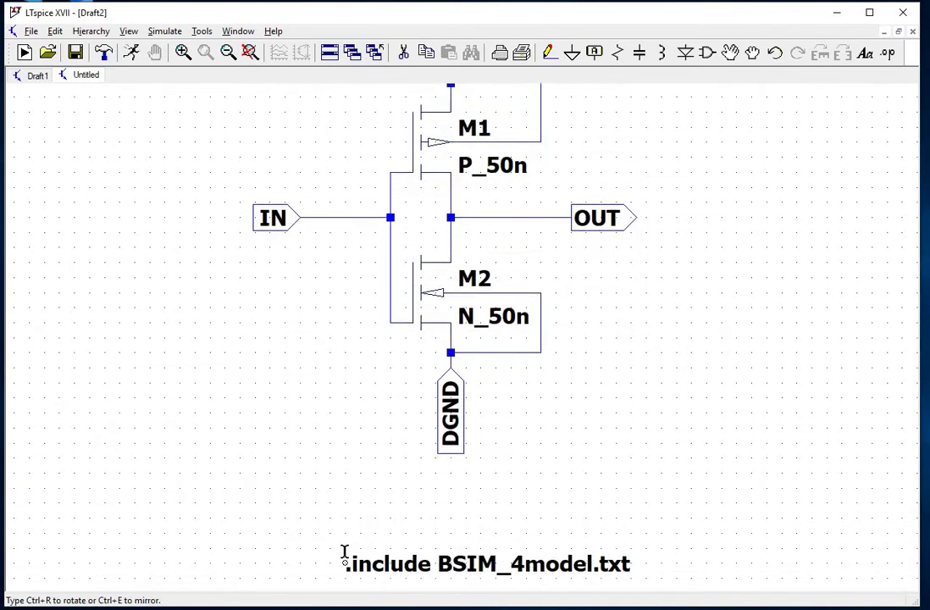
pyautogui.click(334, 497)
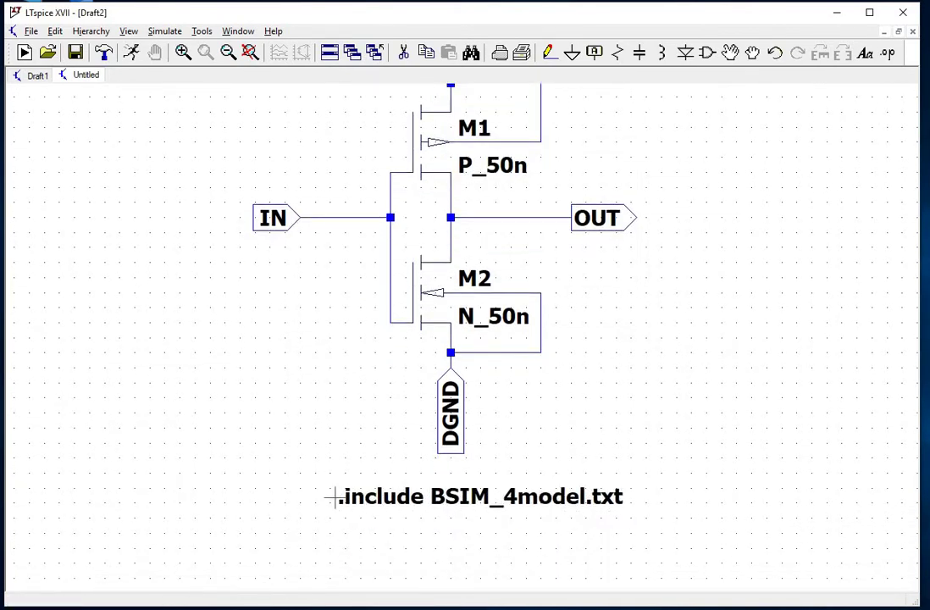
pyautogui.hotkey('ctrl', 'b')
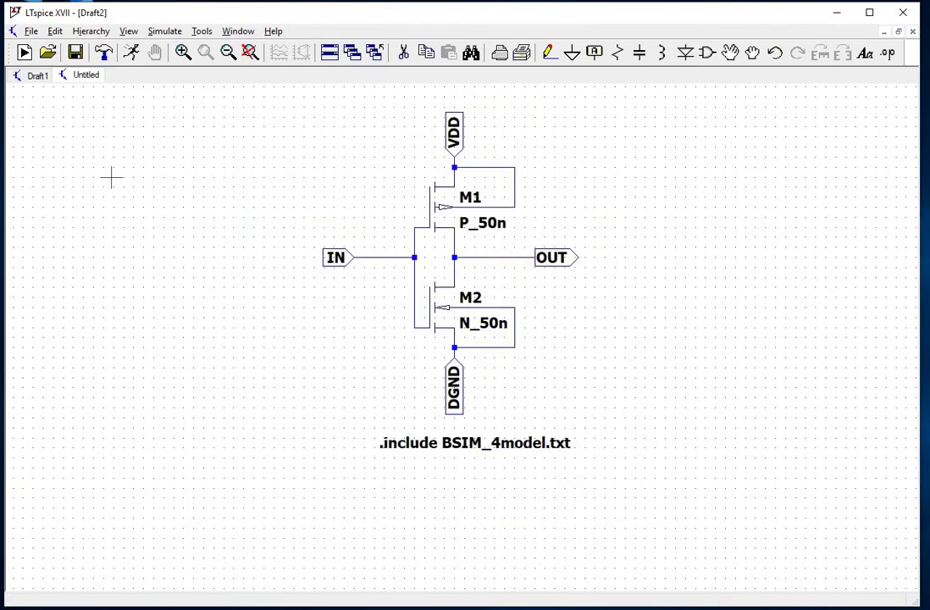
# Save the schematic under the name Cmos_inverter1 in the Circuits folder.
pyautogui.click(31, 32)
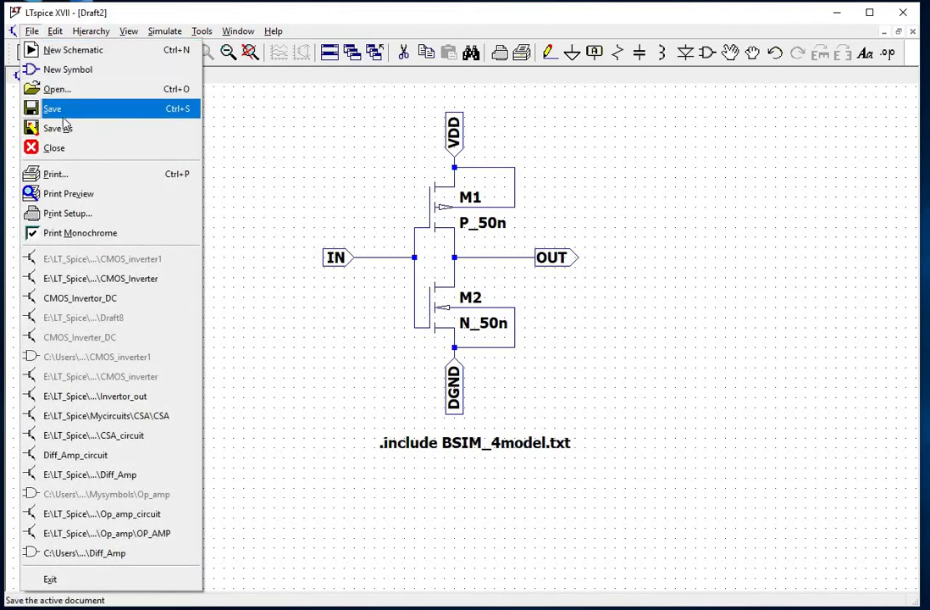
pyautogui.click(68, 130)
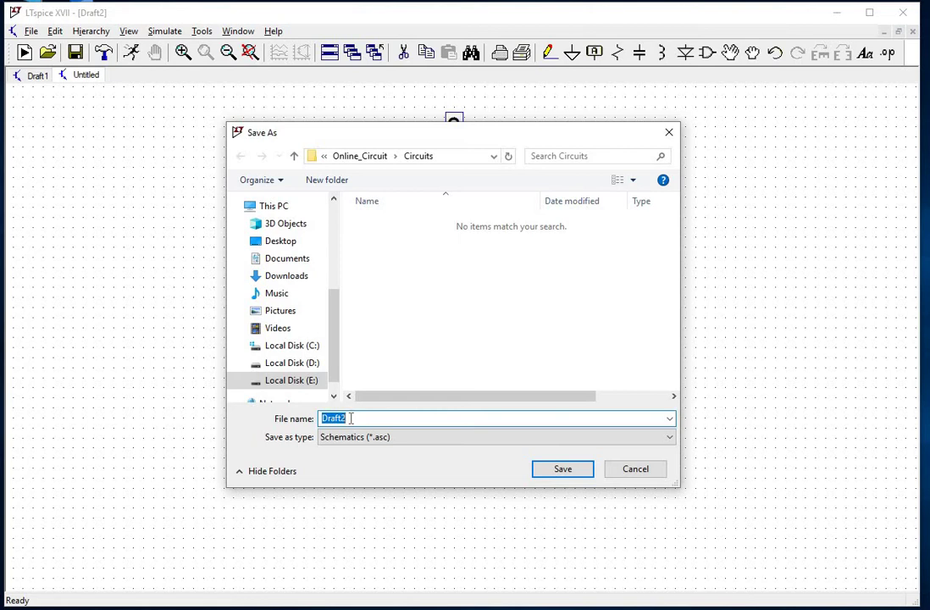
pyautogui.write('C')
pyautogui.click(553, 470)
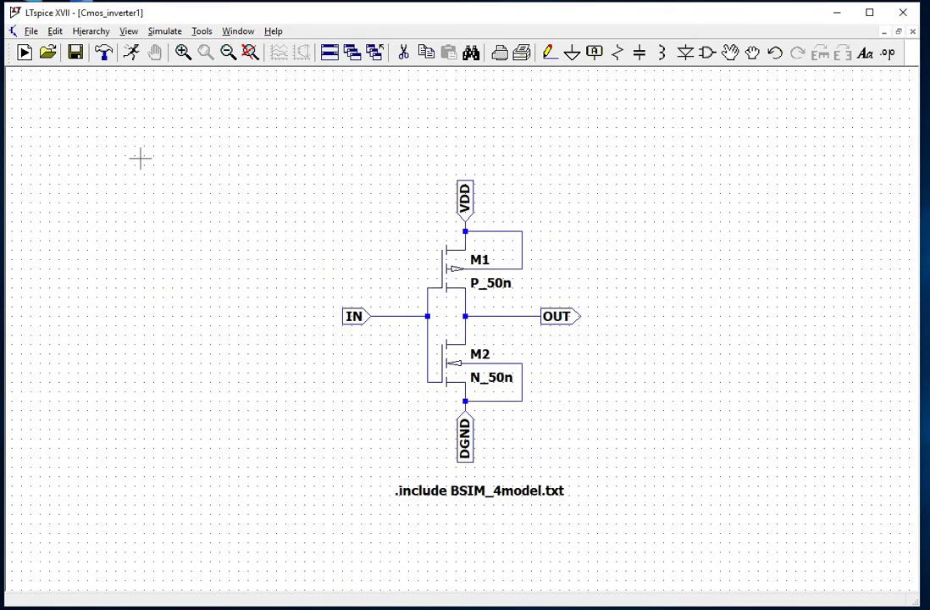
# Create a new symbol and draw a closed right-pointing triangle of lines, four grid spaces tall and seven wide, around the origin.
pyautogui.click(88, 35)
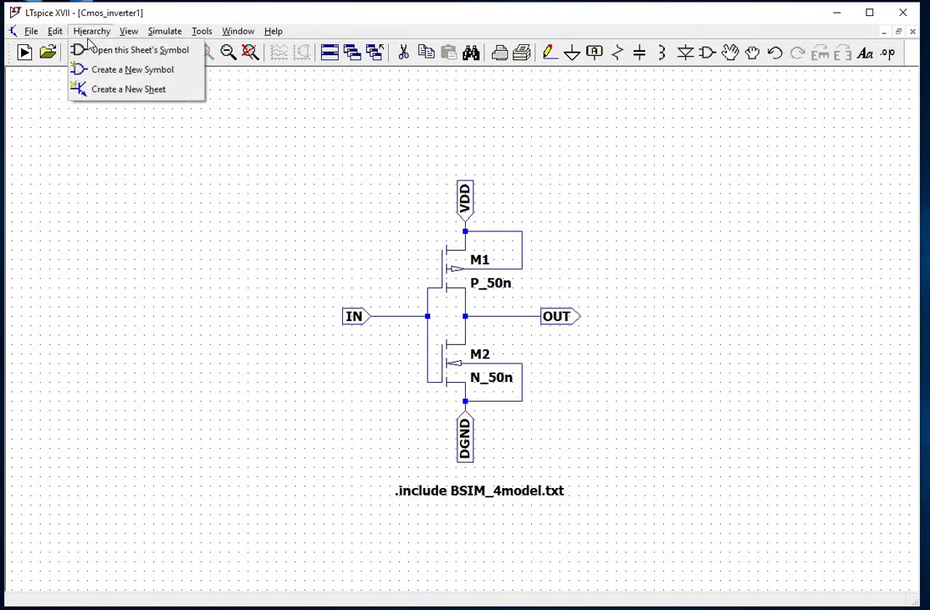
pyautogui.click(106, 76)
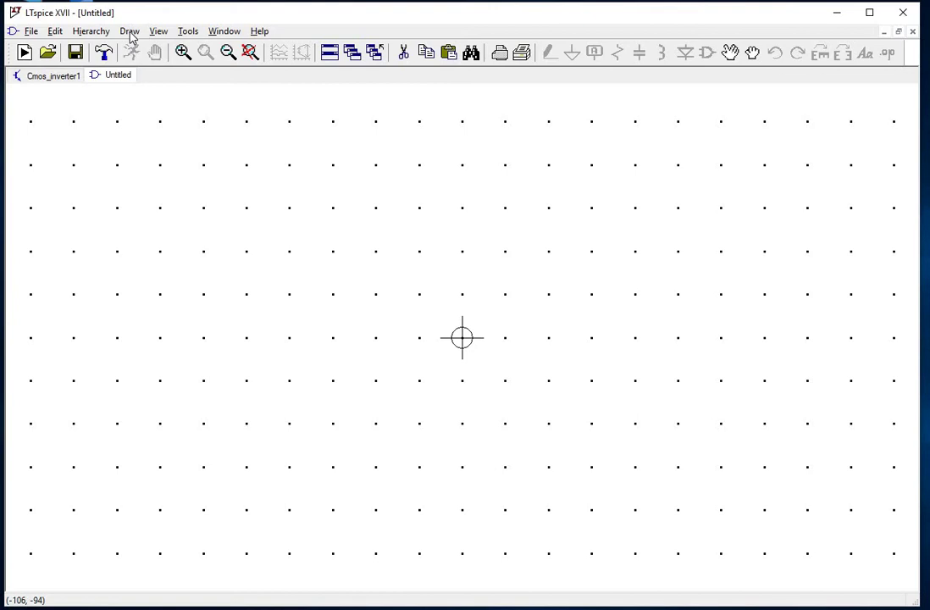
pyautogui.click(129, 33)
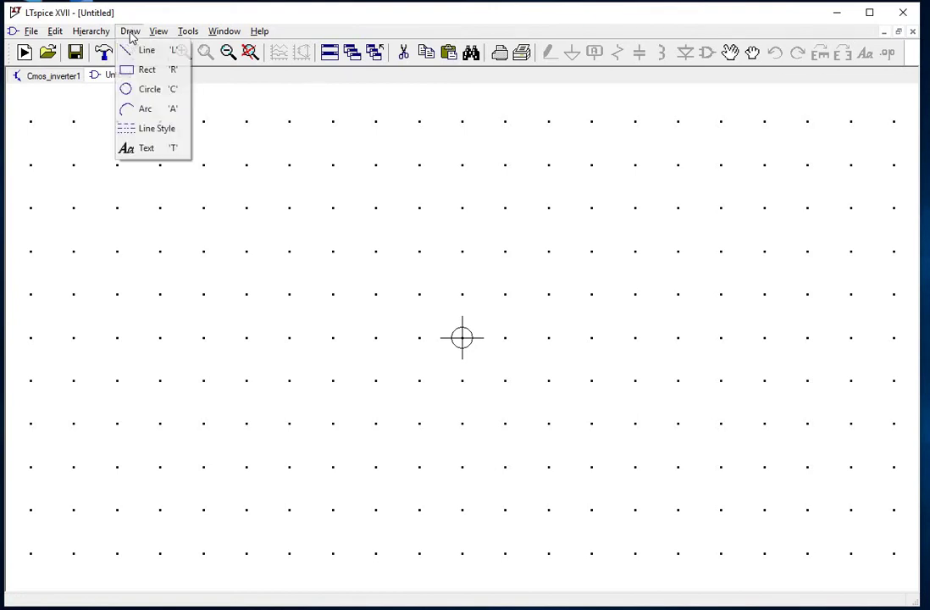
pyautogui.click(144, 50)
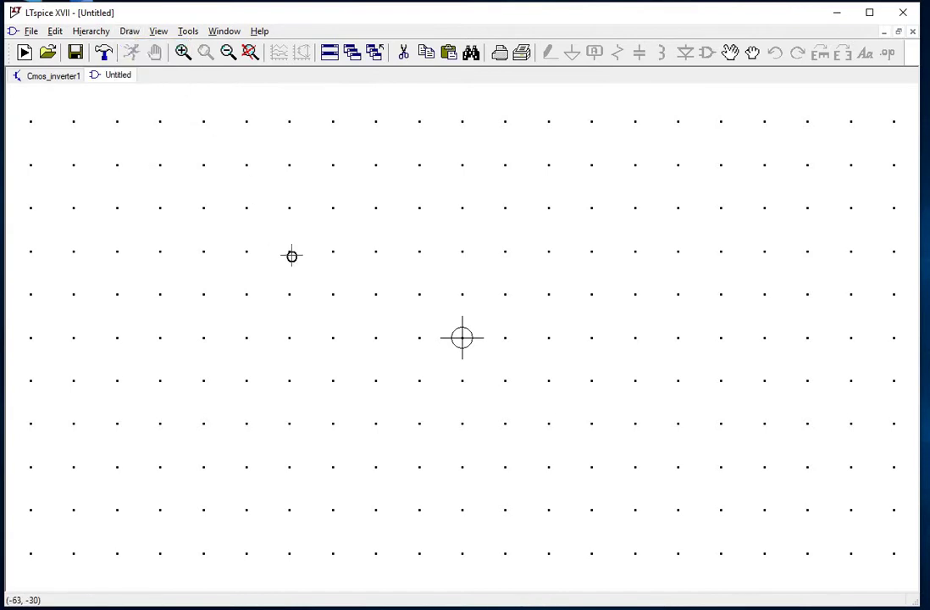
pyautogui.click(289, 250)
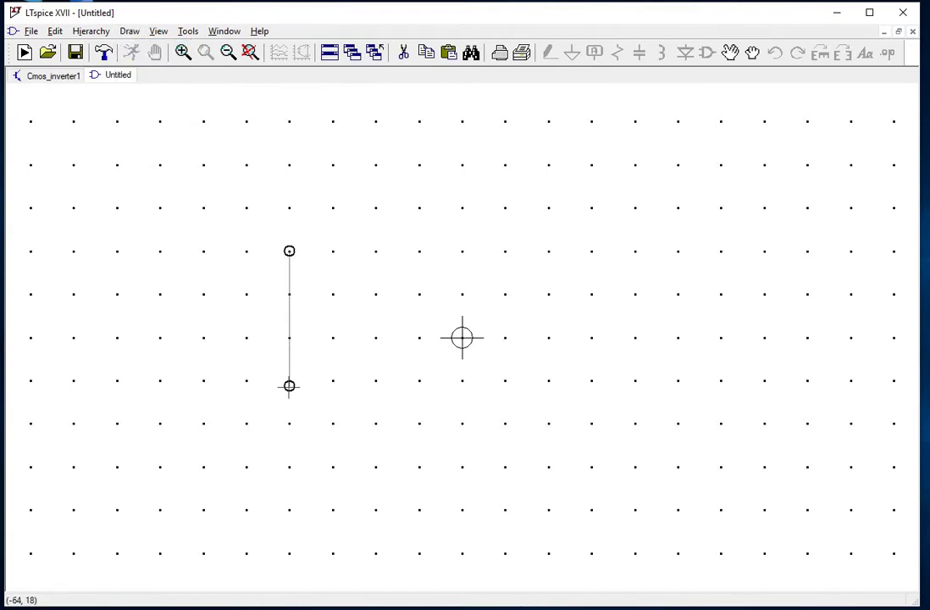
pyautogui.click(289, 424)
pyautogui.click(591, 337)
pyautogui.click(289, 251)
pyautogui.rightClick(176, 216)
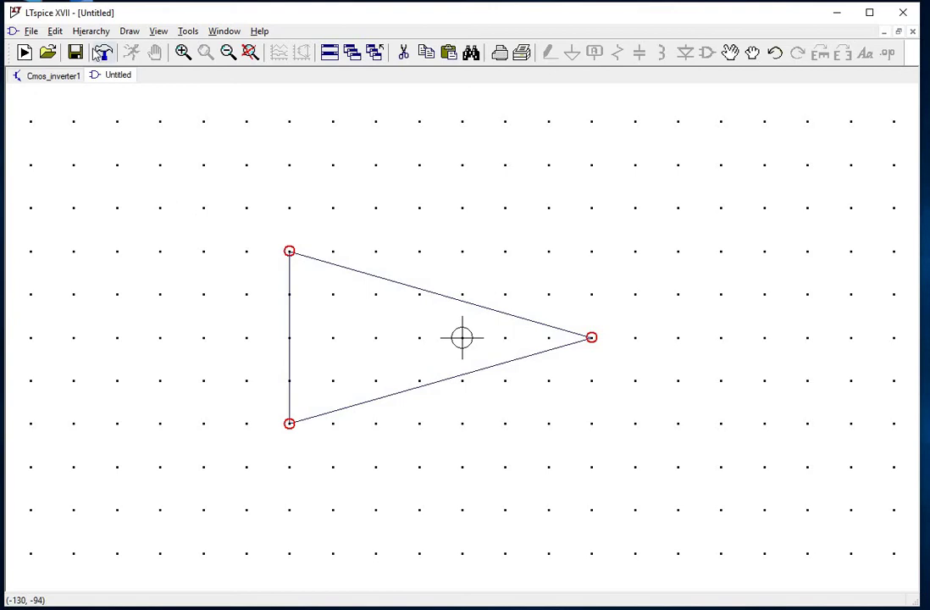
# Add a pin labelled IN with TOP label justification, three grid spaces left of the triangle and level with its tip.
pyautogui.click(59, 35)
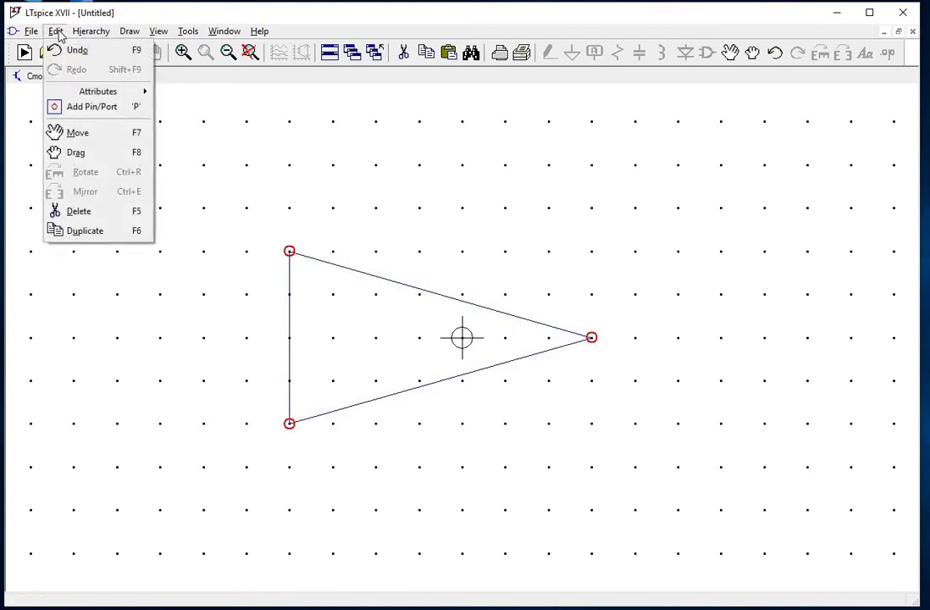
pyautogui.click(88, 110)
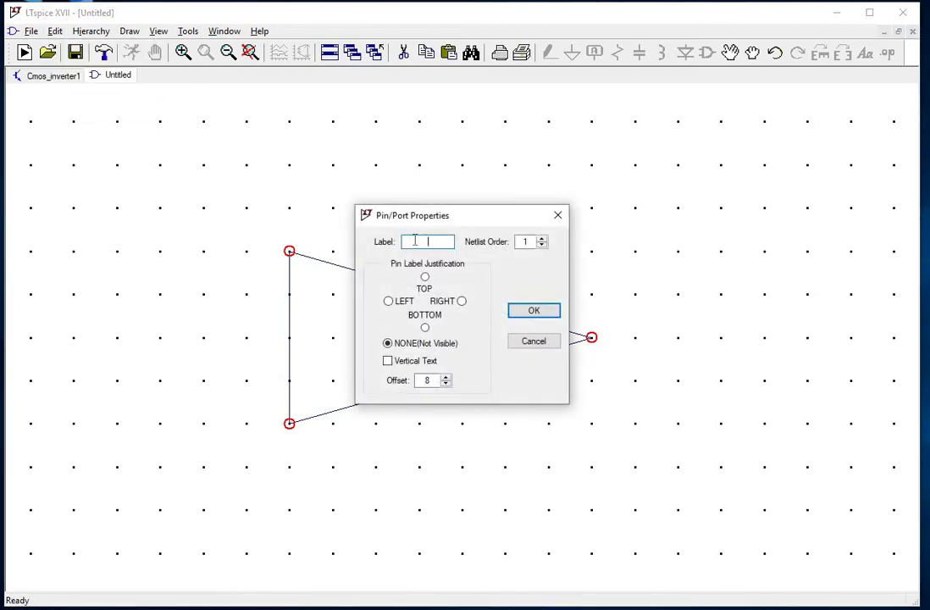
pyautogui.write('IN')
pyautogui.click(425, 278)
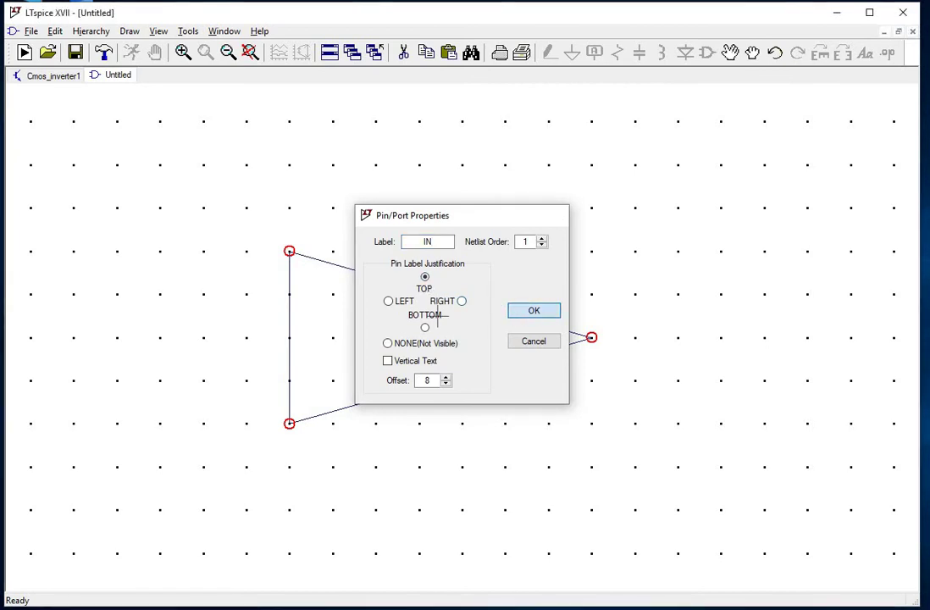
pyautogui.click(526, 313)
pyautogui.click(139, 339)
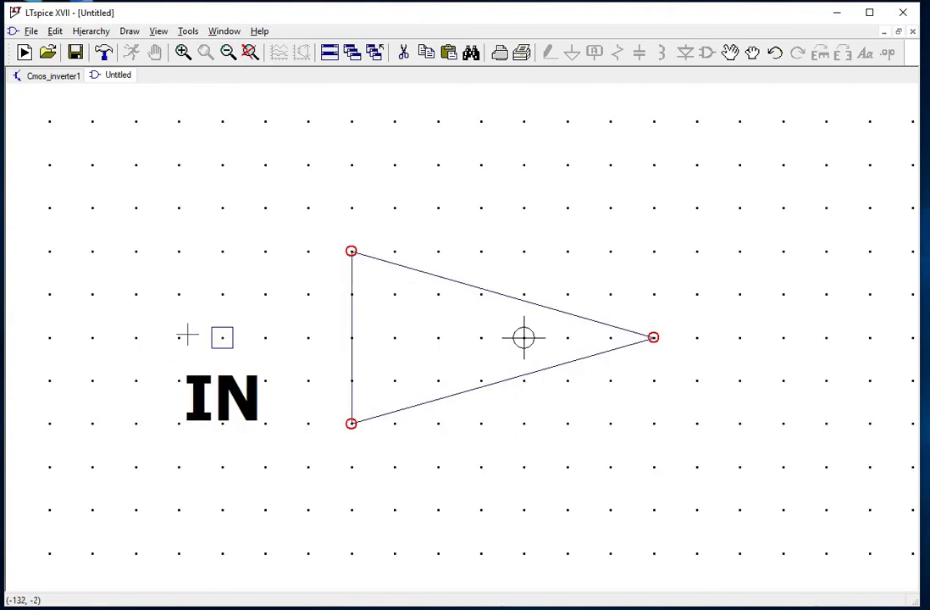
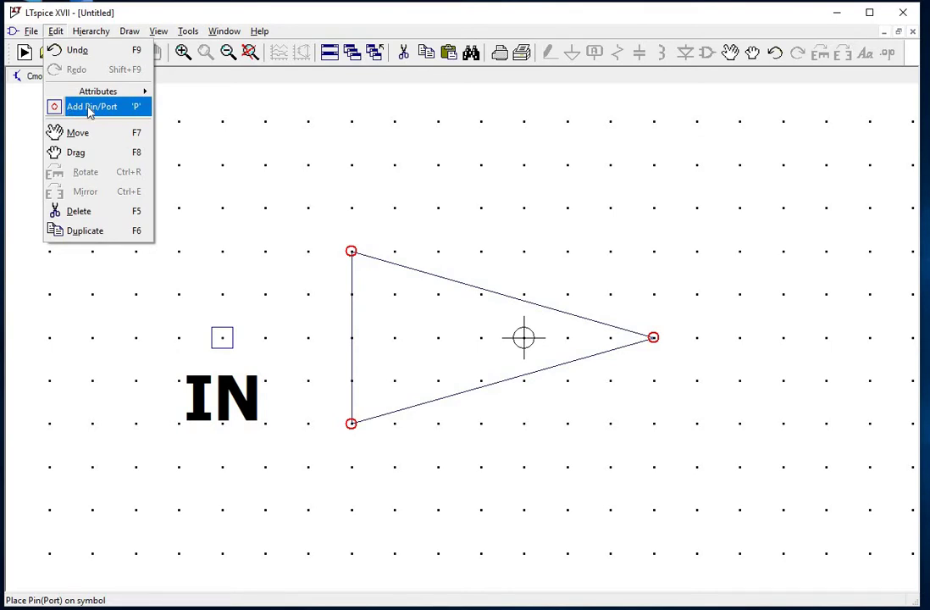
# Add a pin labelled OUT with TOP label justification, one grid space right of the triangle's tip and level with it.
pyautogui.click(92, 107)
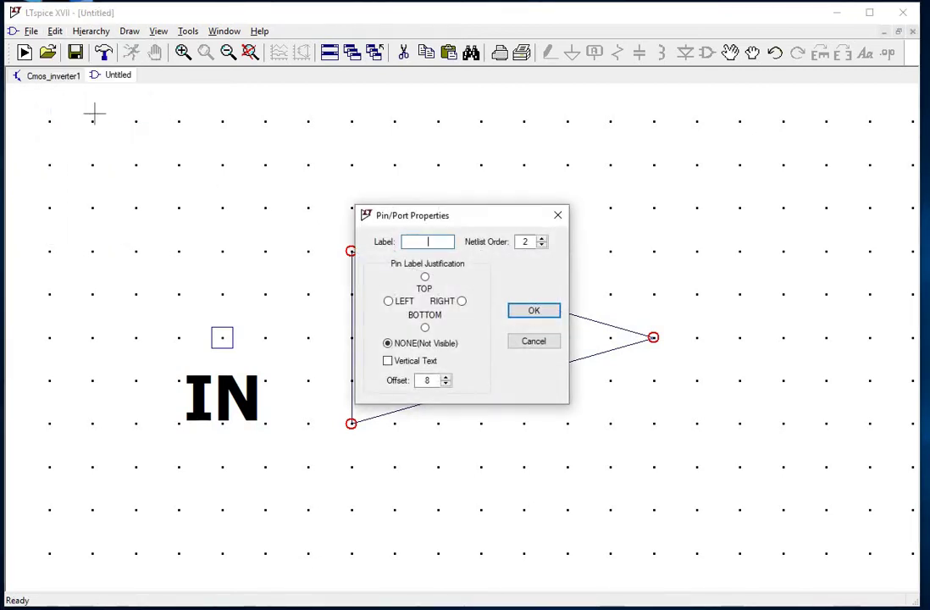
pyautogui.press('Escape')
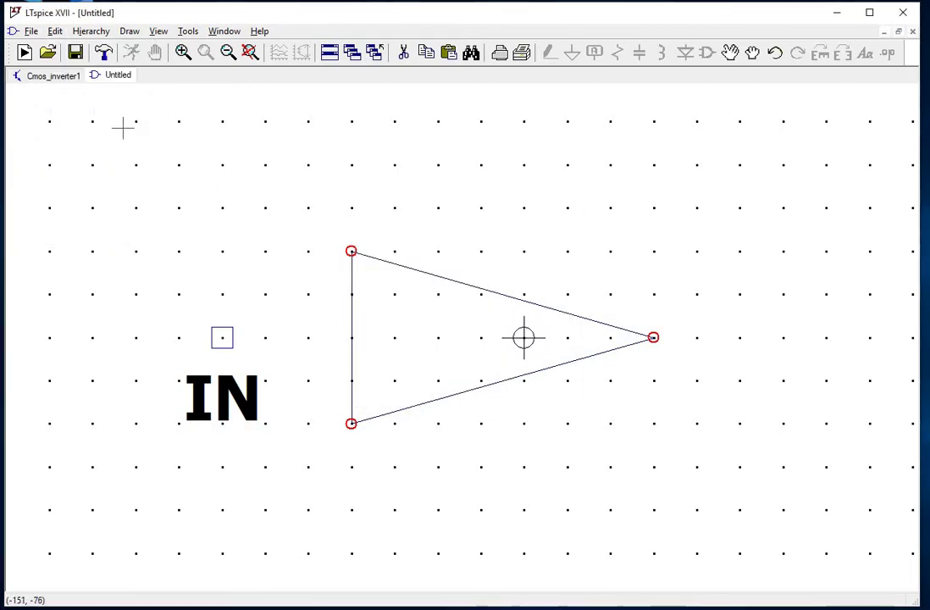
pyautogui.click(54, 31)
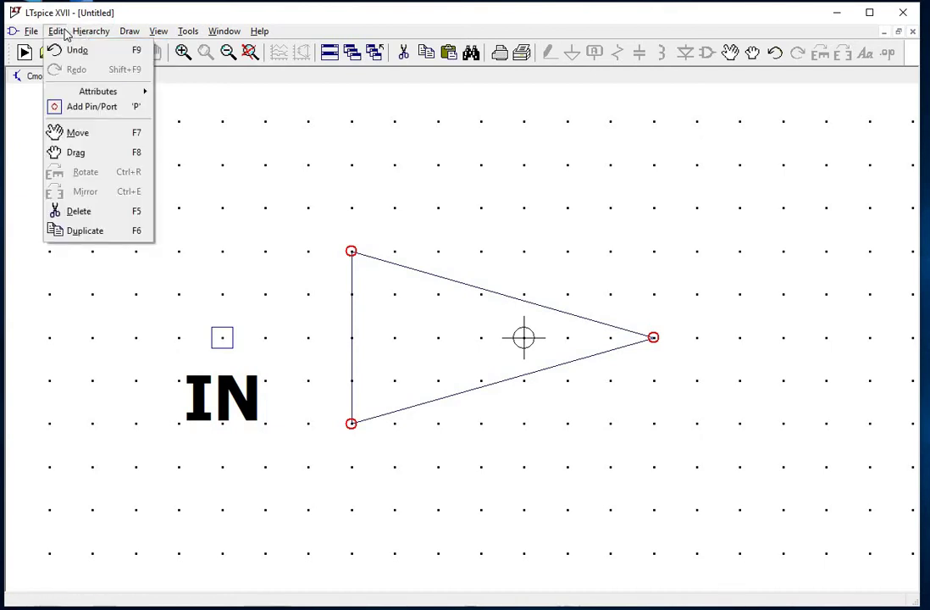
pyautogui.click(85, 107)
pyautogui.write('OUT')
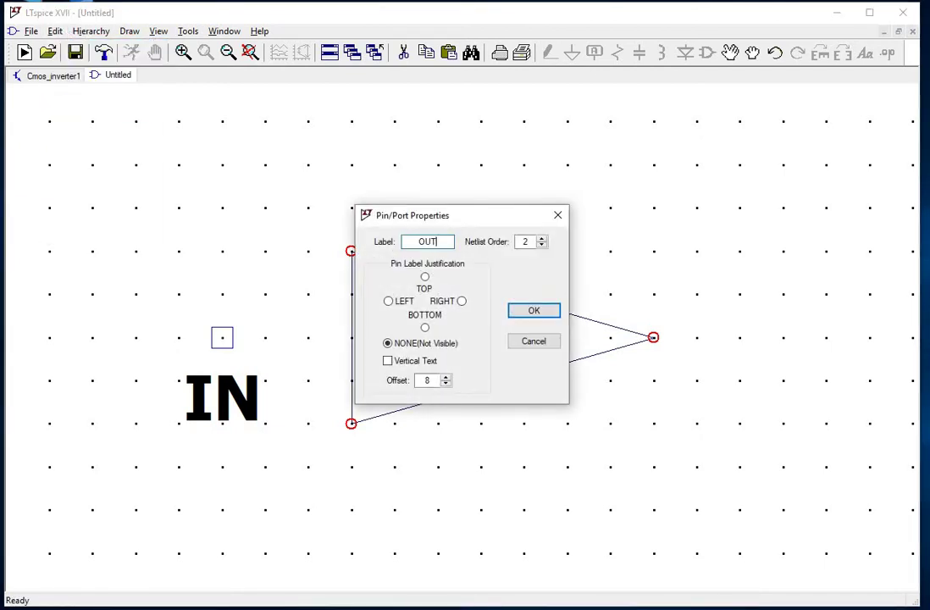
pyautogui.click(425, 277)
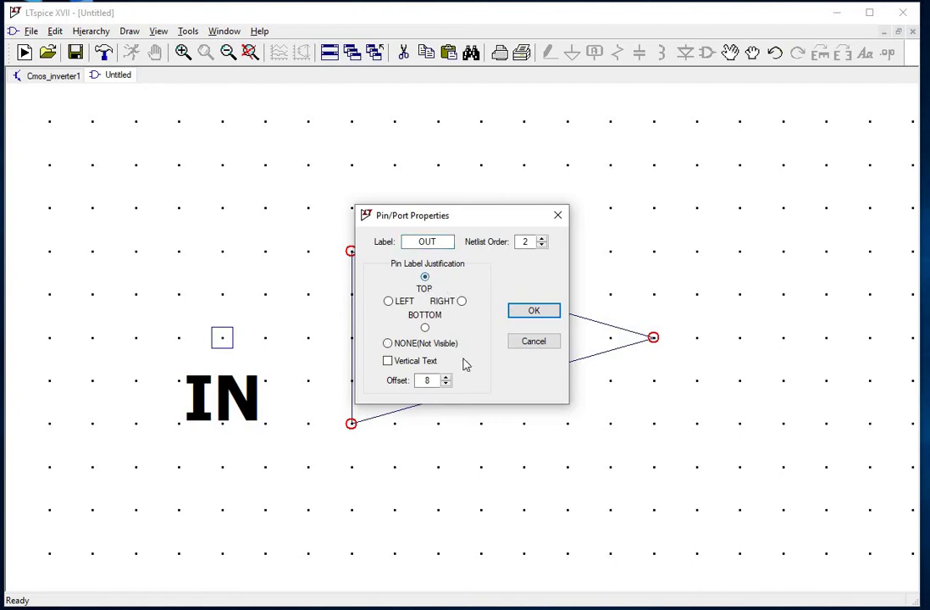
pyautogui.click(534, 311)
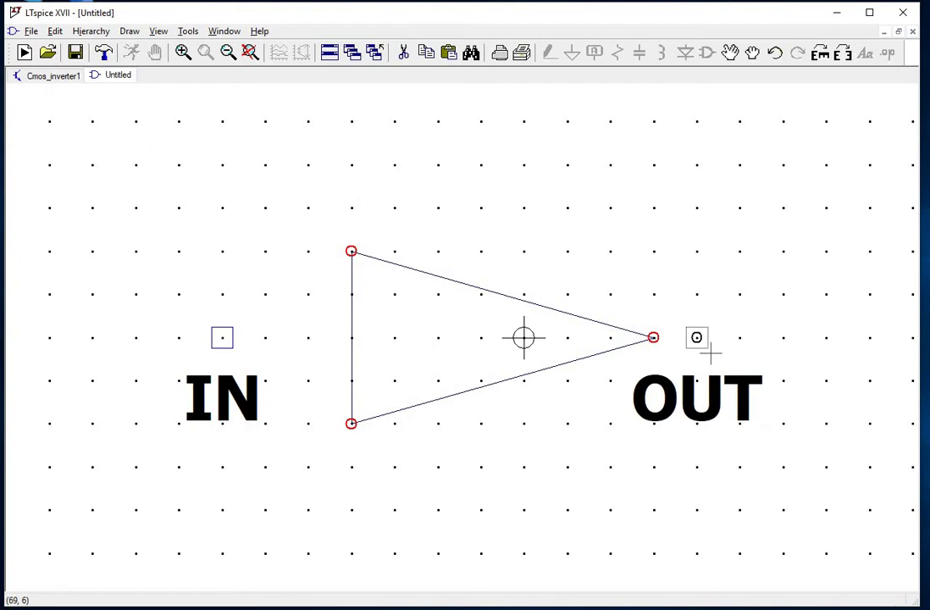
pyautogui.click(710, 353)
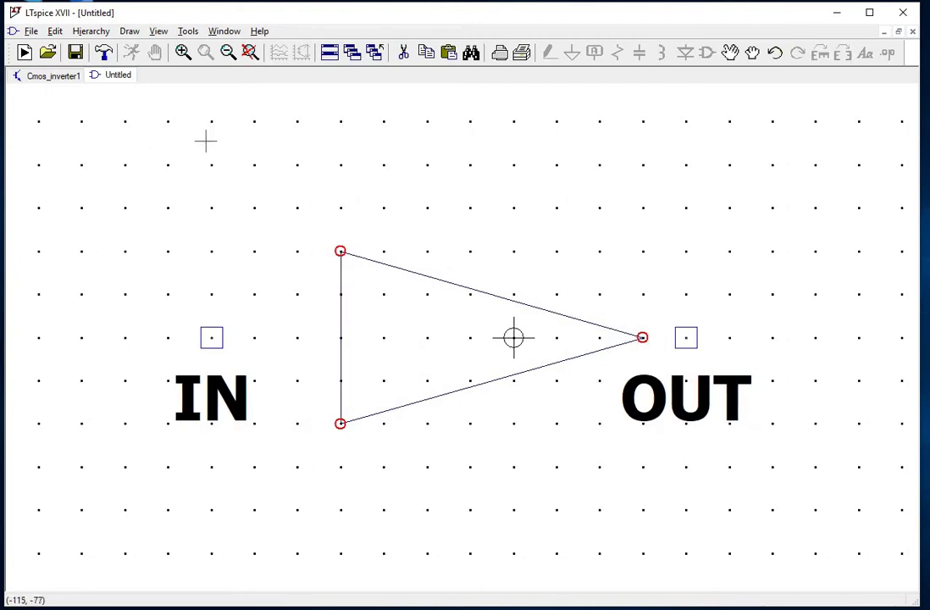
# Add a pin labelled VDD with RIGHT label justification, two grid spaces above the triangle's top corner and three right of its vertical edge.
pyautogui.click(59, 34)
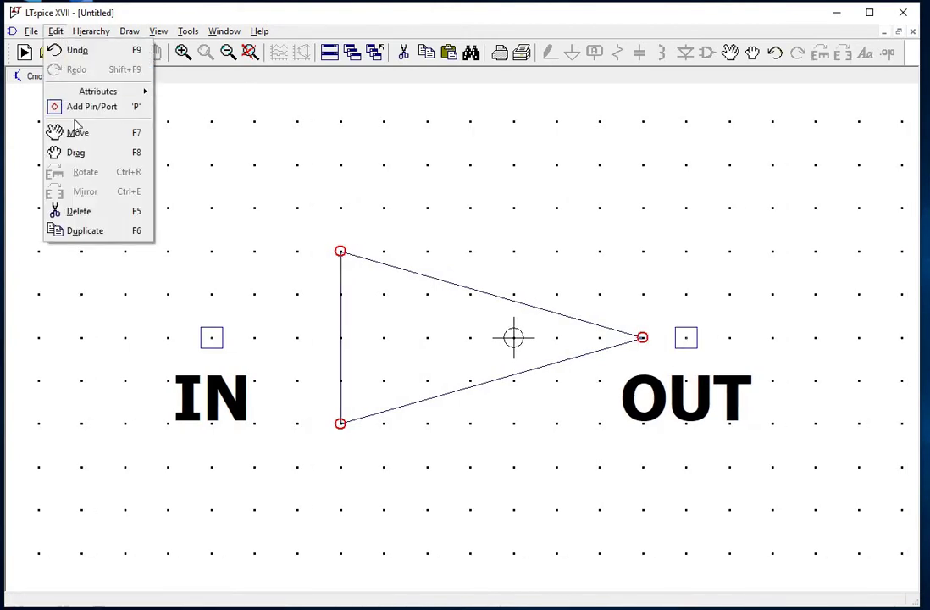
pyautogui.click(241, 245)
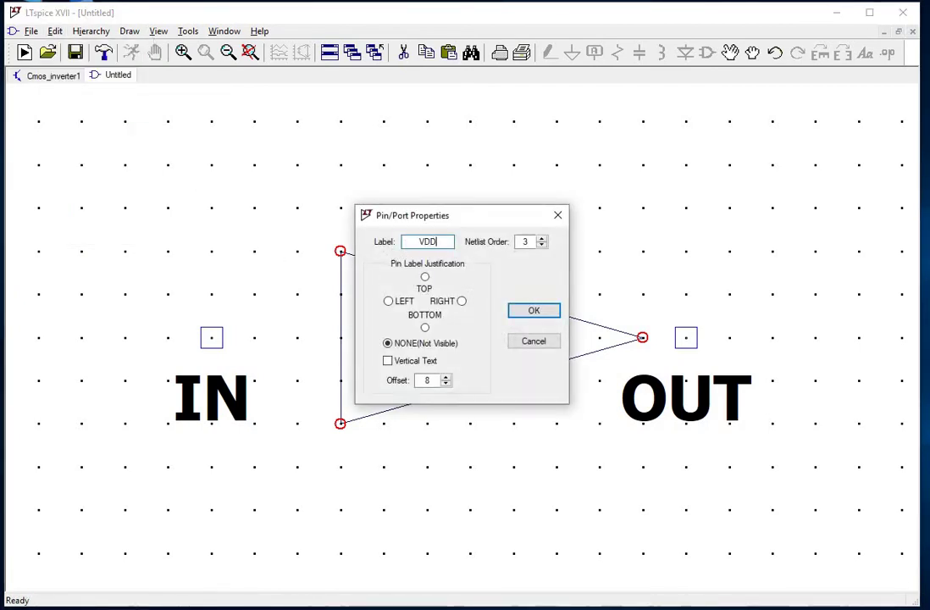
pyautogui.click(461, 301)
pyautogui.click(518, 313)
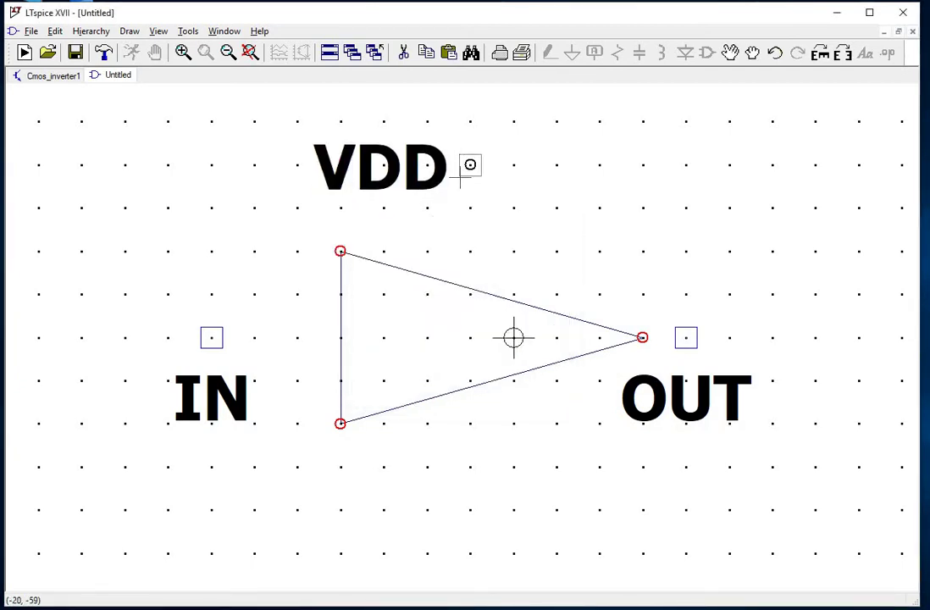
pyautogui.click(460, 178)
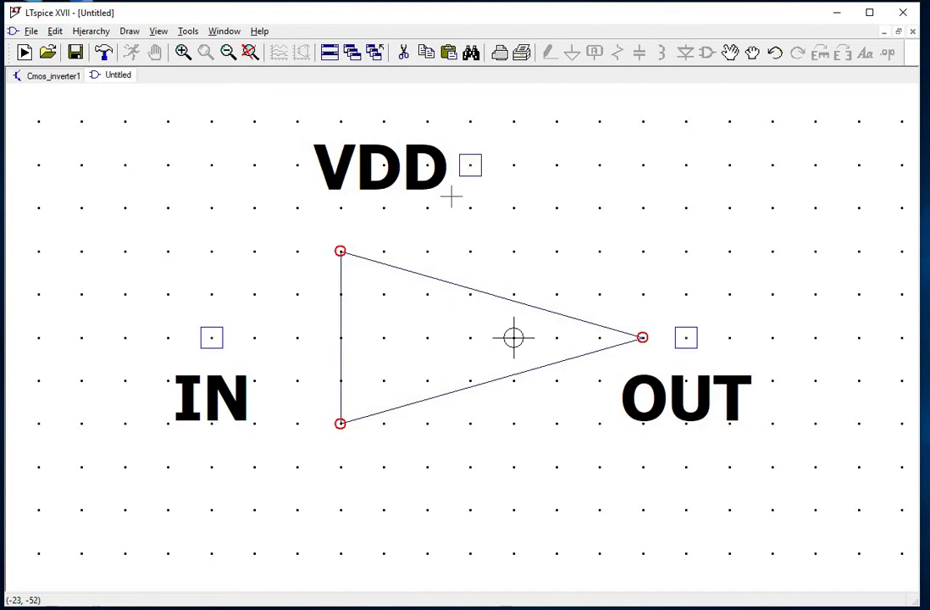
# Add a pin labelled DGND with TOP label justification, one grid space below the triangle's bottom corner and vertically aligned with the VDD pin.
pyautogui.click(54, 30)
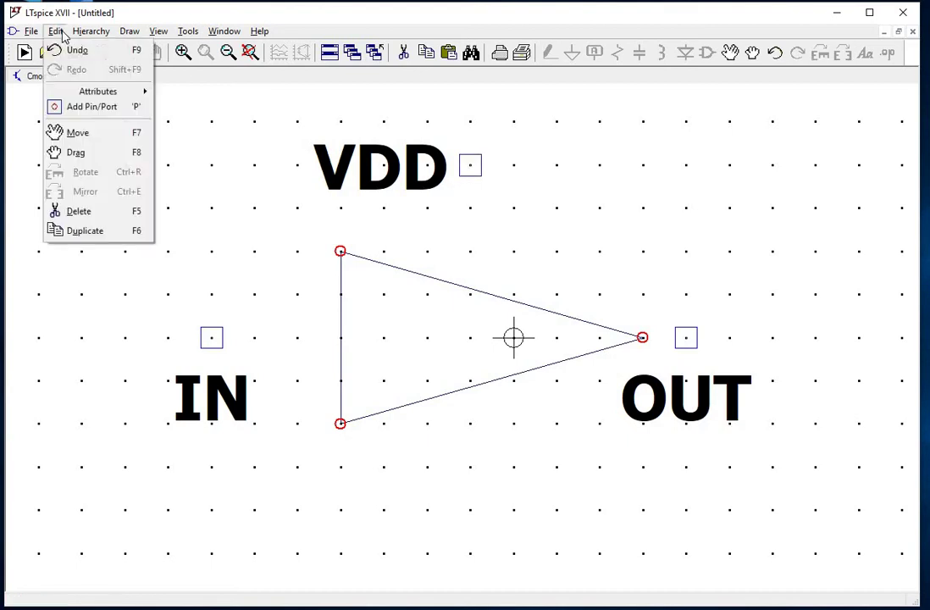
pyautogui.click(82, 104)
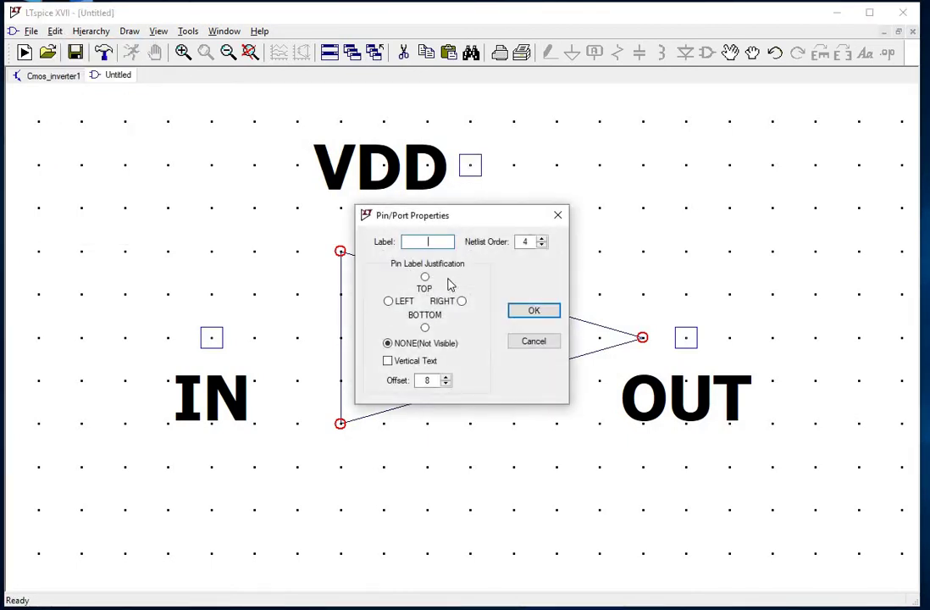
pyautogui.write('DGND')
pyautogui.click(425, 279)
pyautogui.click(534, 310)
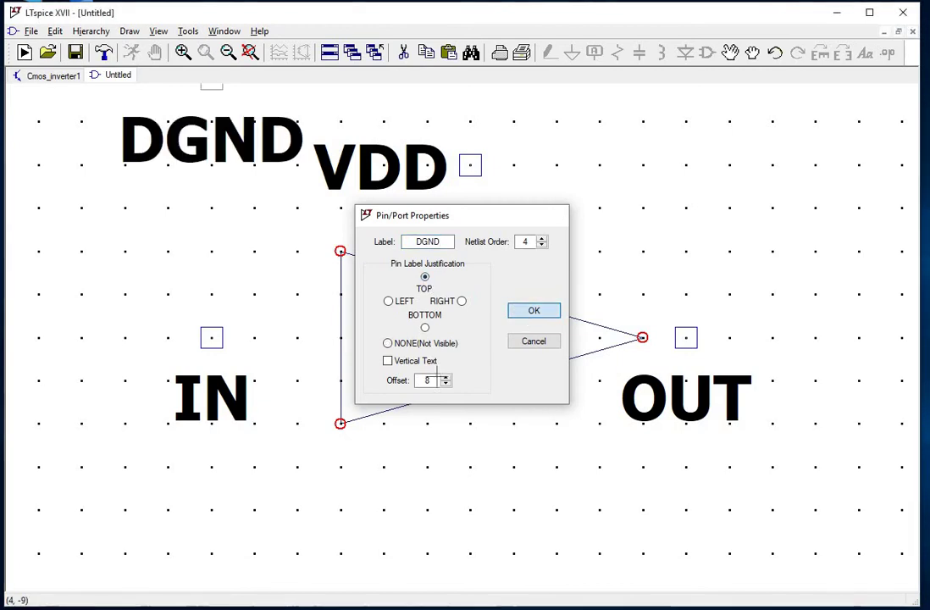
pyautogui.click(384, 467)
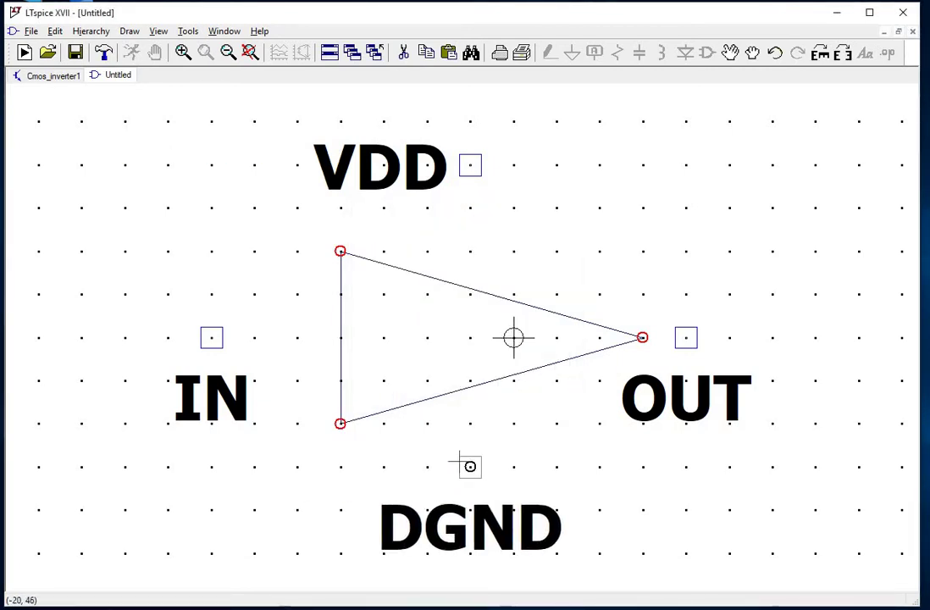
pyautogui.click(470, 466)
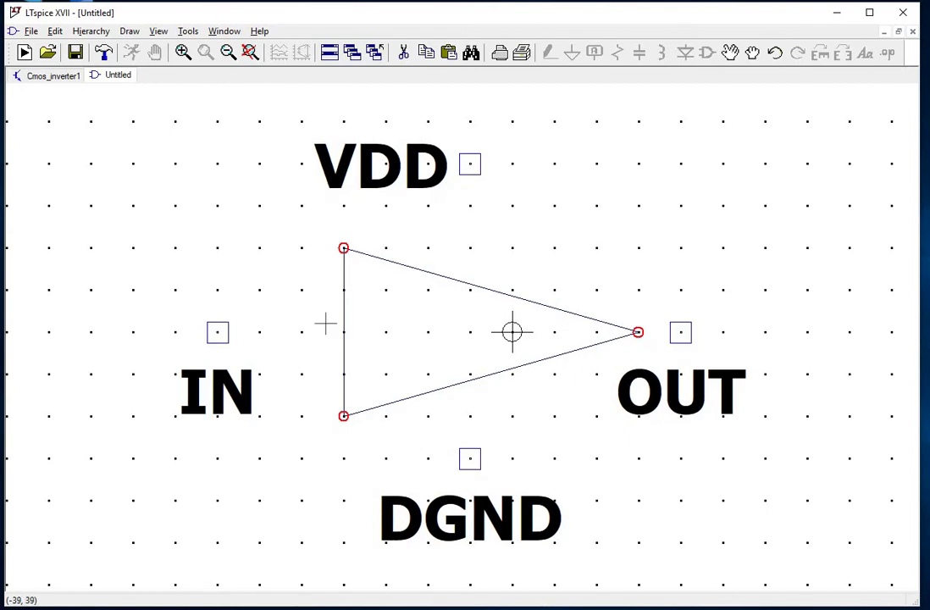
# Draw a horizontal line from the IN pin to the midpoint of the triangle's vertical edge.
pyautogui.click(130, 31)
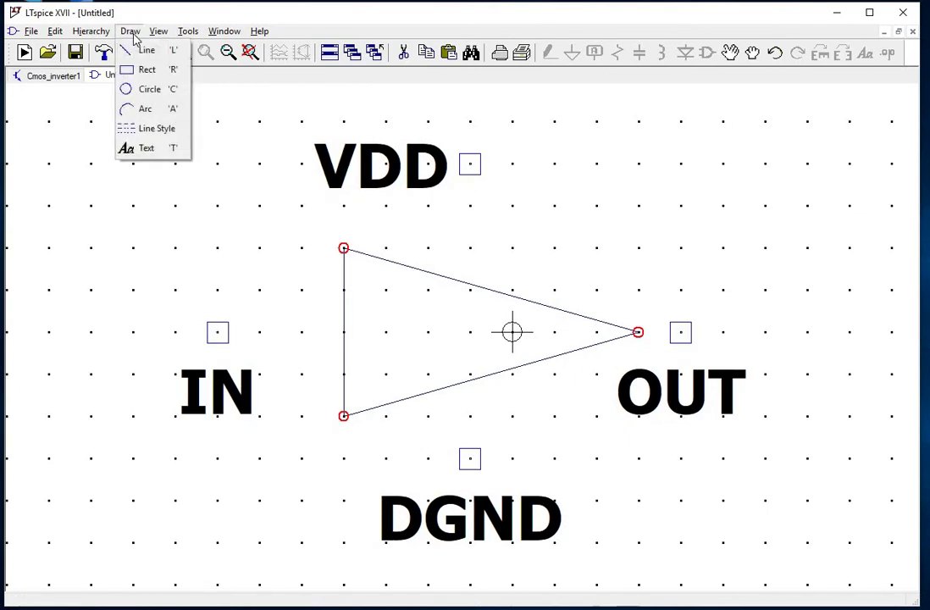
pyautogui.click(144, 49)
pyautogui.click(217, 331)
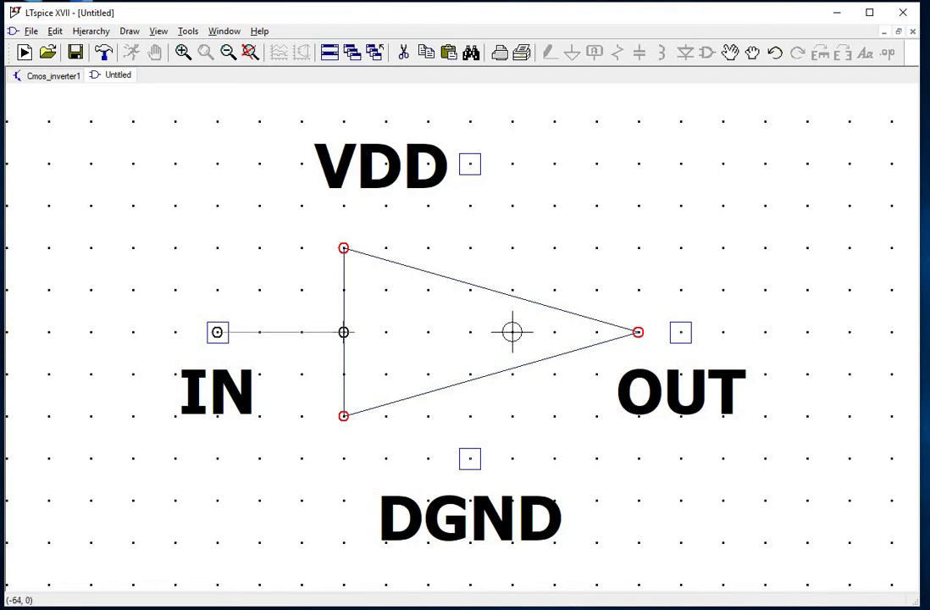
pyautogui.click(343, 331)
pyautogui.rightClick(396, 268)
# Draw a vertical line from the VDD pin down to the triangle's upper sloping edge.
pyautogui.click(129, 31)
pyautogui.click(148, 89)
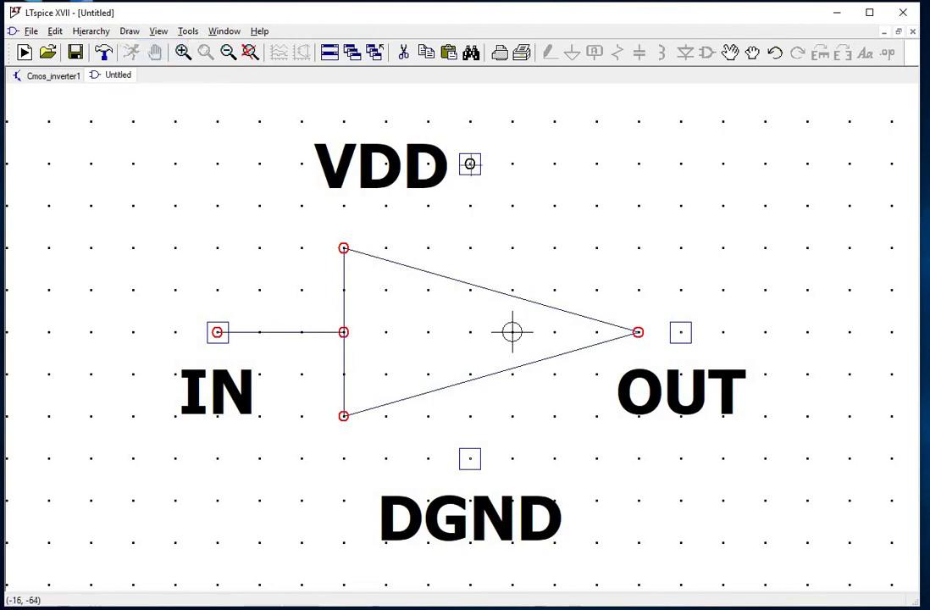
pyautogui.click(469, 164)
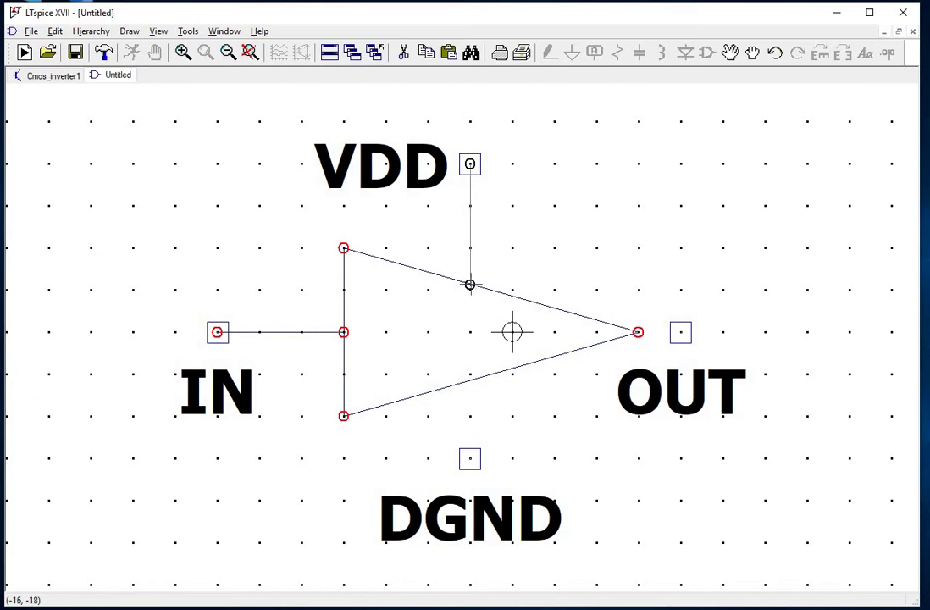
pyautogui.click(469, 284)
pyautogui.rightClick(501, 279)
# Draw a vertical line from the DGND pin up to the triangle's lower sloping edge.
pyautogui.click(130, 30)
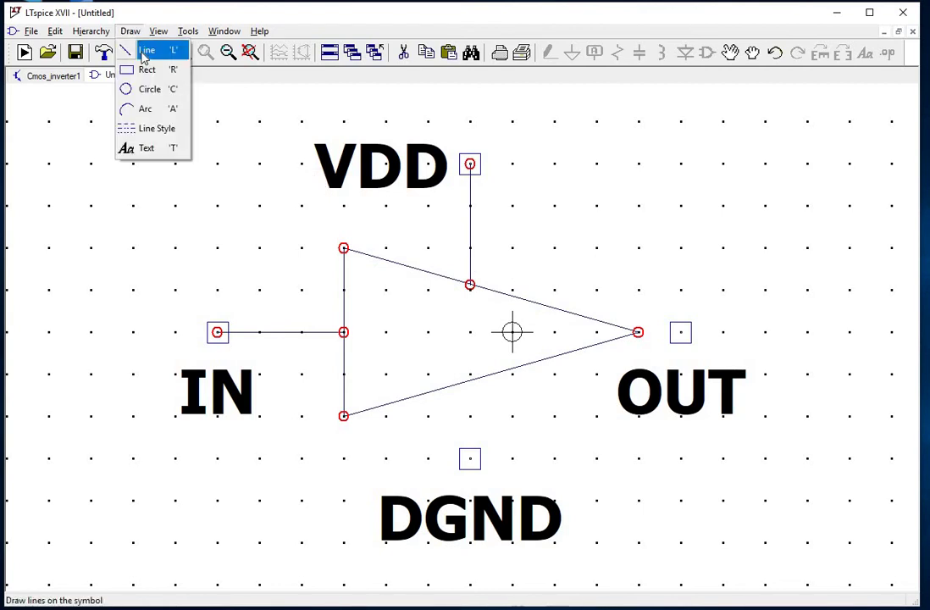
pyautogui.click(146, 51)
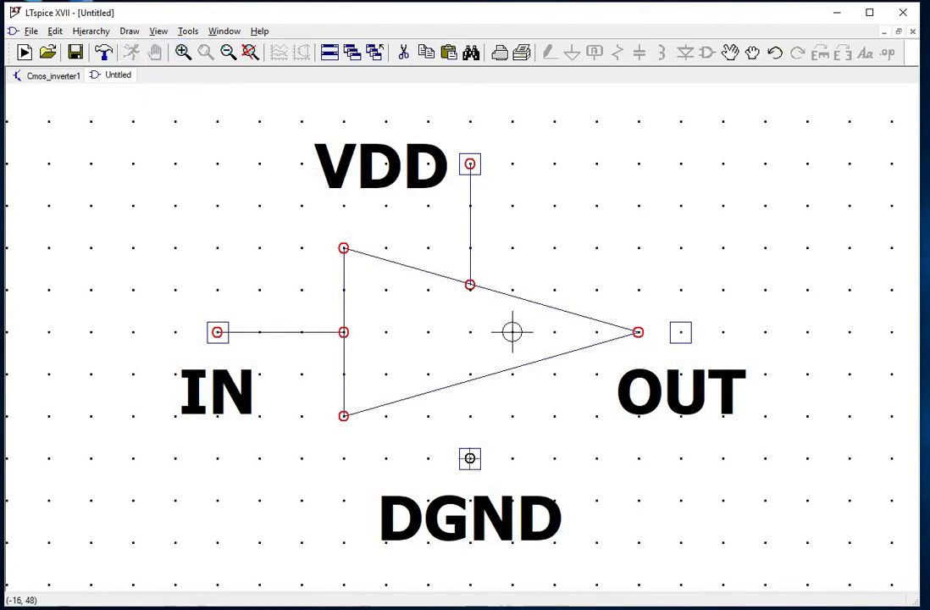
pyautogui.click(469, 458)
pyautogui.click(469, 378)
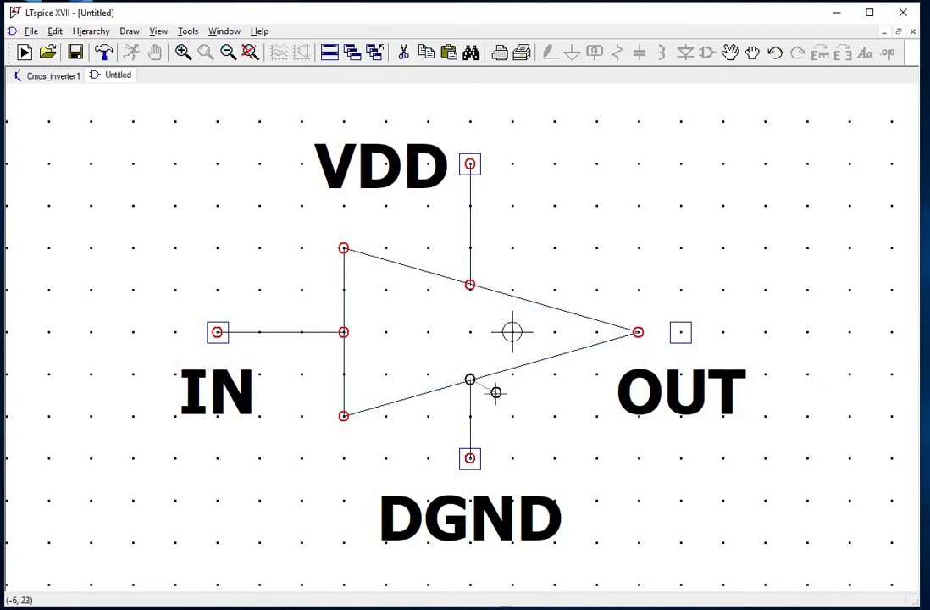
pyautogui.rightClick(496, 391)
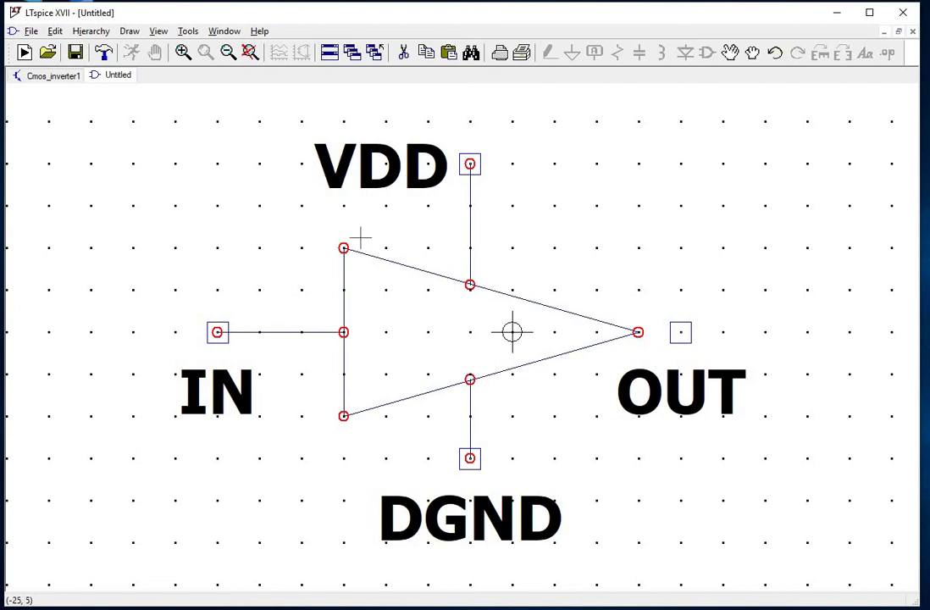
# Draw a short horizontal line connecting the triangle's tip to the OUT pin.
pyautogui.click(128, 31)
pyautogui.click(145, 50)
pyautogui.click(659, 332)
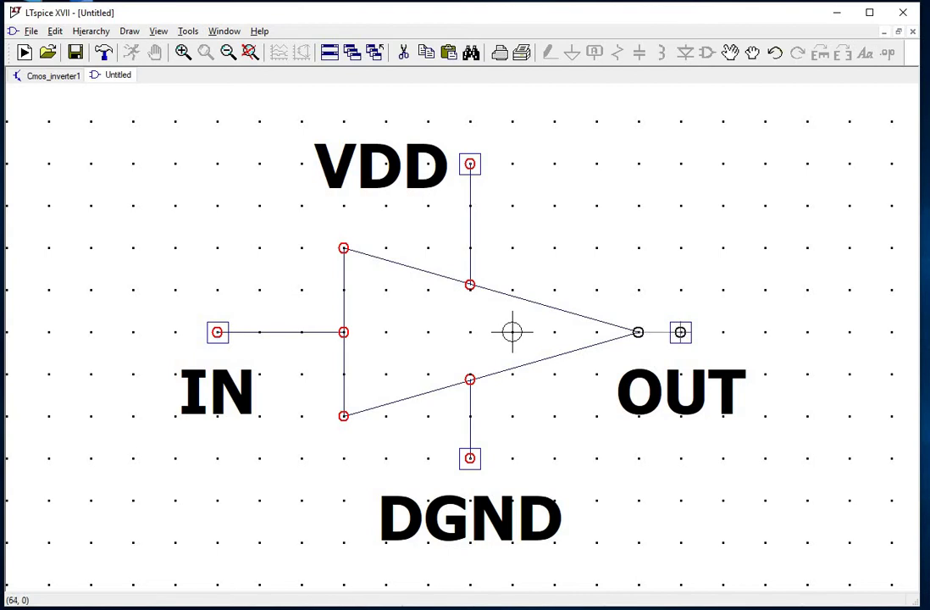
pyautogui.rightClick(658, 282)
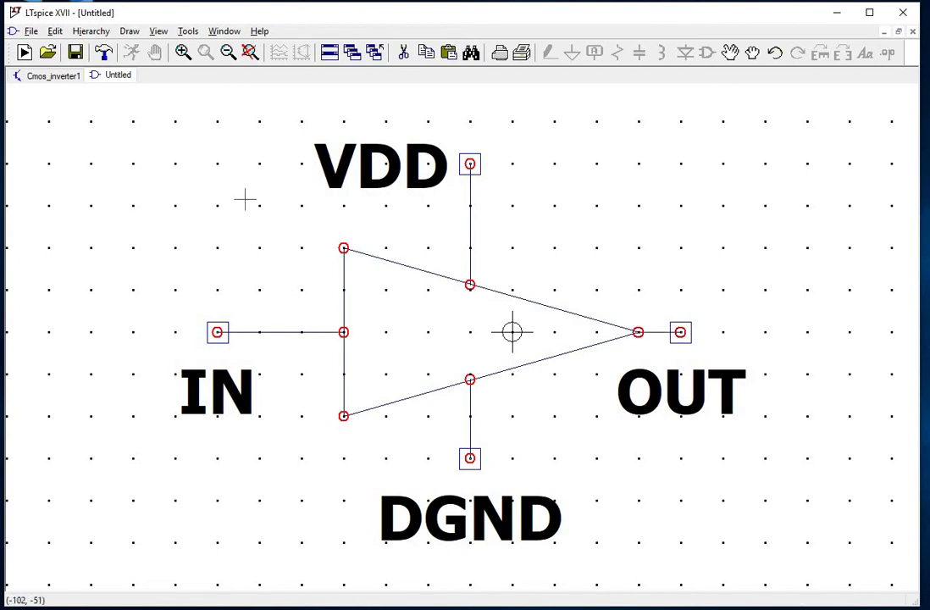
# Start saving the symbol as a new file and browse to Documents > LTspiceXVII > lib > sym > Mysymbols.
pyautogui.click(38, 32)
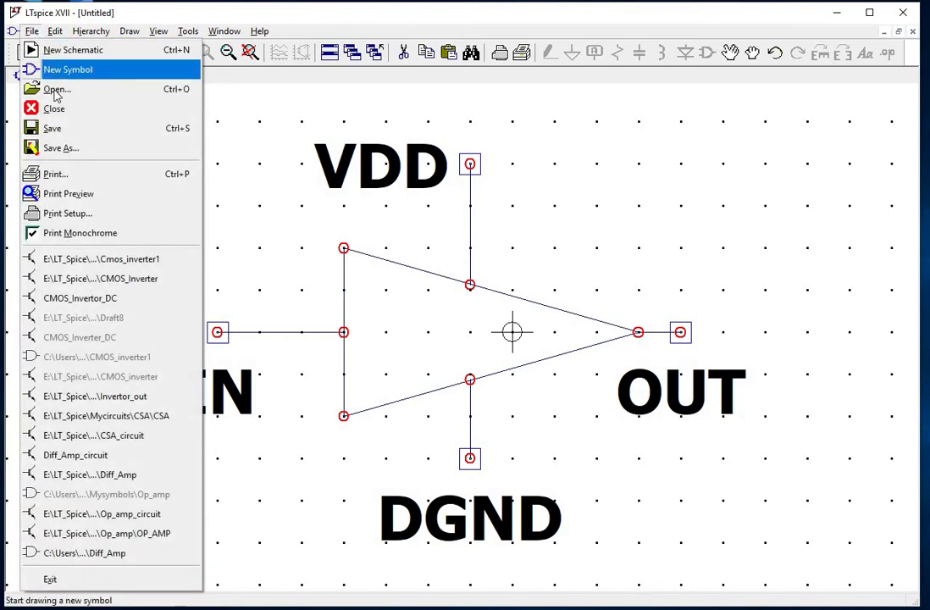
pyautogui.click(61, 147)
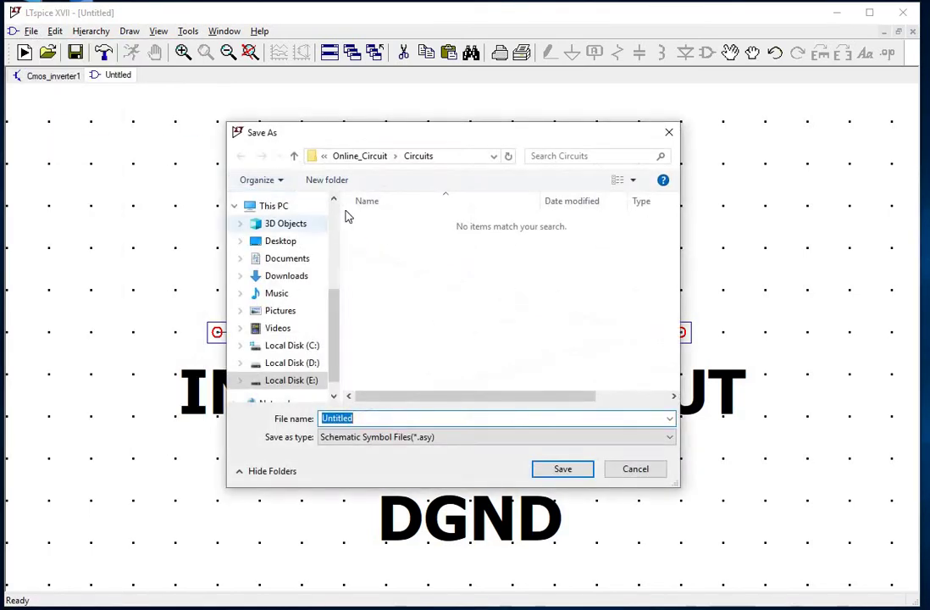
pyautogui.click(288, 260)
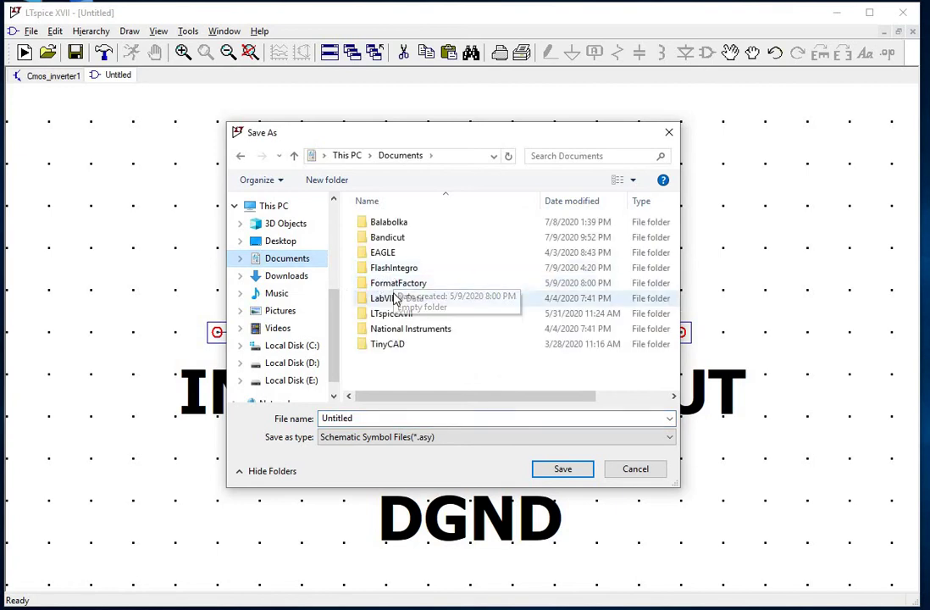
pyautogui.click(396, 299)
pyautogui.doubleClick(392, 312)
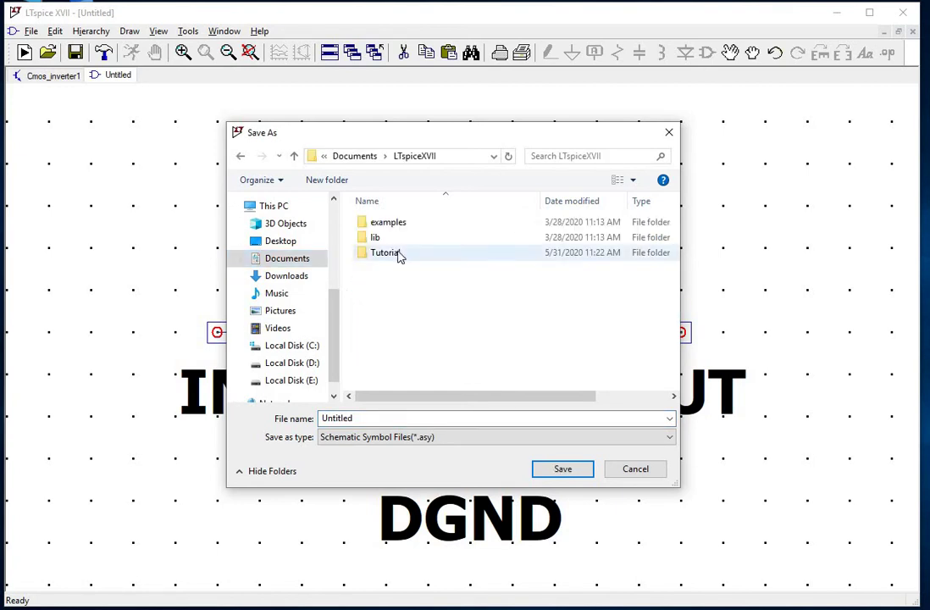
pyautogui.click(384, 240)
pyautogui.doubleClick(386, 242)
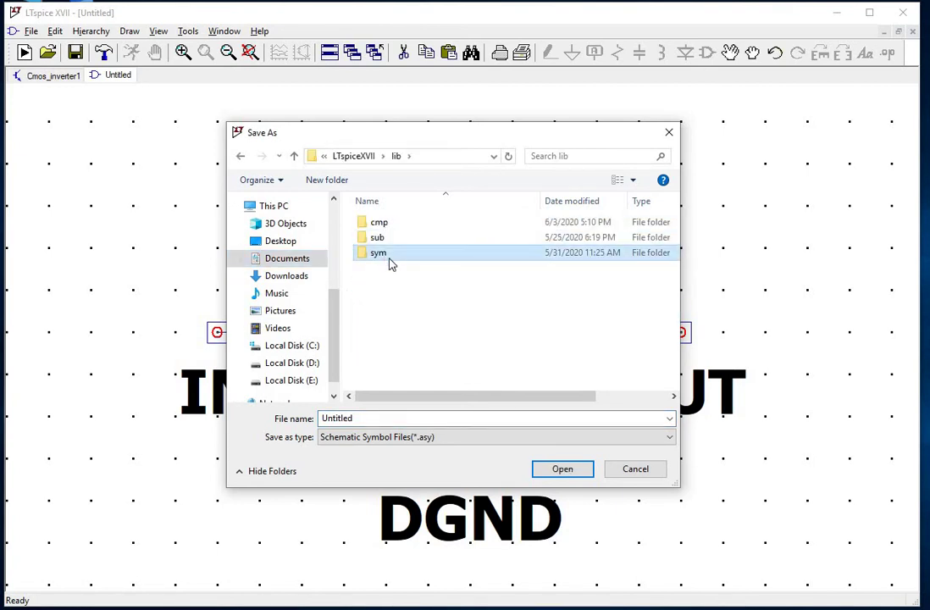
pyautogui.doubleClick(388, 258)
pyautogui.doubleClick(389, 314)
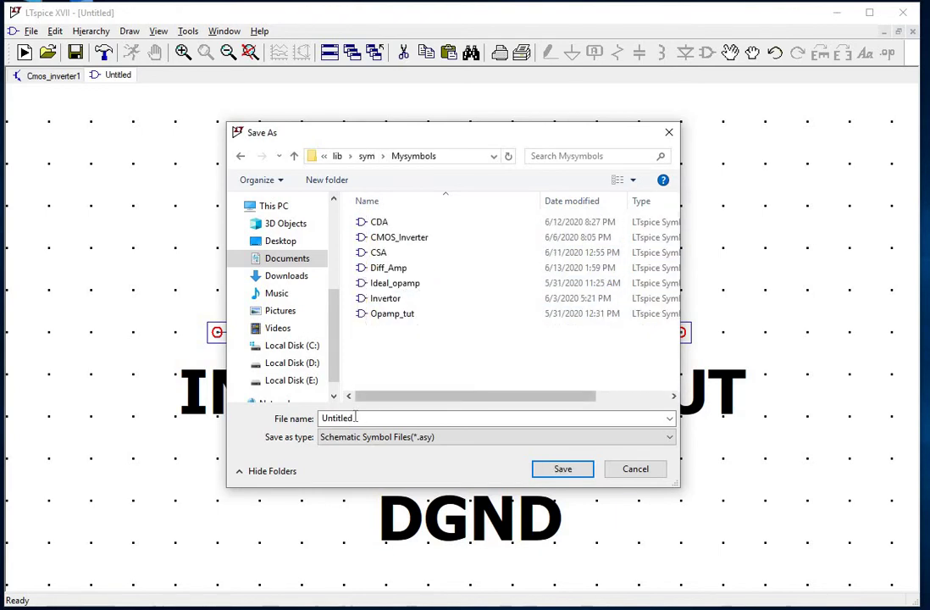
# Save the symbol in the Mysymbols folder under the file name Cmos_inverter1.
pyautogui.doubleClick(397, 417)
pyautogui.write('CM')
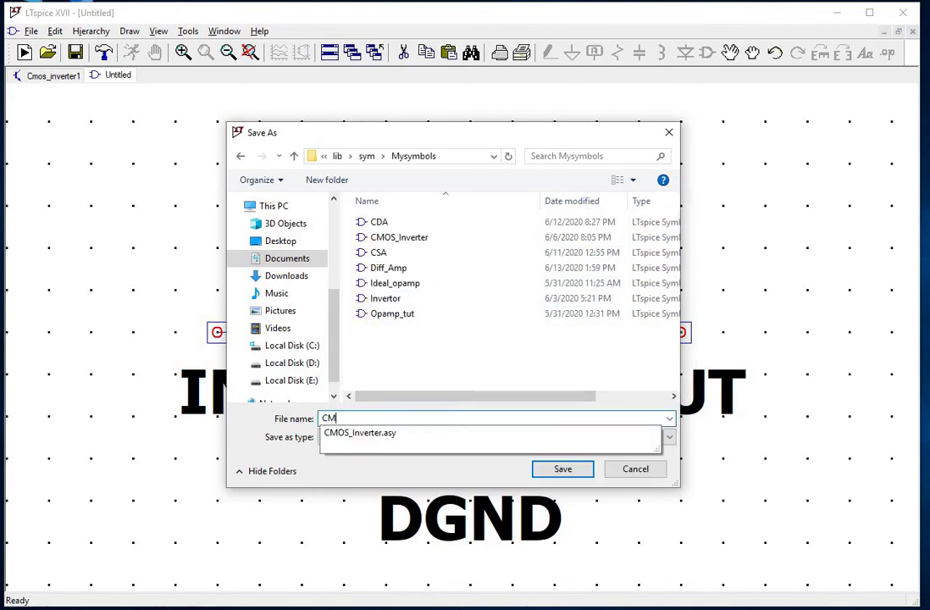
pyautogui.press('BackSpace')
pyautogui.press('BackSpace')
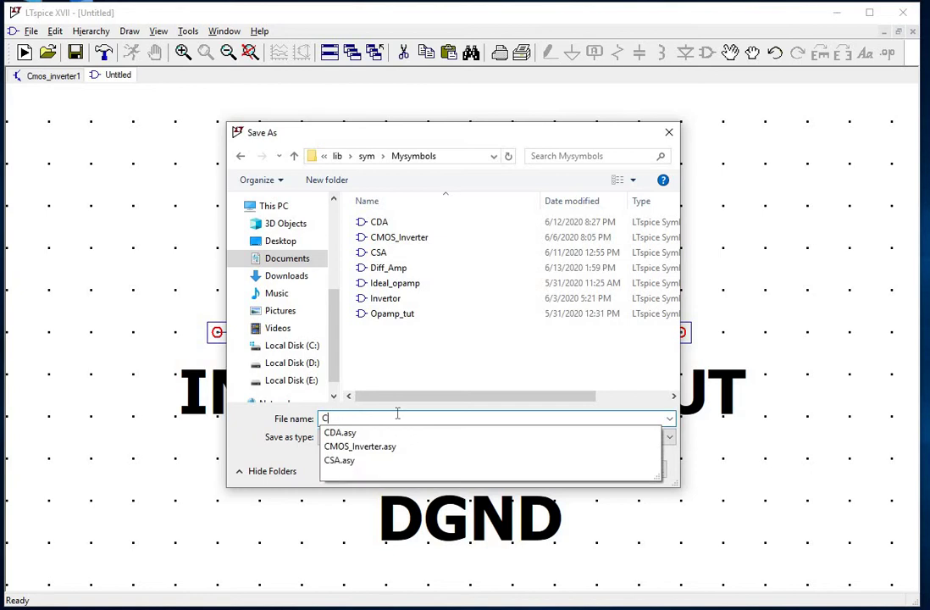
pyautogui.write('mos_inver')
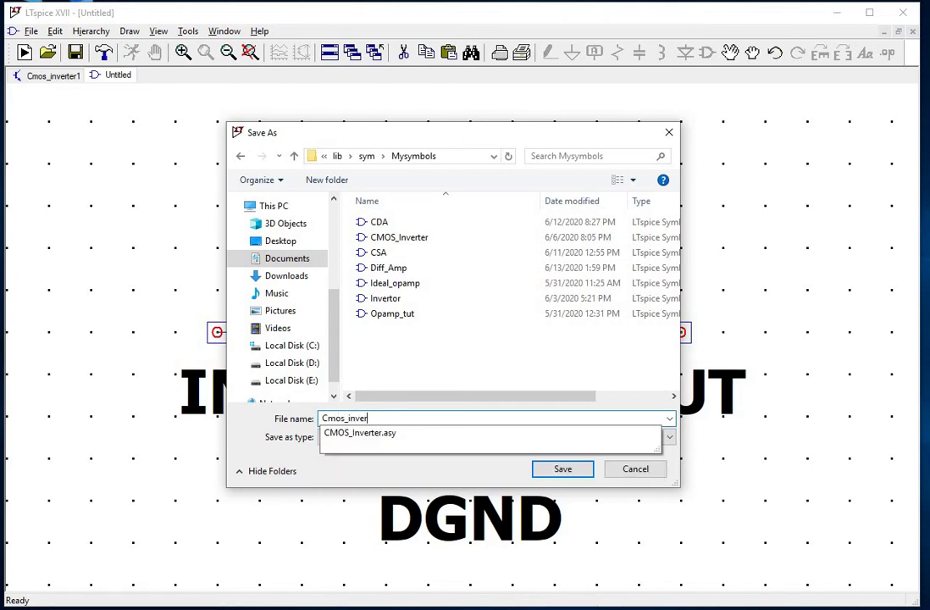
pyautogui.write('ter_')
pyautogui.press('BackSpace')
pyautogui.write('1')
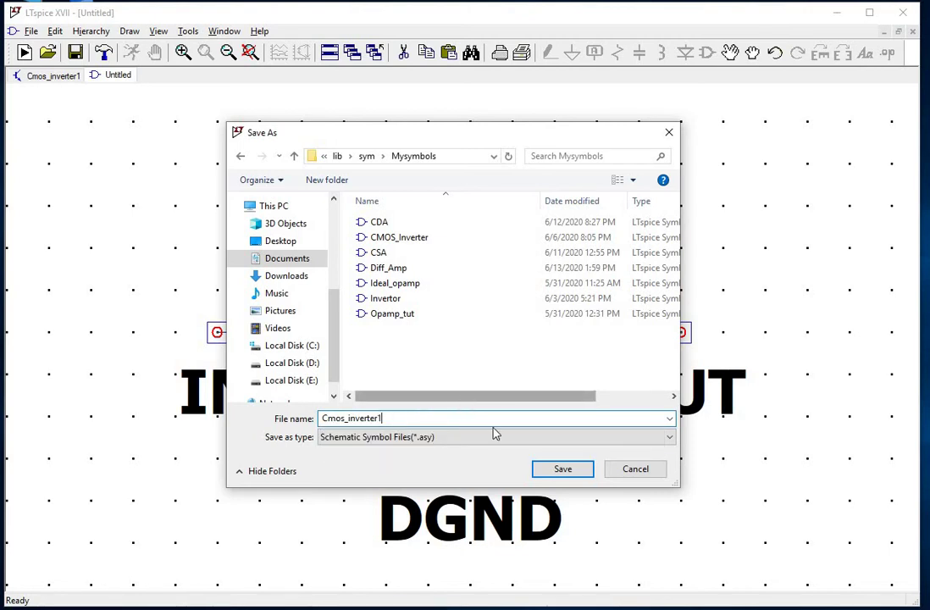
pyautogui.click(561, 468)
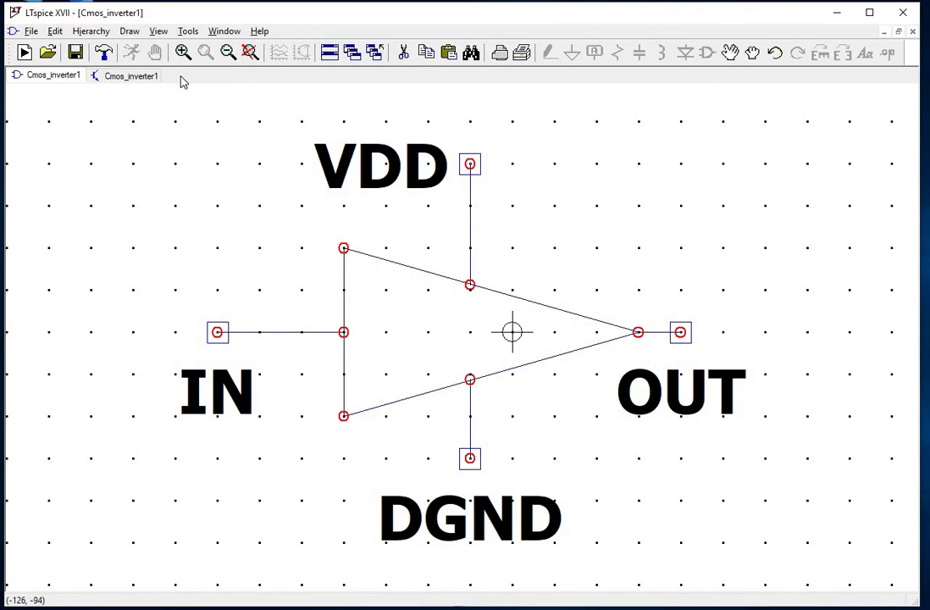
# Switch to the Cmos_inverter1 schematic and create a new blank schematic.
pyautogui.click(129, 78)
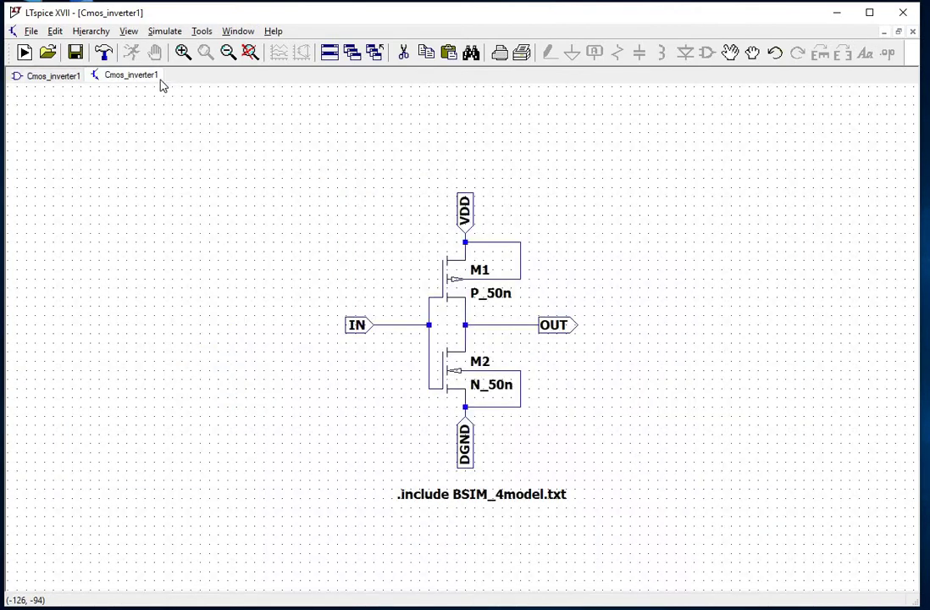
pyautogui.rightClick(180, 82)
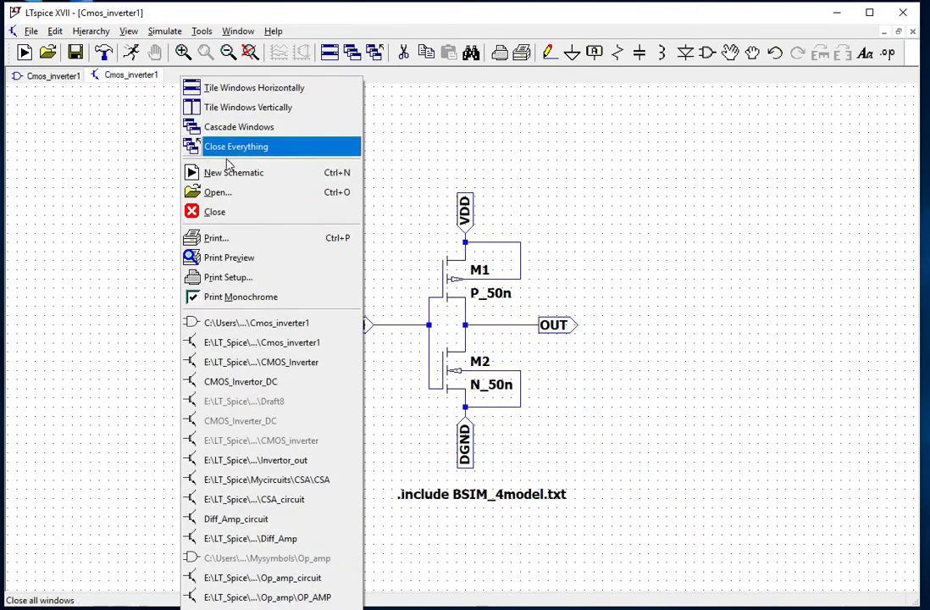
pyautogui.click(220, 175)
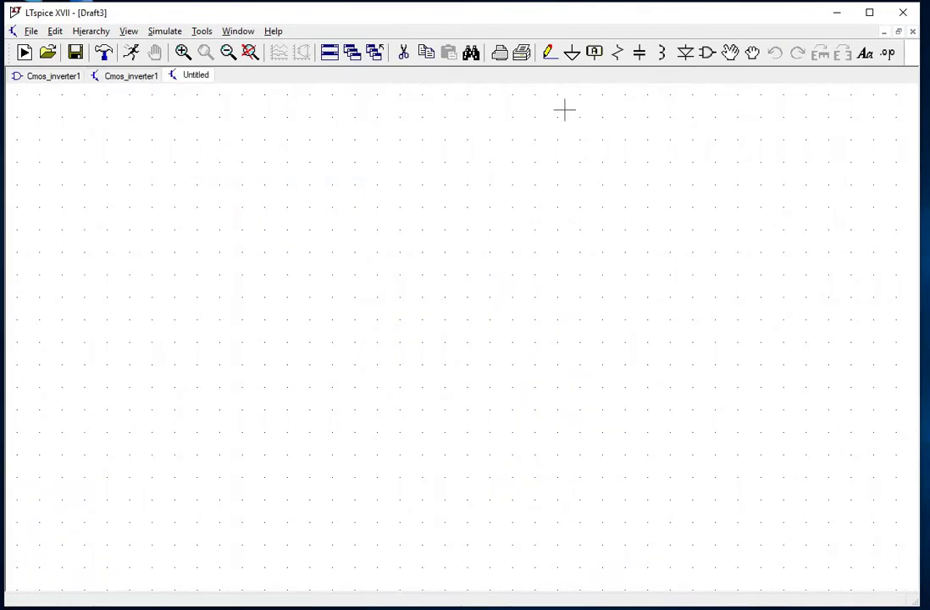
# Place one Cmos_inverter1 symbol from the Mysymbols library near the middle of the blank schematic.
pyautogui.click(708, 54)
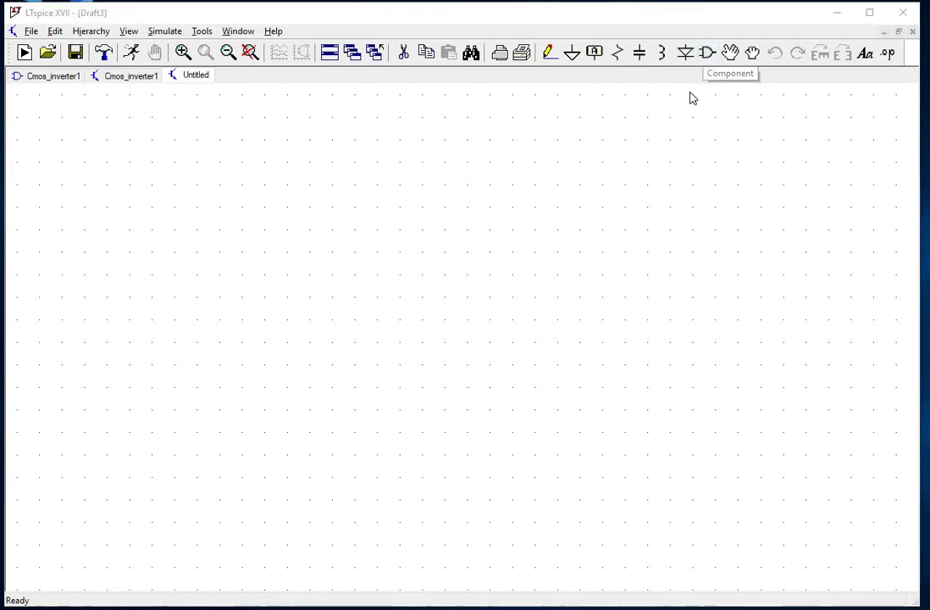
pyautogui.moveTo(387, 418); pyautogui.dragTo(342, 418)
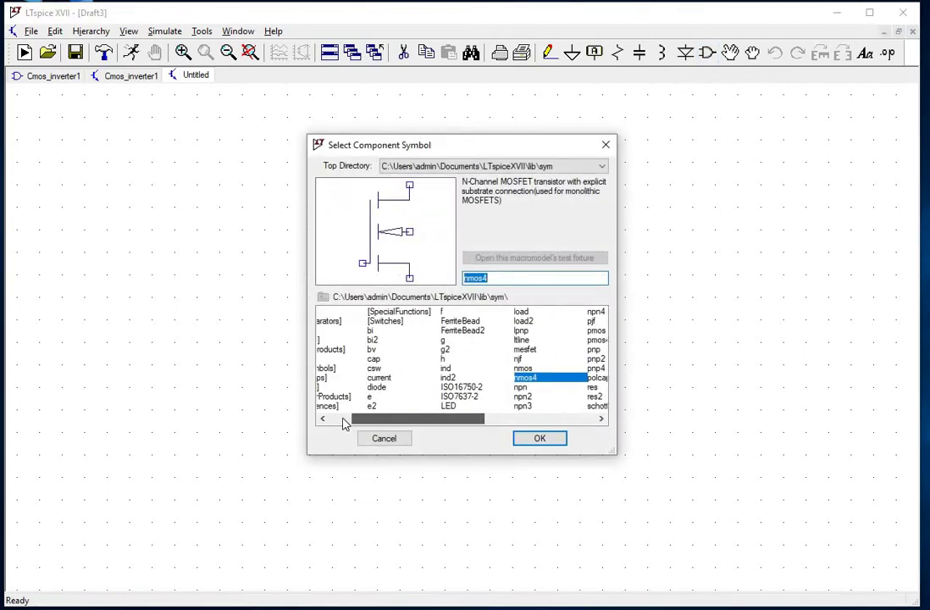
pyautogui.doubleClick(337, 368)
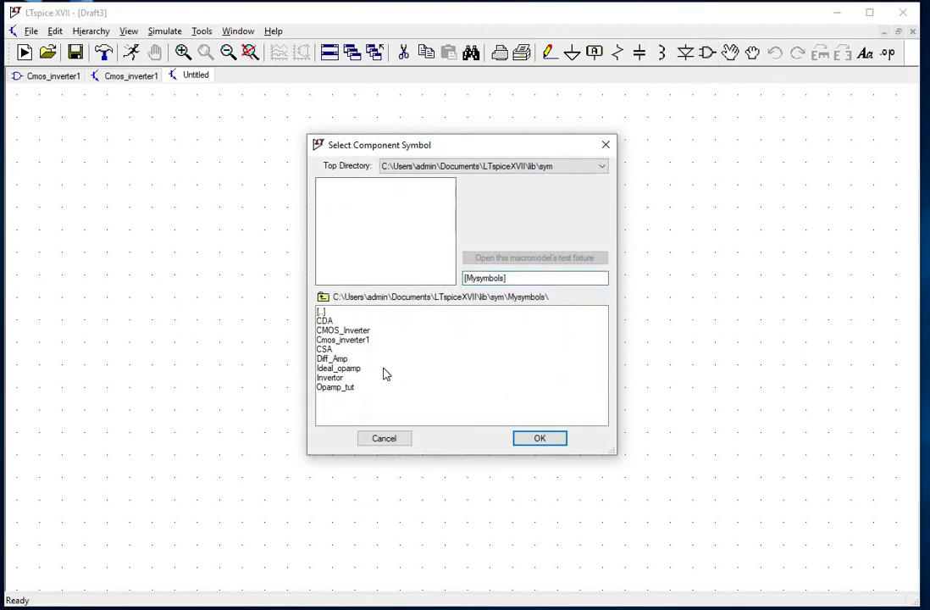
pyautogui.click(346, 340)
pyautogui.click(528, 440)
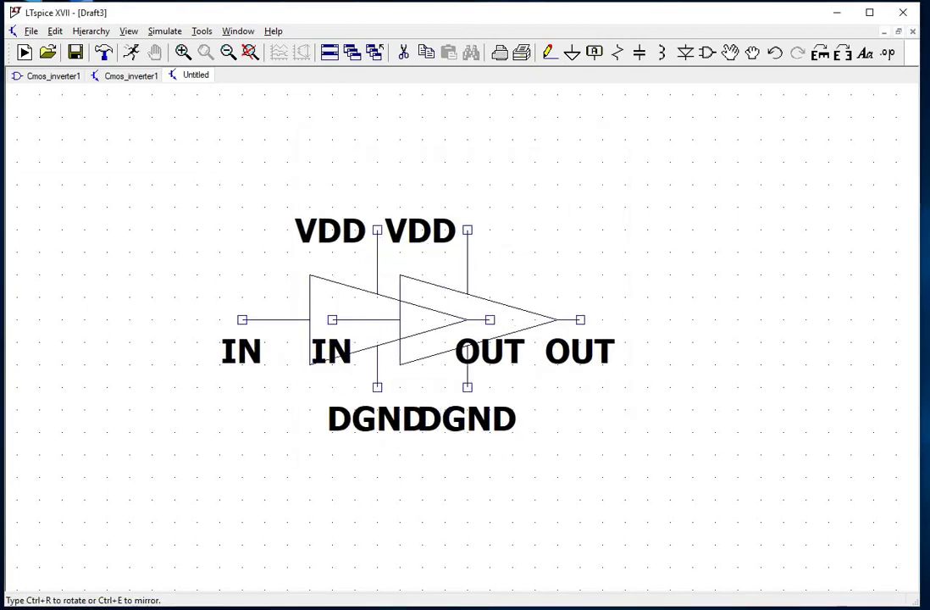
pyautogui.click(358, 294)
pyautogui.press('Escape')
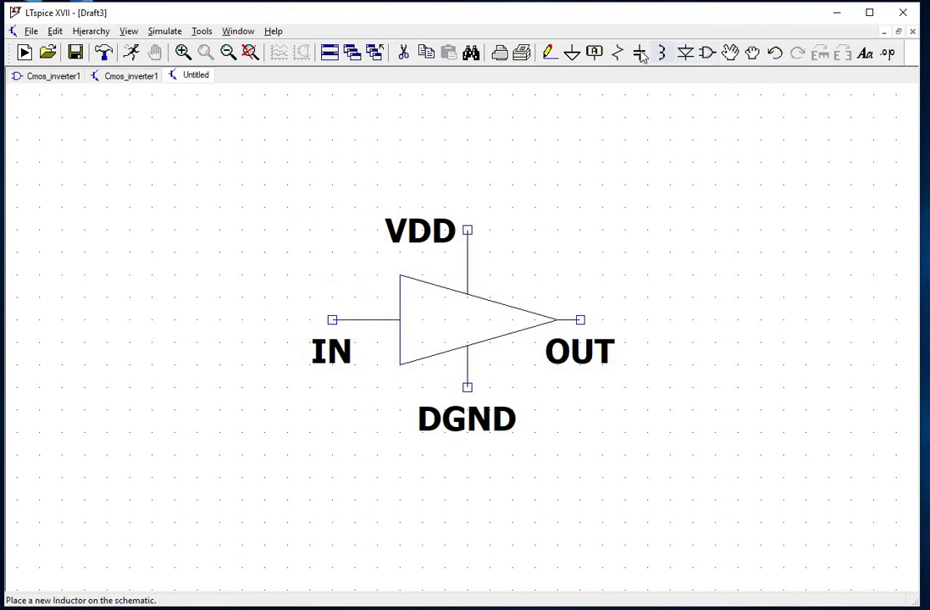
# Place an upright voltage source beside the IN pin and one rotated horizontally above the VDD pin, its positive terminal in line with the pin.
pyautogui.click(705, 52)
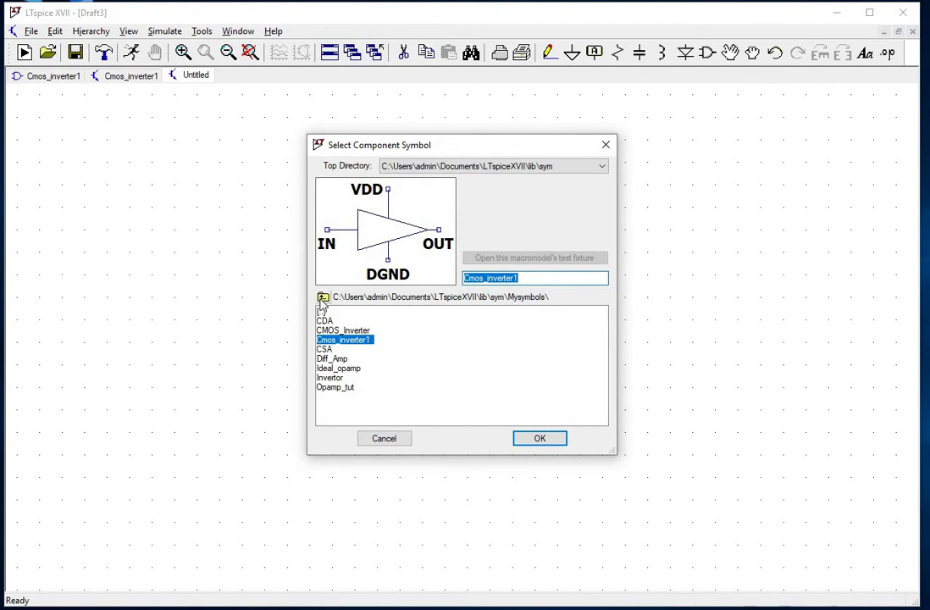
pyautogui.click(322, 298)
pyautogui.click(527, 418)
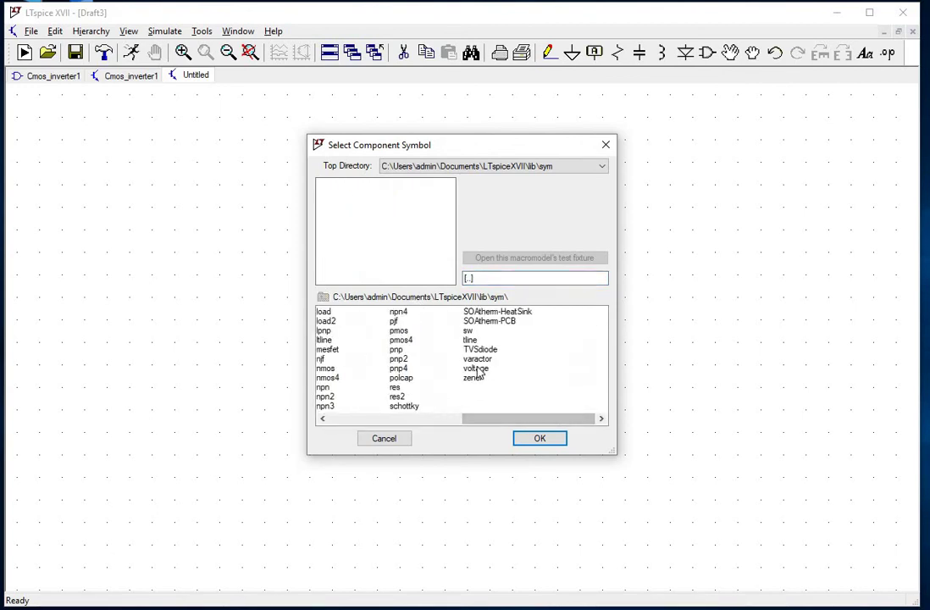
pyautogui.click(476, 368)
pyautogui.click(536, 439)
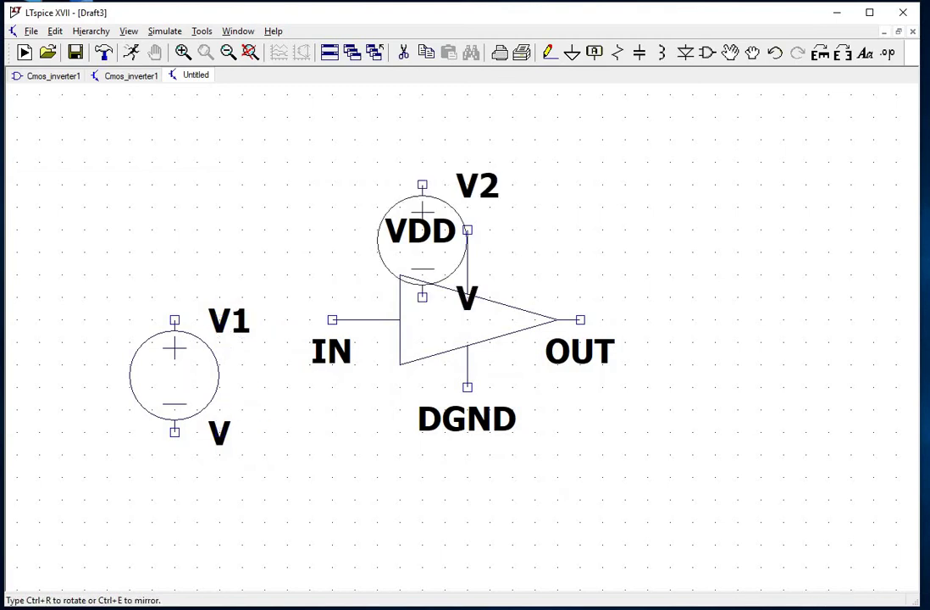
pyautogui.hotkey('ctrl', 'r')
pyautogui.hotkey('ctrl', 'r')
pyautogui.hotkey('ctrl', 'r')
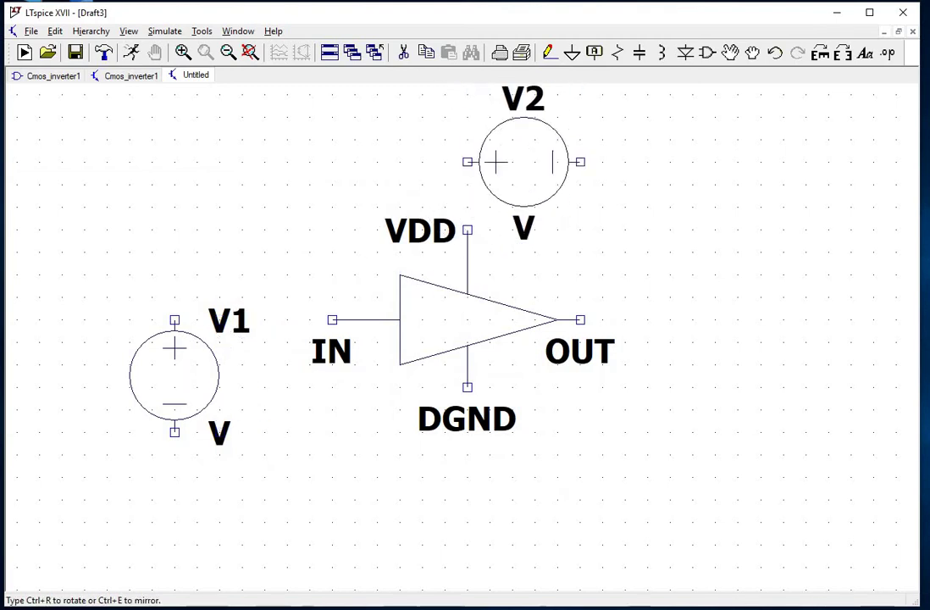
pyautogui.click(524, 139)
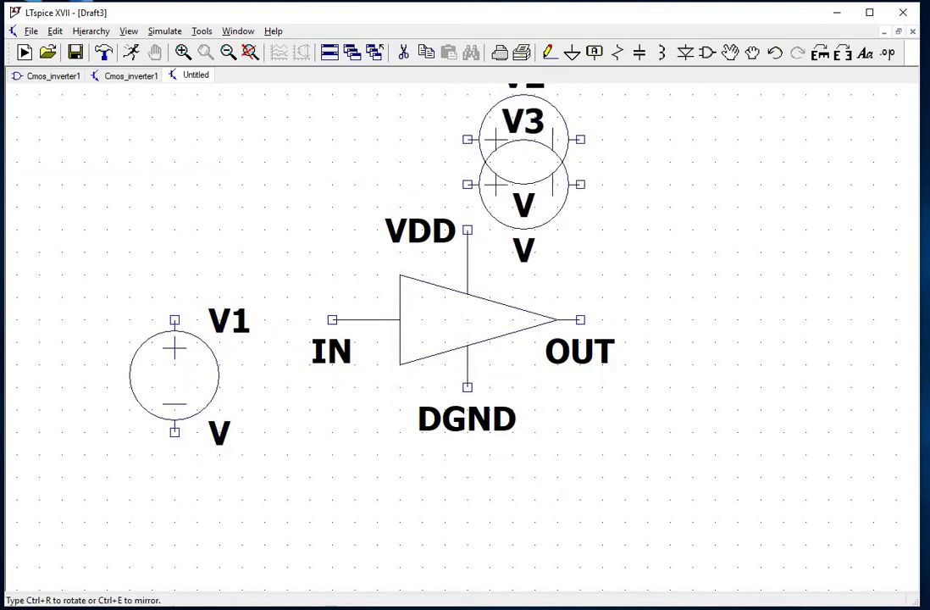
pyautogui.press('Escape')
# Wire V1's positive terminal to the IN pin and V2's positive terminal to the VDD pin.
pyautogui.press('F3')
pyautogui.scroll(-1, 339, 390)
pyautogui.click(302, 390)
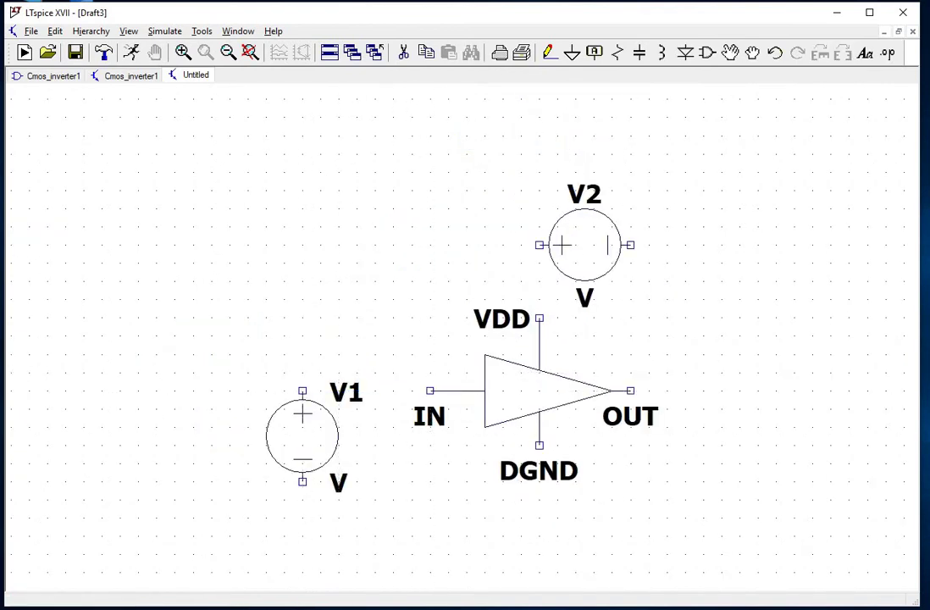
pyautogui.click(430, 391)
pyautogui.click(539, 245)
pyautogui.click(539, 318)
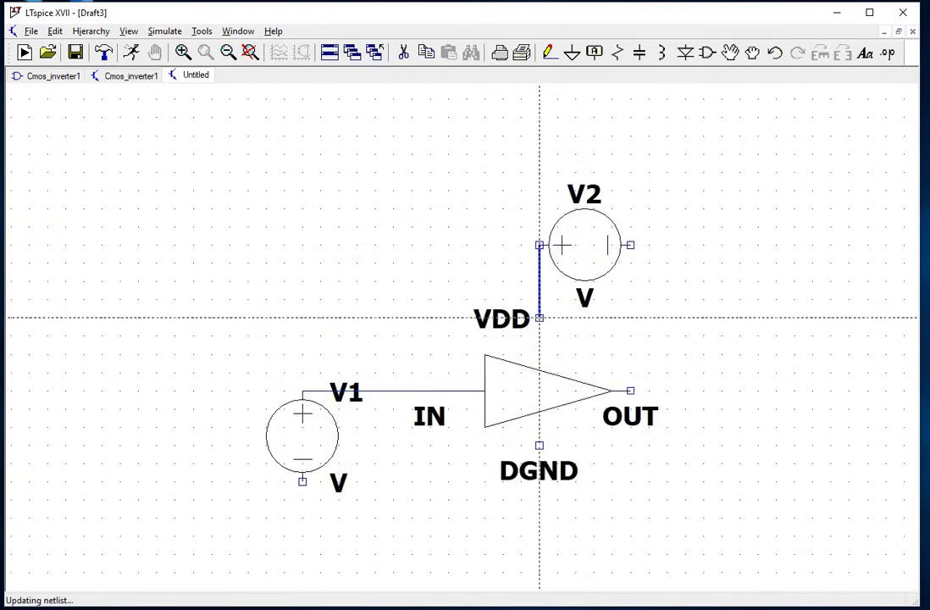
# Place ground symbols below V1, below the DGND pin and beside V2's negative terminal.
pyautogui.click(572, 53)
pyautogui.click(302, 570)
pyautogui.click(540, 570)
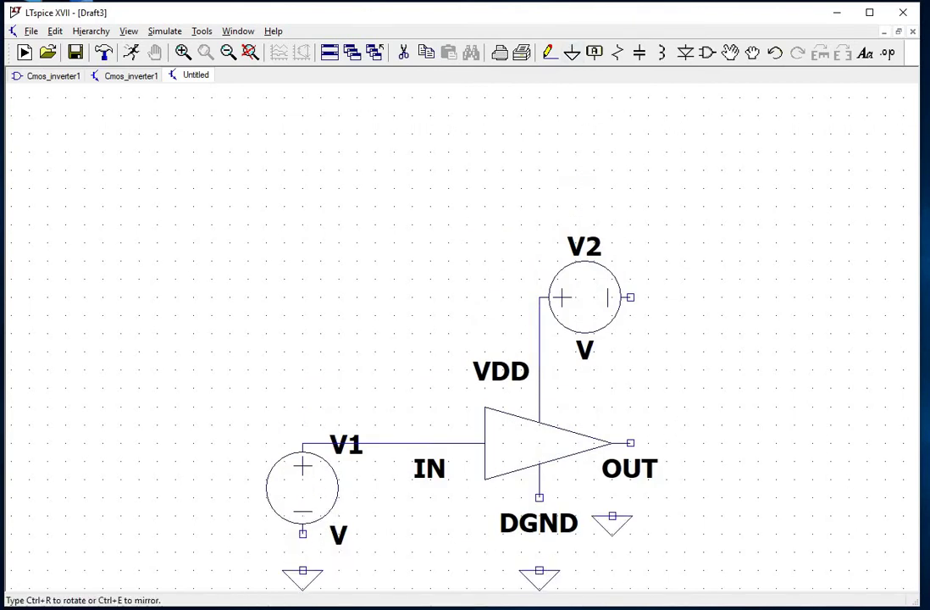
pyautogui.click(703, 298)
pyautogui.press('Escape')
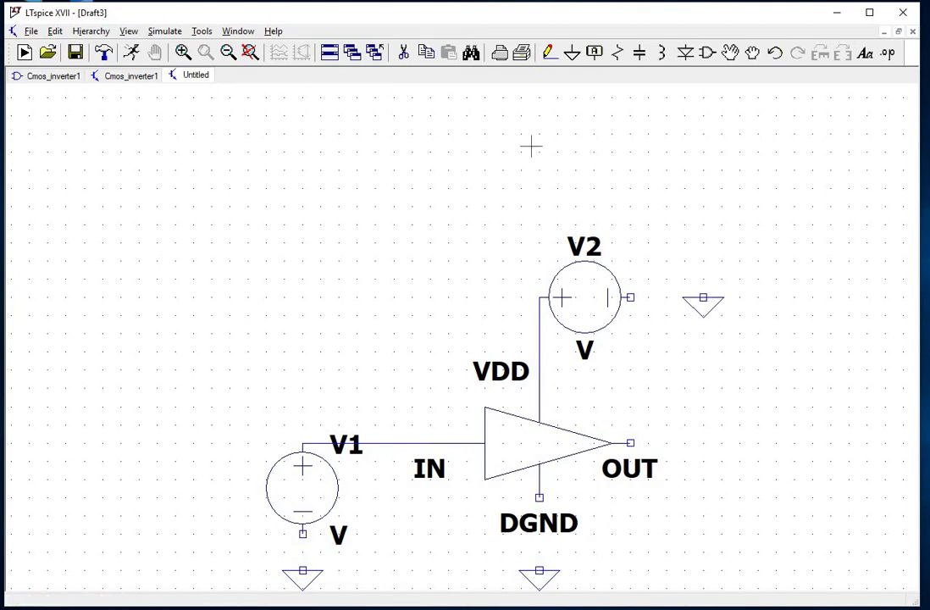
# Wire V1's negative terminal and the DGND pin down to the ground symbols below them.
pyautogui.click(549, 54)
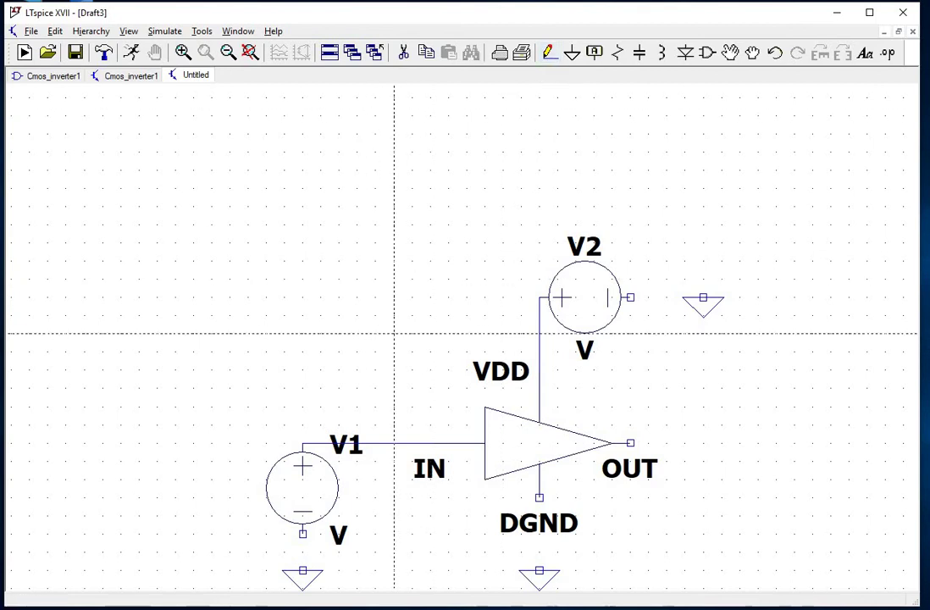
pyautogui.click(303, 533)
pyautogui.click(303, 570)
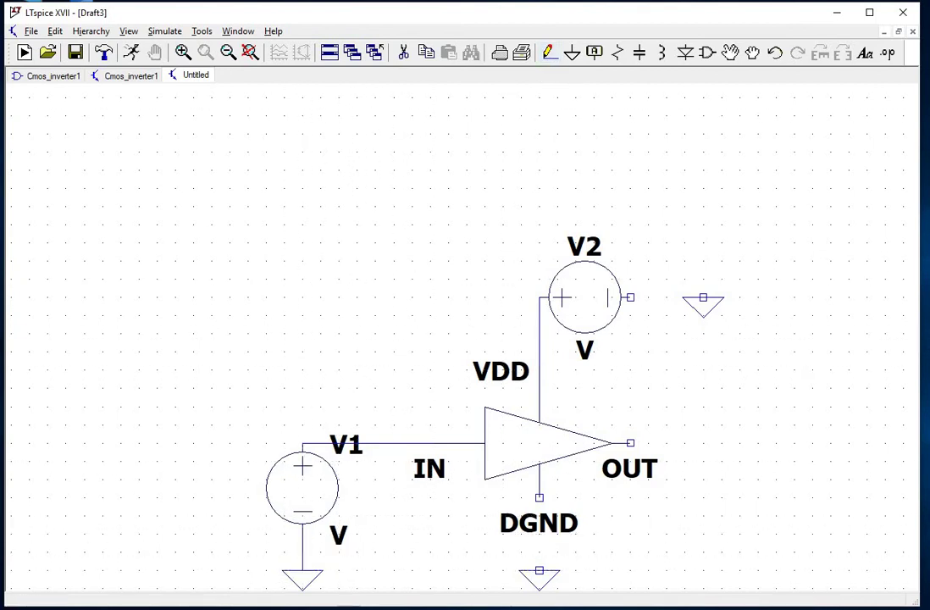
pyautogui.click(540, 498)
pyautogui.click(540, 571)
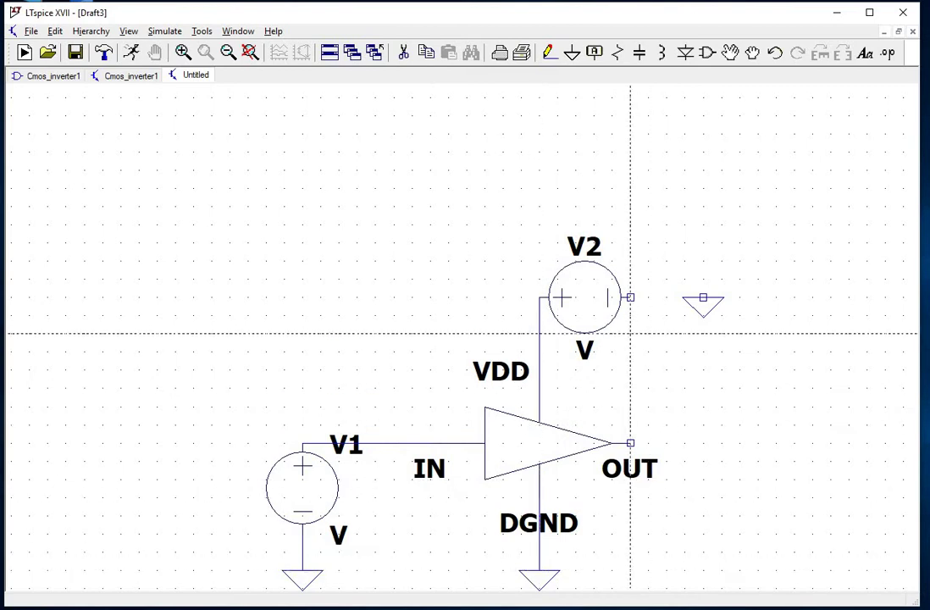
# Wire V2's negative terminal to its ground and extend a short horizontal output wire from the OUT pin.
pyautogui.click(630, 297)
pyautogui.click(704, 297)
pyautogui.click(630, 442)
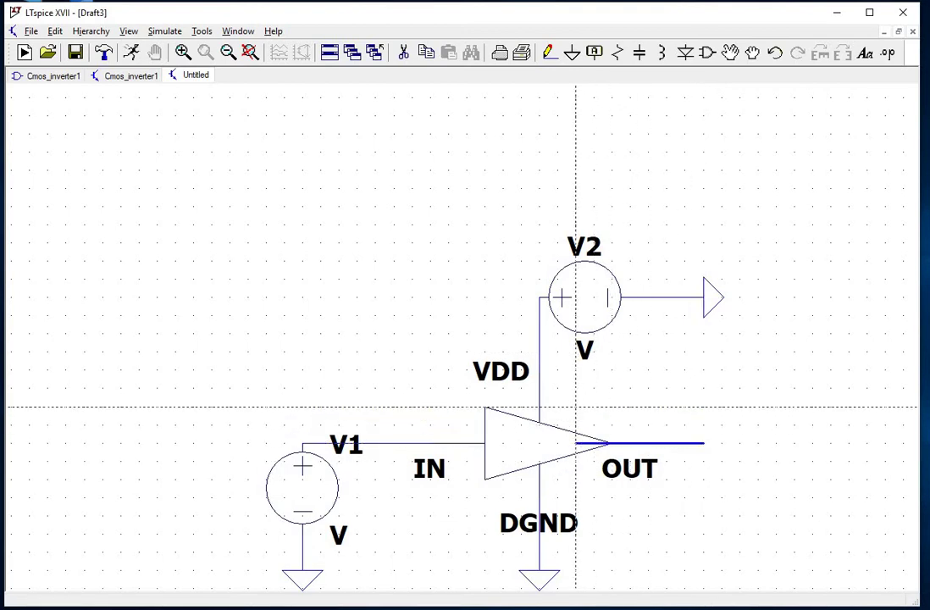
pyautogui.press('Escape')
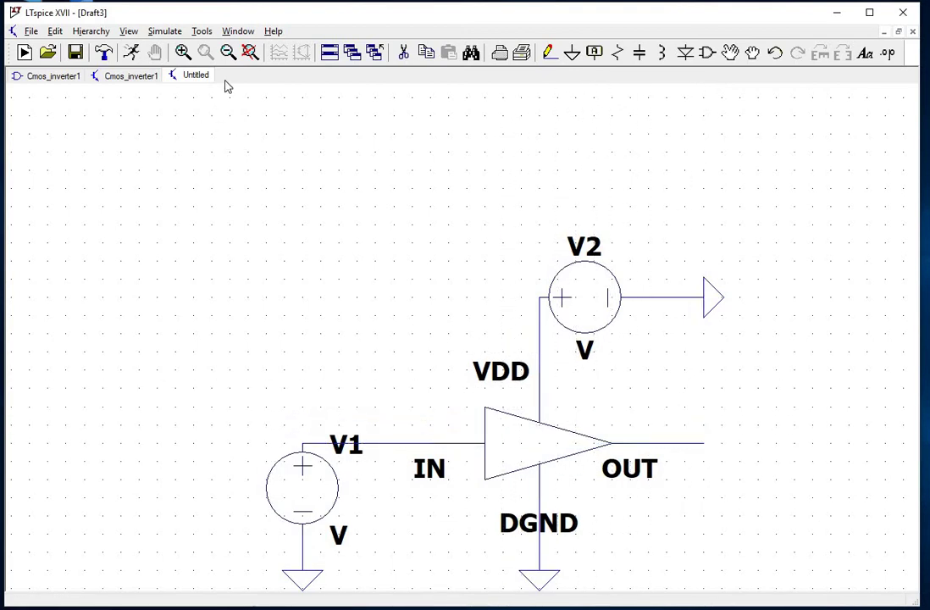
# Set voltage source V2's DC value to 1 V and rename the source VDD.
pyautogui.click(250, 53)
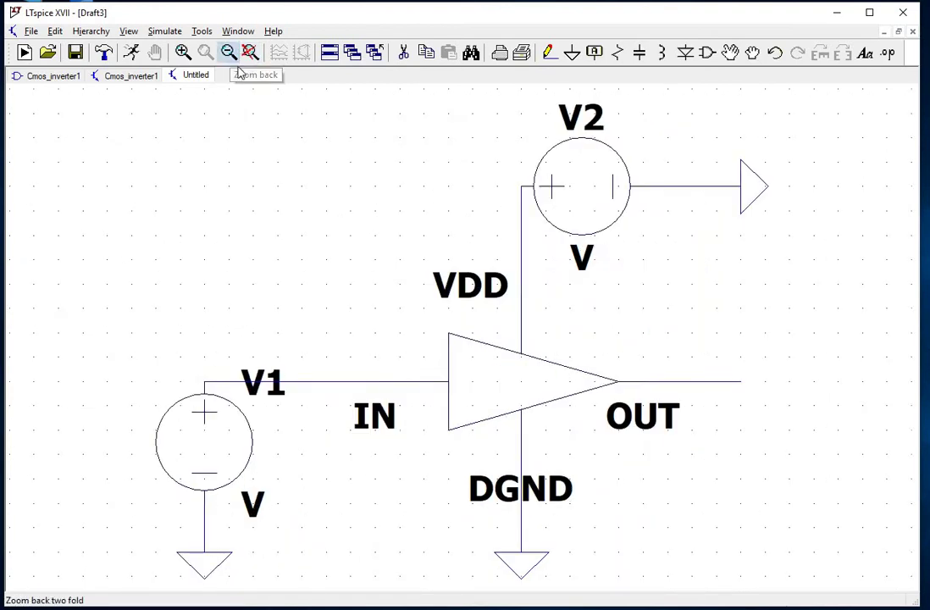
pyautogui.click(230, 54)
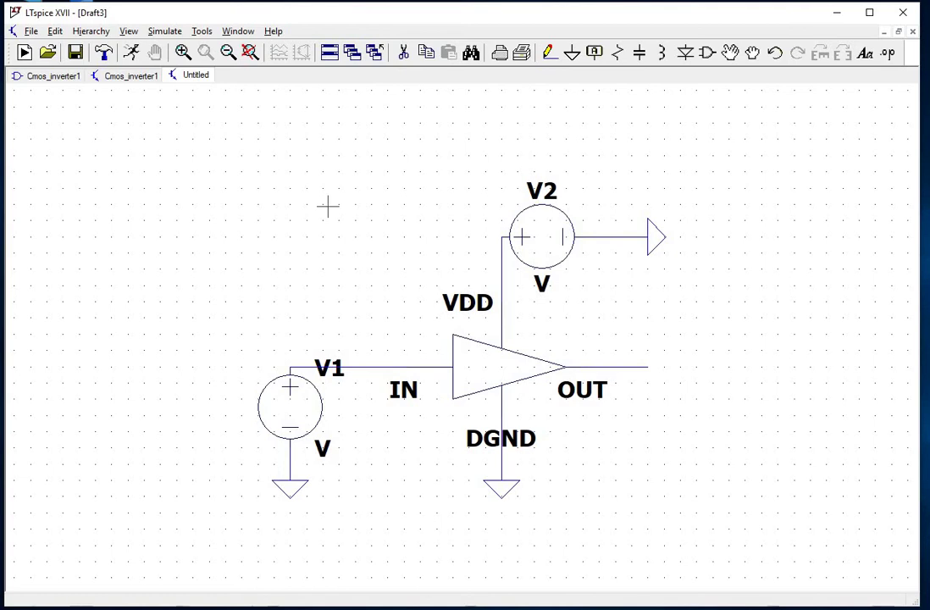
pyautogui.rightClick(546, 236)
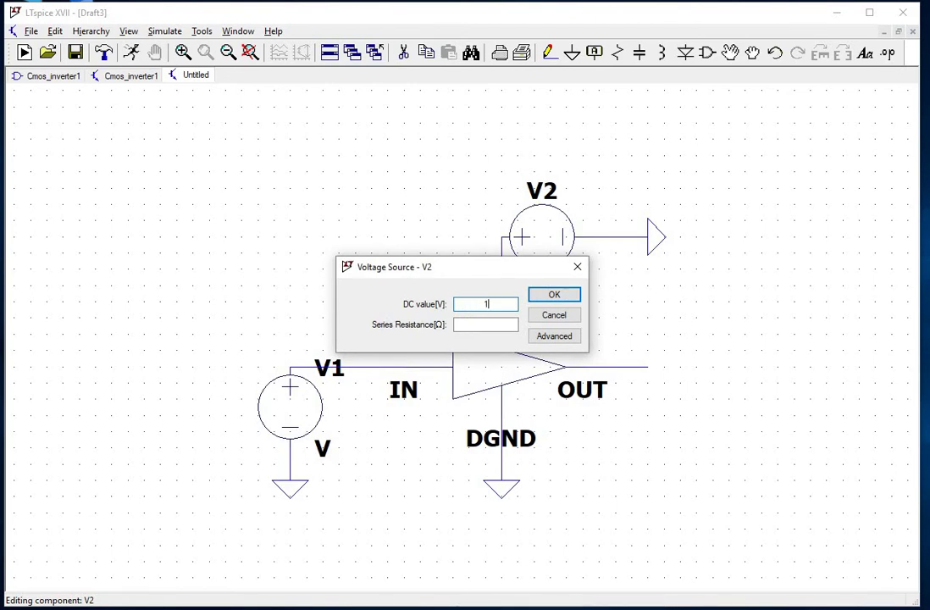
pyautogui.write('1')
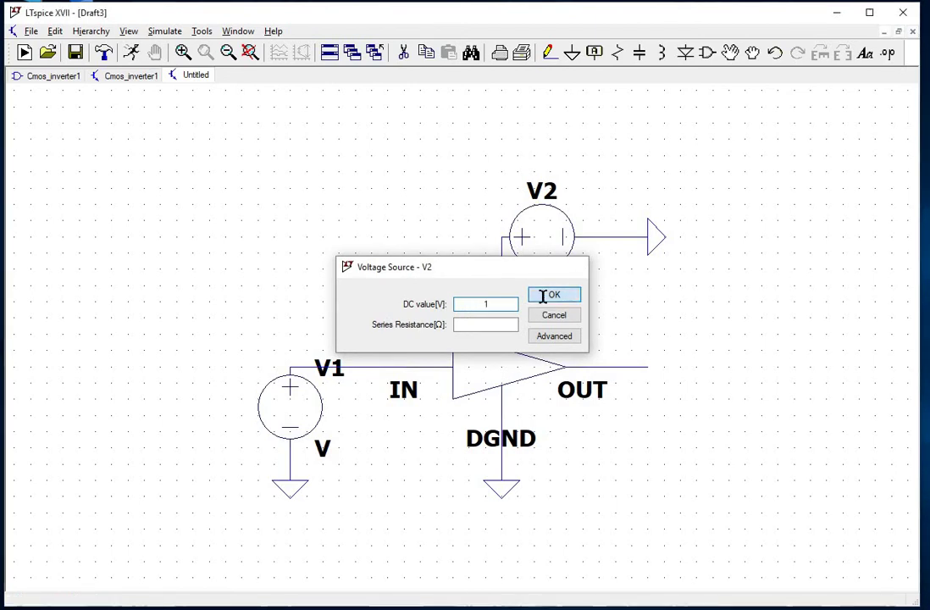
pyautogui.click(551, 295)
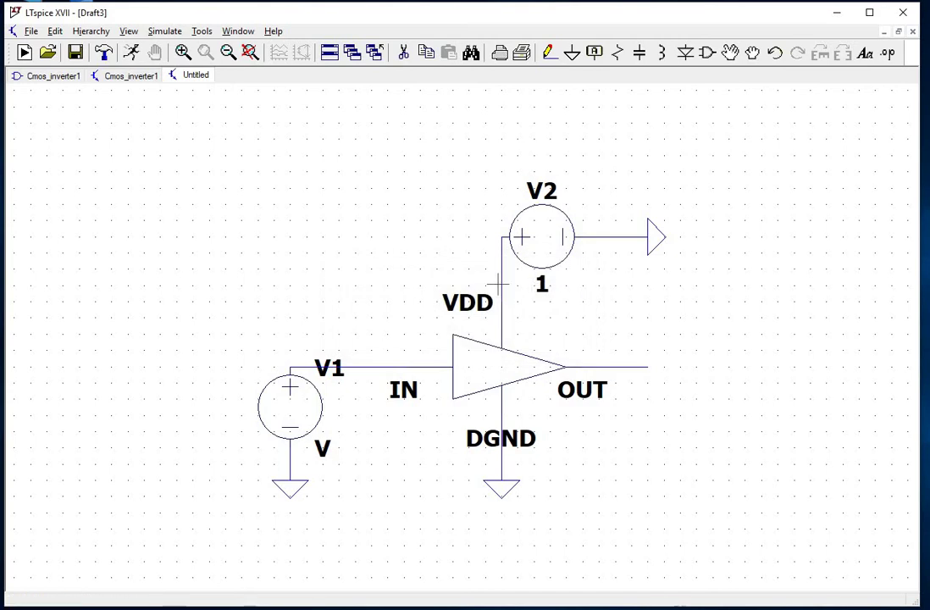
pyautogui.rightClick(546, 191)
pyautogui.write('VDD')
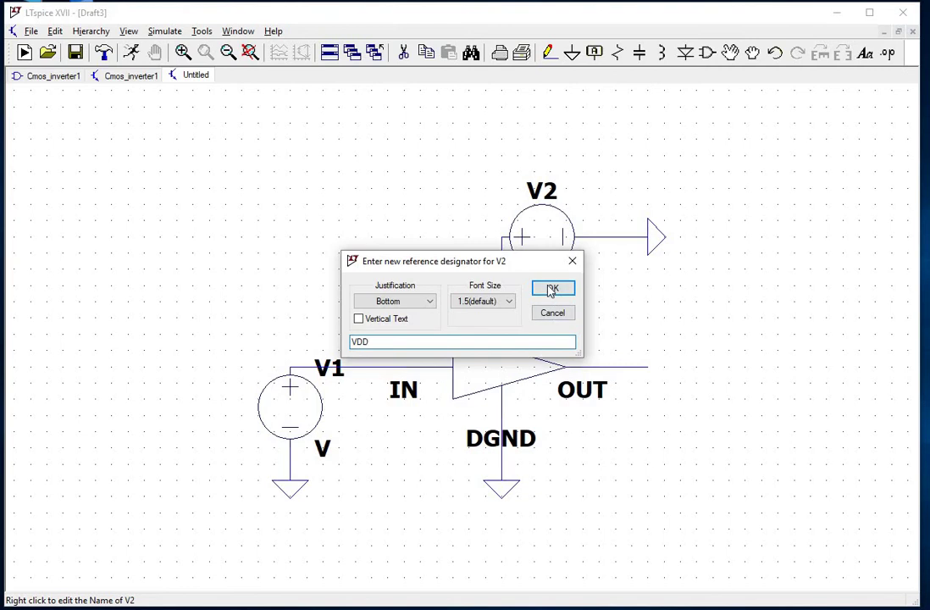
pyautogui.click(551, 290)
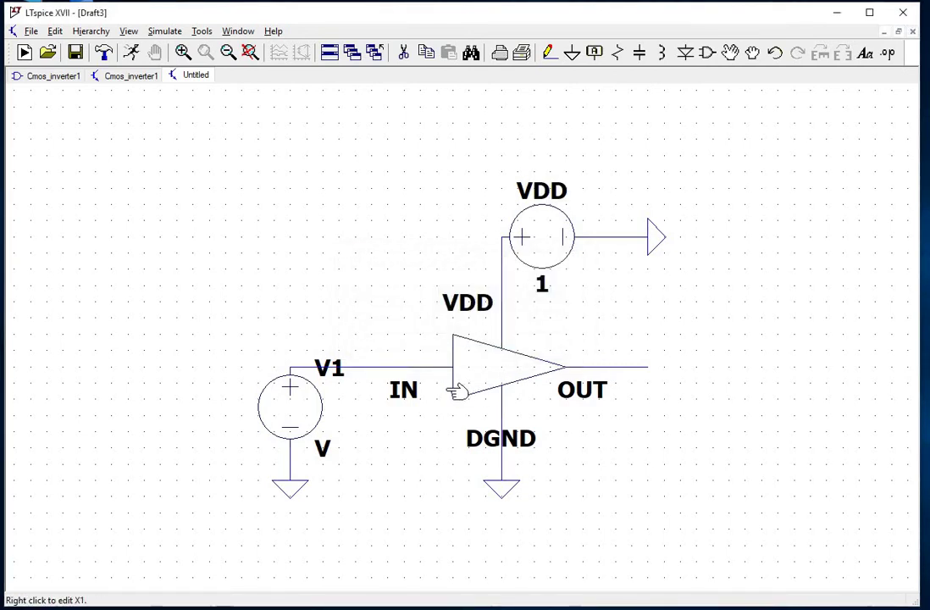
# Define voltage source V1 as a PULSE with initial 0 V, on 1 V, delay 2n, rise time 10p and fall time 10p.
pyautogui.rightClick(295, 405)
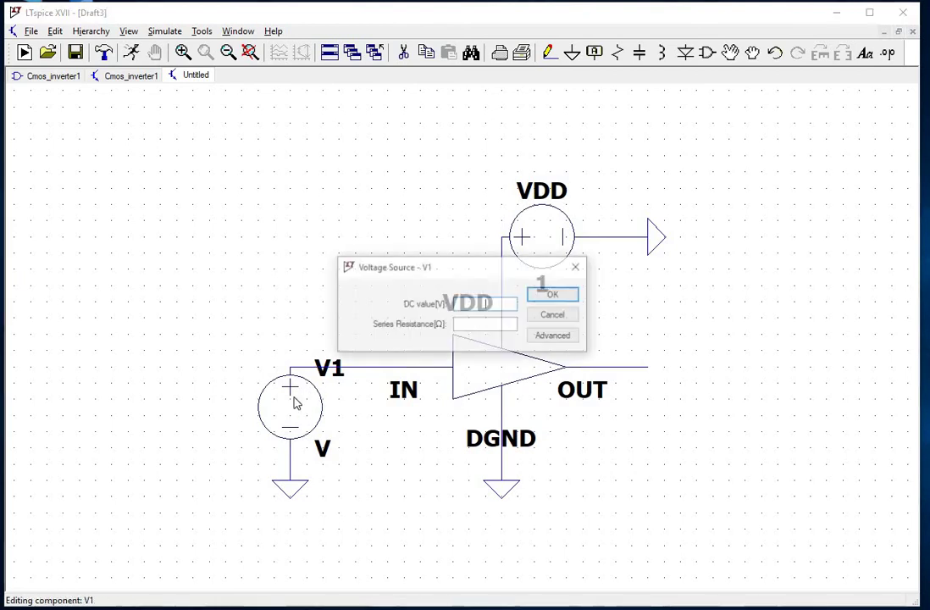
pyautogui.click(551, 337)
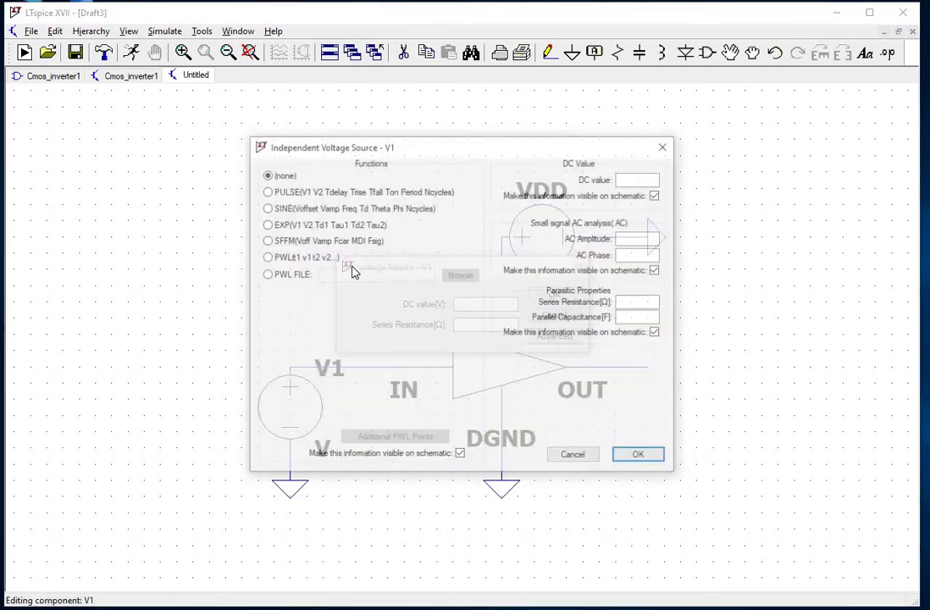
pyautogui.click(266, 190)
pyautogui.click(414, 308)
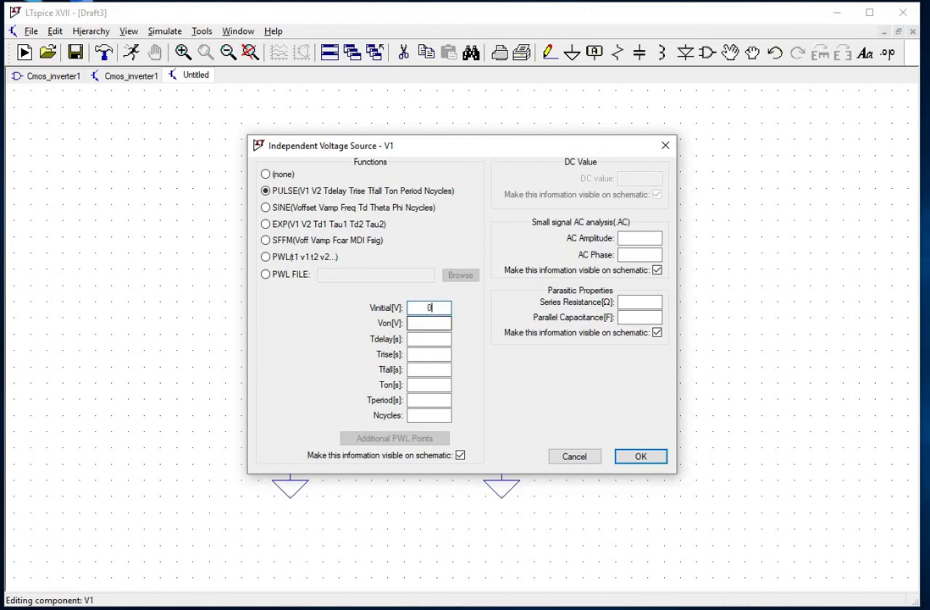
pyautogui.click(429, 322)
pyautogui.click(430, 339)
pyautogui.write('2n')
pyautogui.click(430, 356)
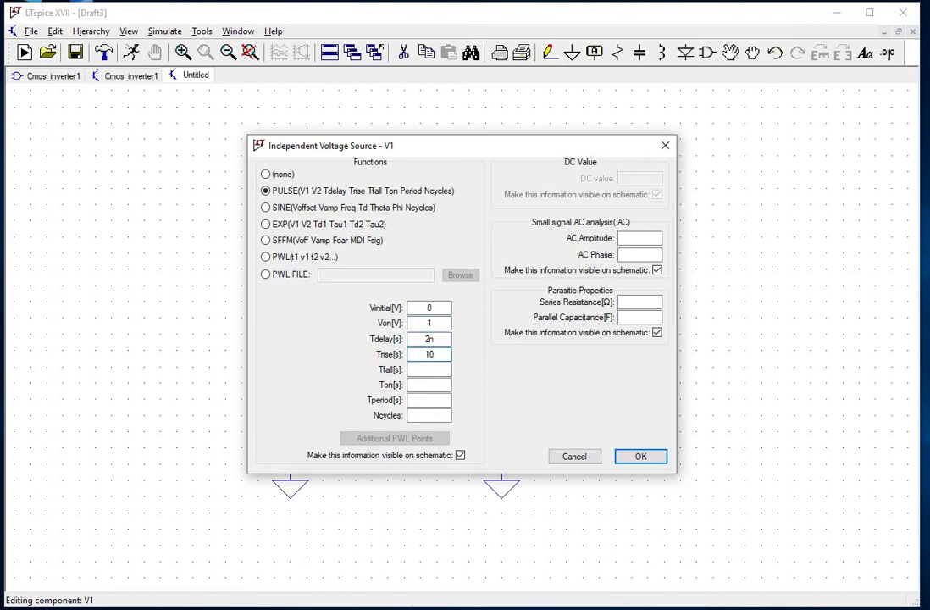
pyautogui.click(433, 369)
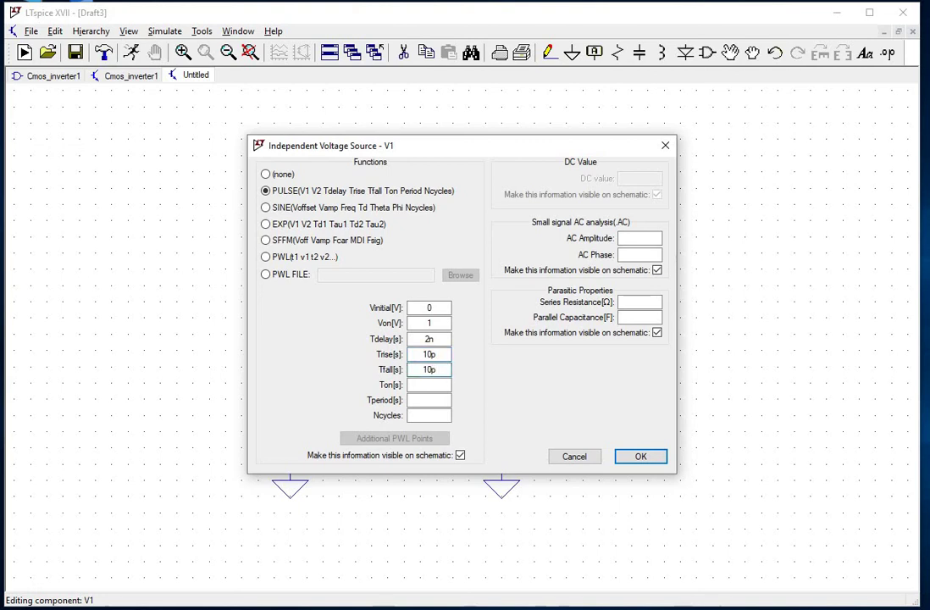
pyautogui.click(645, 456)
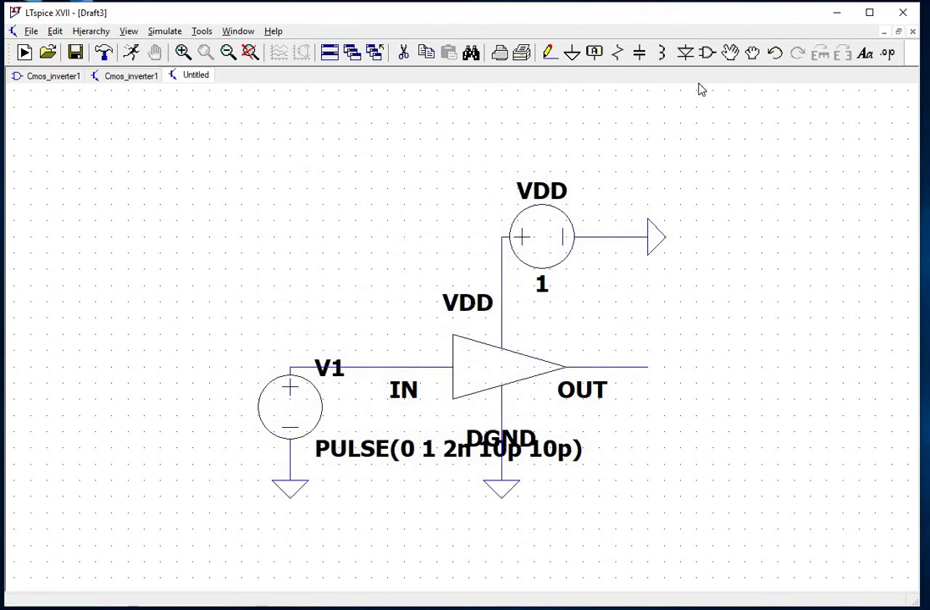
# Move V1's PULSE text to the left of the source, clear of the DGND label, and fit the whole circuit in view.
pyautogui.click(384, 442)
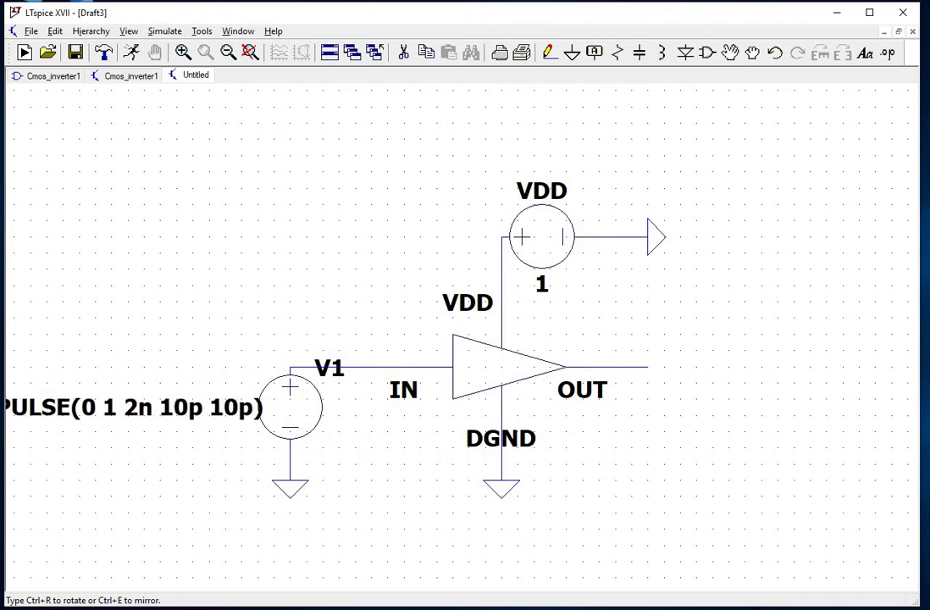
pyautogui.click(56, 409)
pyautogui.press('Escape')
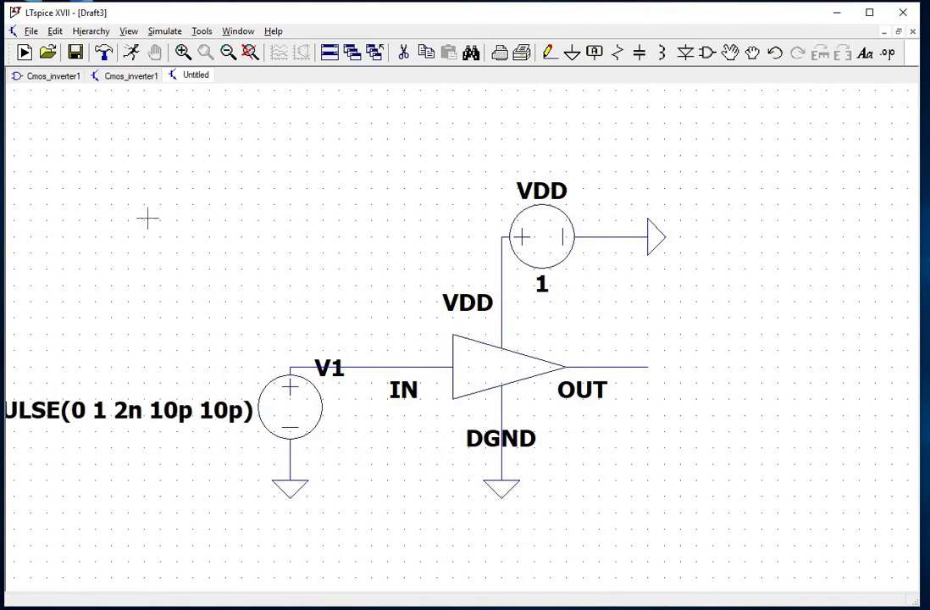
pyautogui.click(250, 54)
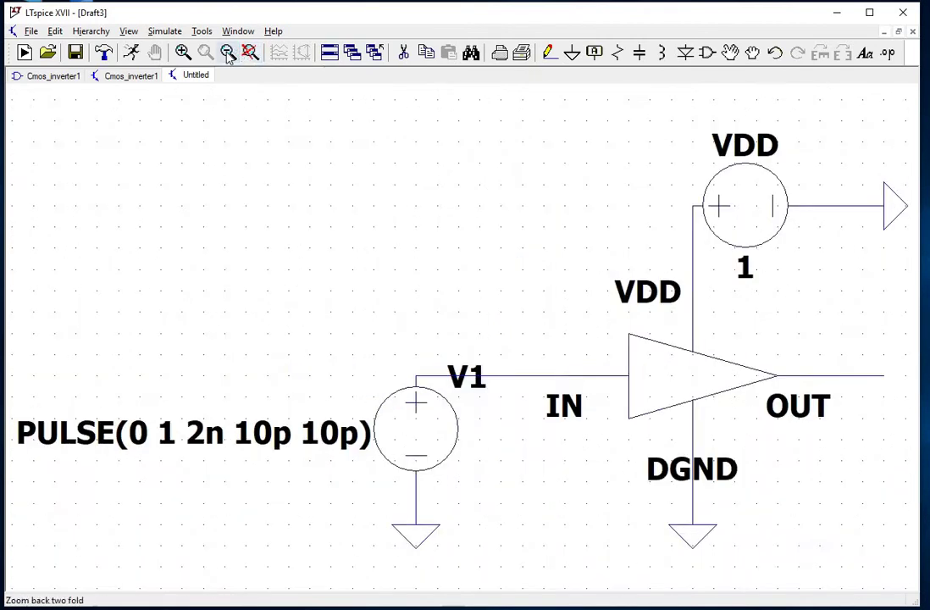
pyautogui.click(228, 53)
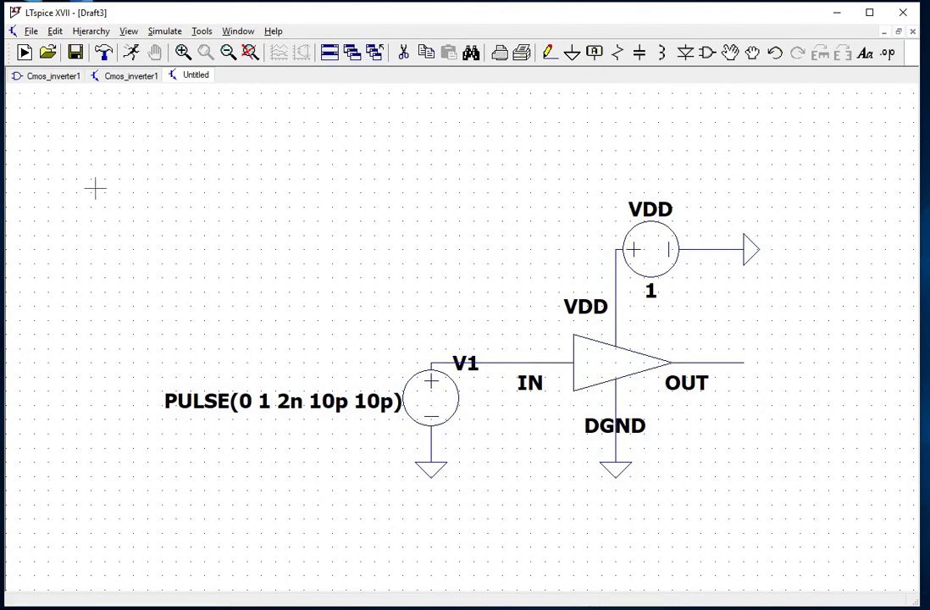
# Begin a DC sweep simulation command with V1 as the first source and a linear sweep type.
pyautogui.click(51, 31)
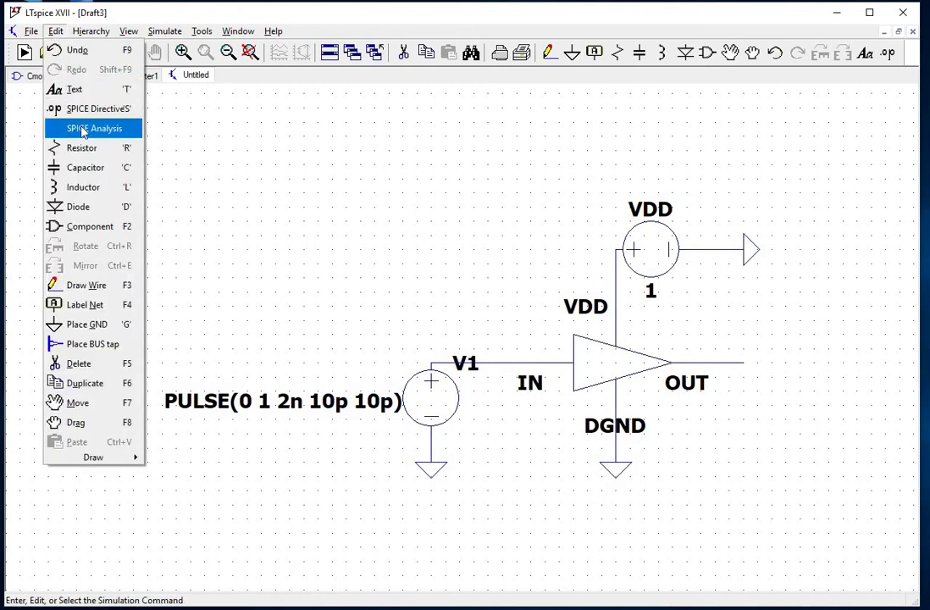
pyautogui.click(82, 129)
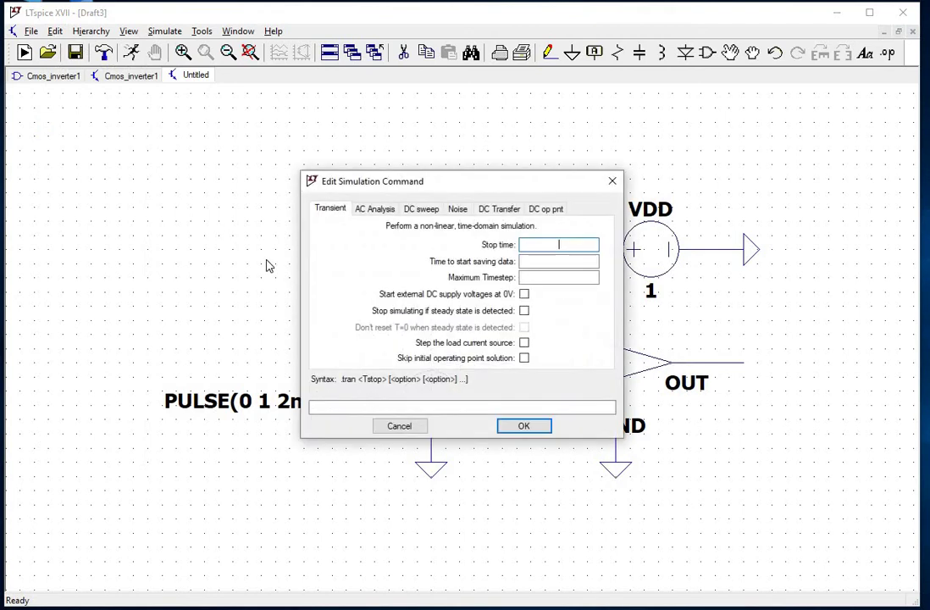
pyautogui.click(423, 210)
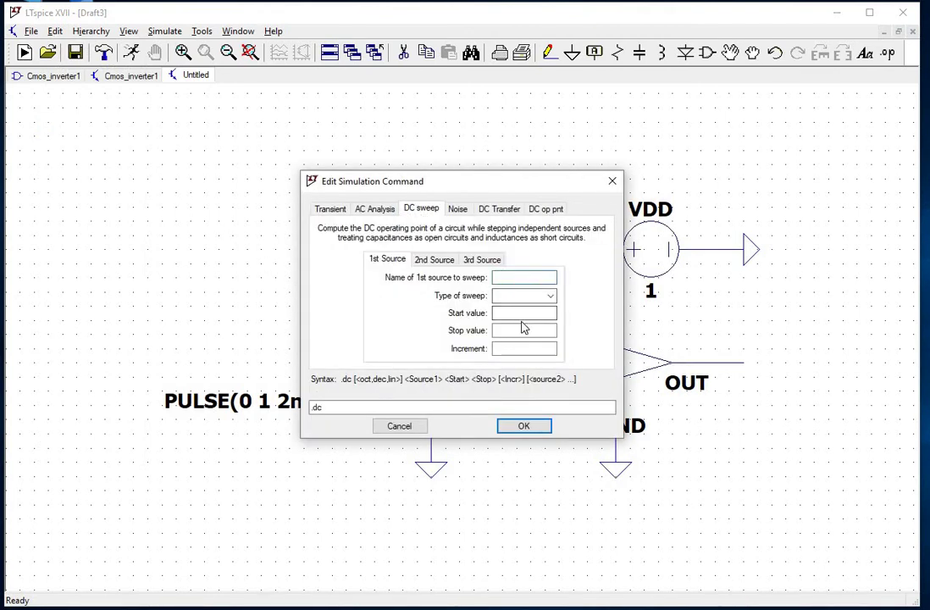
pyautogui.write('V1')
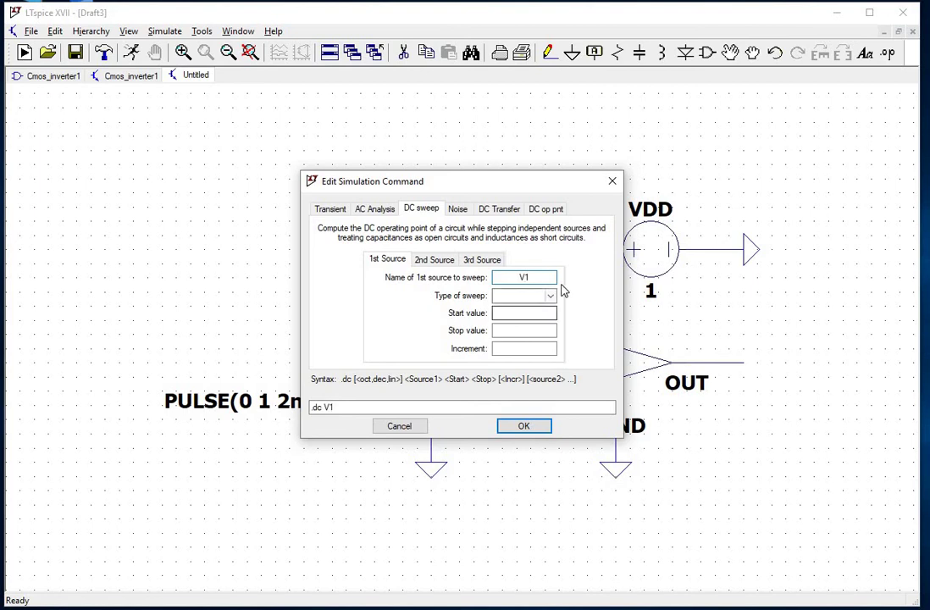
pyautogui.click(525, 296)
pyautogui.click(520, 311)
# Set the sweep's start value to 0, stop value to 1 and increment to 1m, and place the directive below the circuit.
pyautogui.press('Tab')
pyautogui.write('0')
pyautogui.press('Tab')
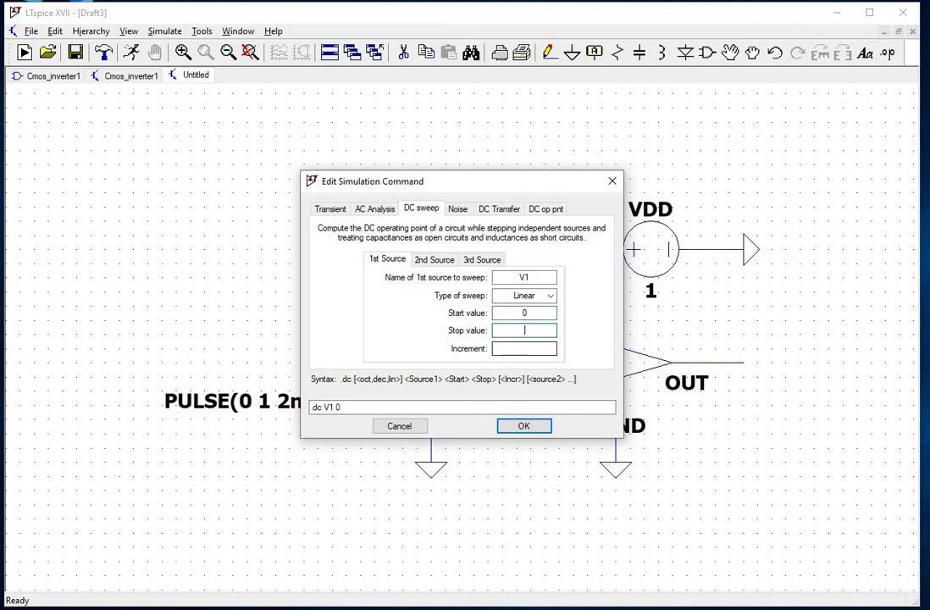
pyautogui.press('Tab')
pyautogui.write('1m')
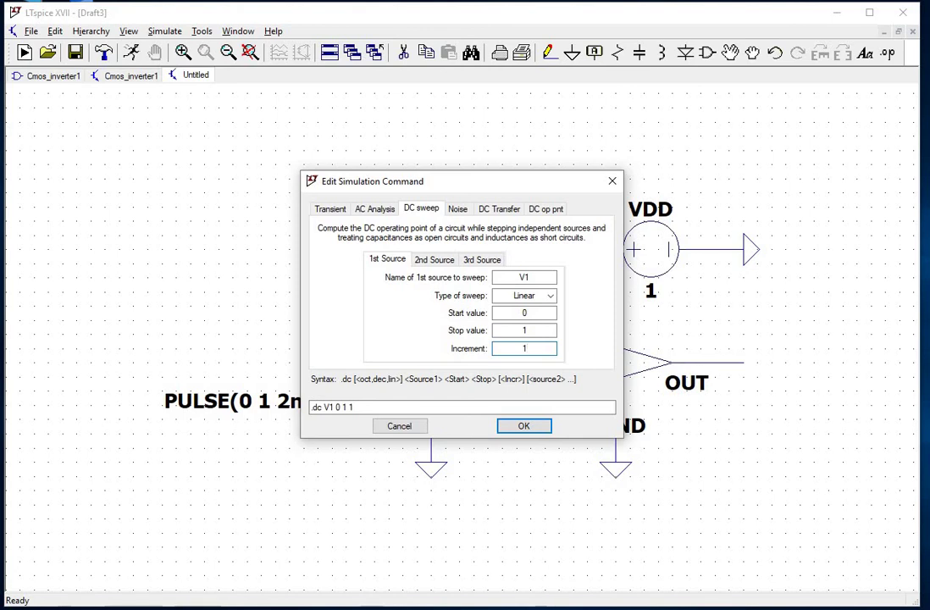
pyautogui.click(515, 426)
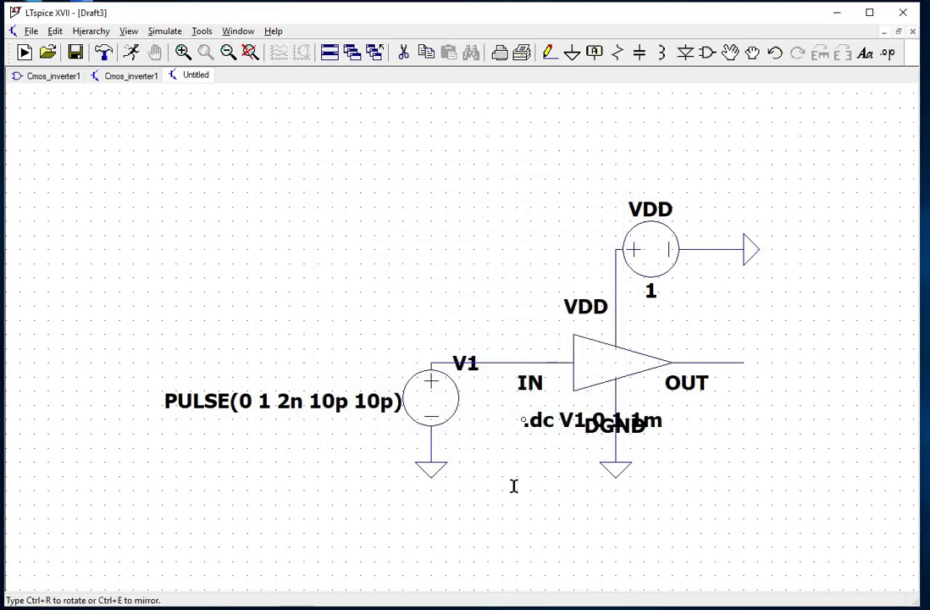
pyautogui.click(530, 510)
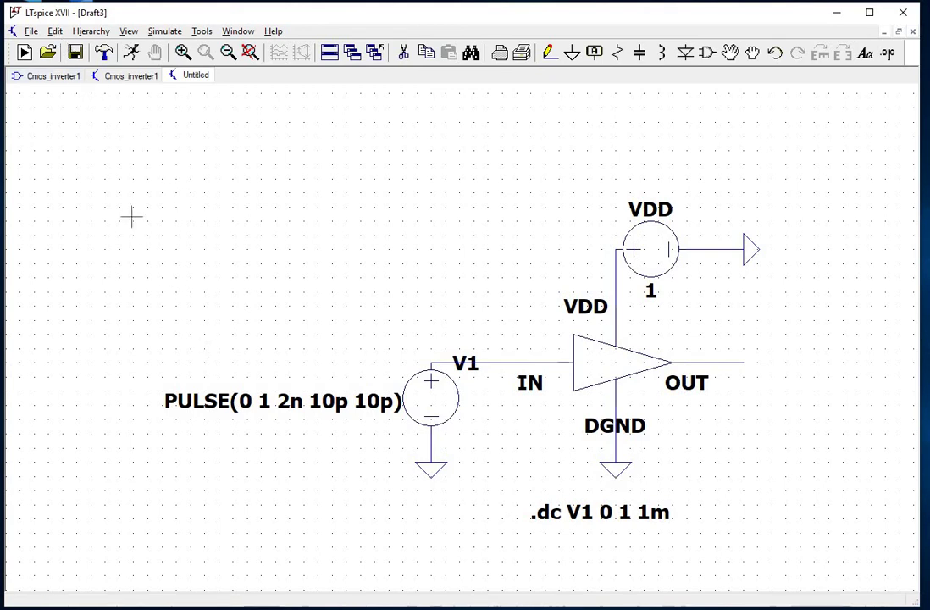
# Add the SPICE directive ".include BSIM4_model.txt" beneath the .dc command.
pyautogui.click(56, 32)
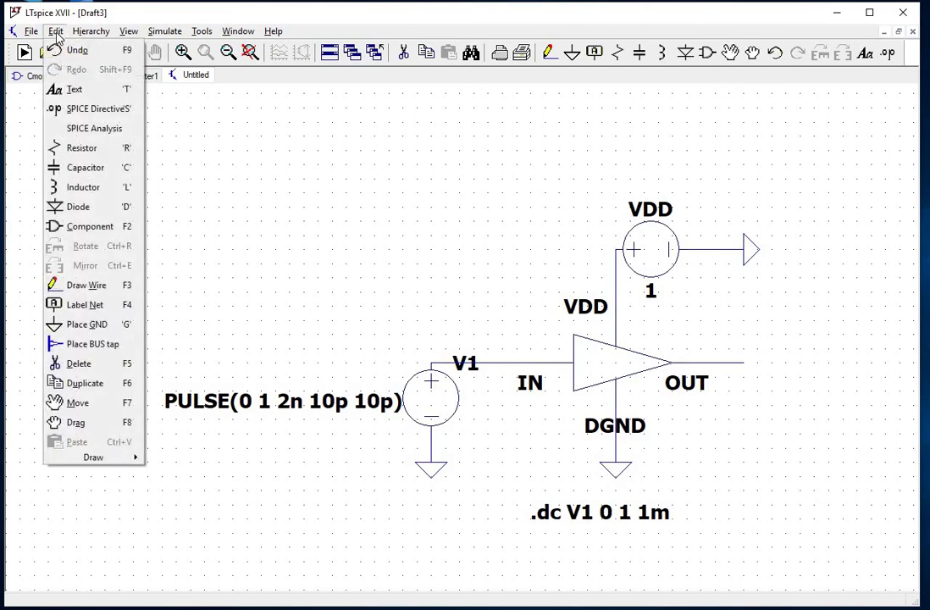
pyautogui.click(97, 109)
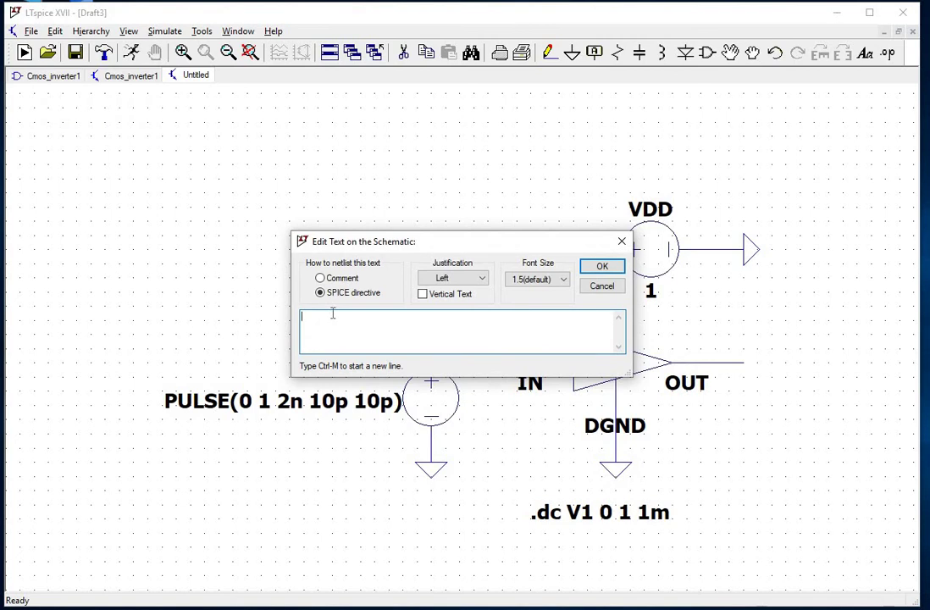
pyautogui.write('.include BSIM4_model.txt')
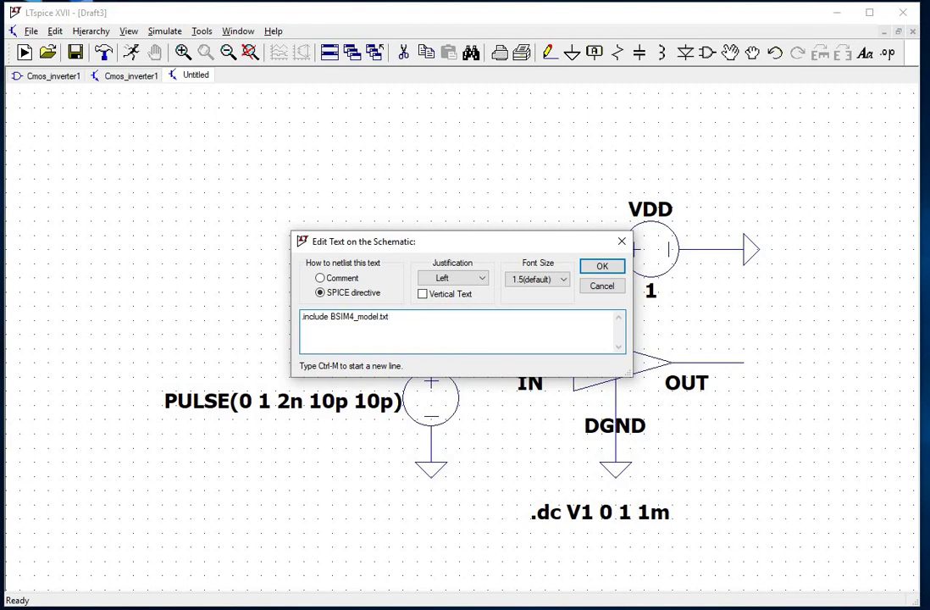
pyautogui.click(588, 270)
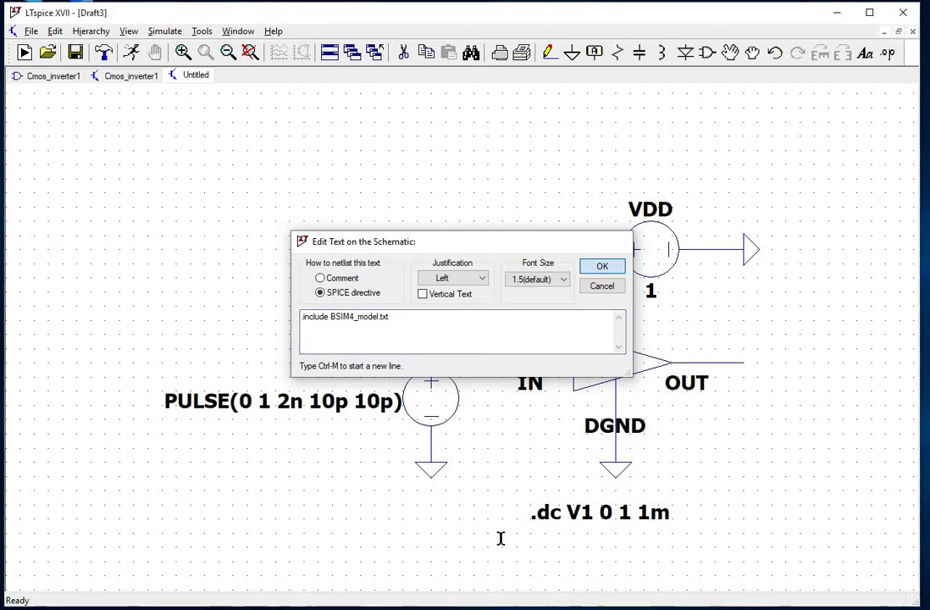
pyautogui.click(498, 541)
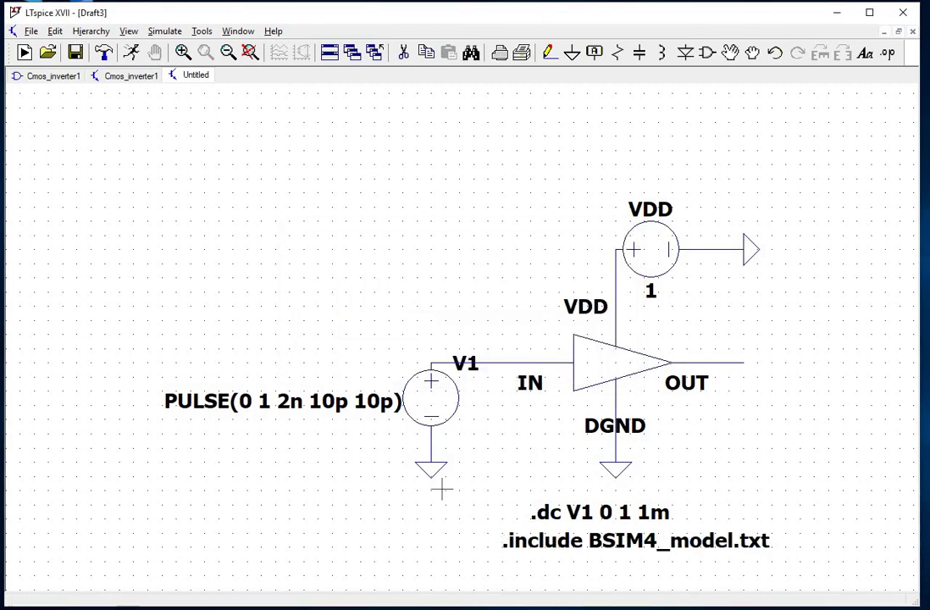
# Save the schematic as Cmos_inverter_DC in the Circuits folder.
pyautogui.click(32, 34)
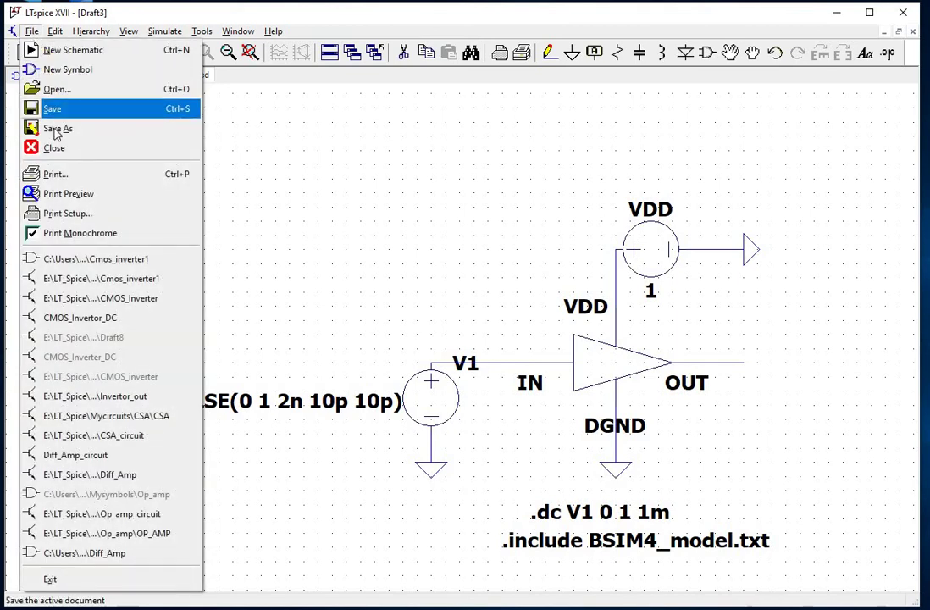
pyautogui.click(55, 127)
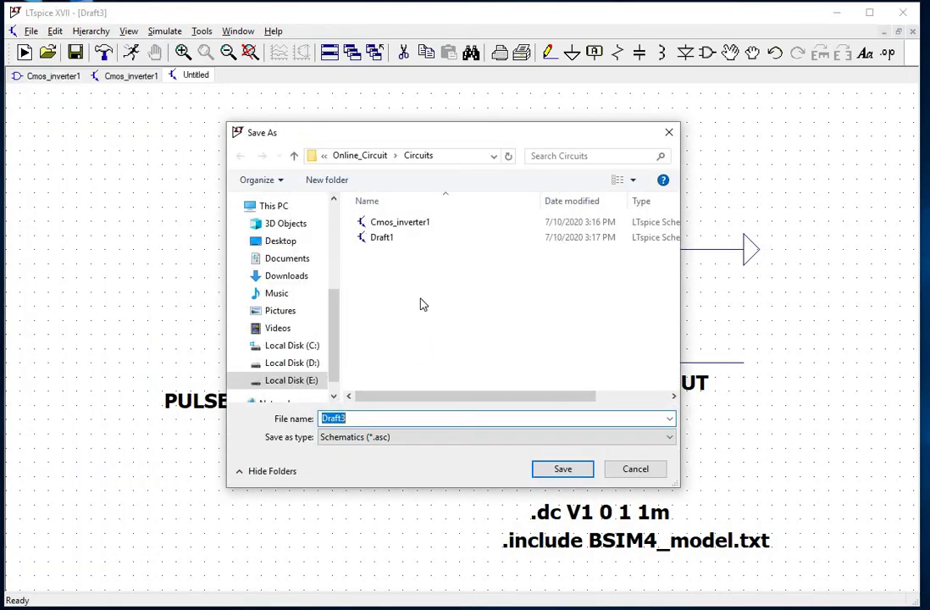
pyautogui.click(368, 418)
pyautogui.doubleClick(322, 421)
pyautogui.write('Cmos_inve')
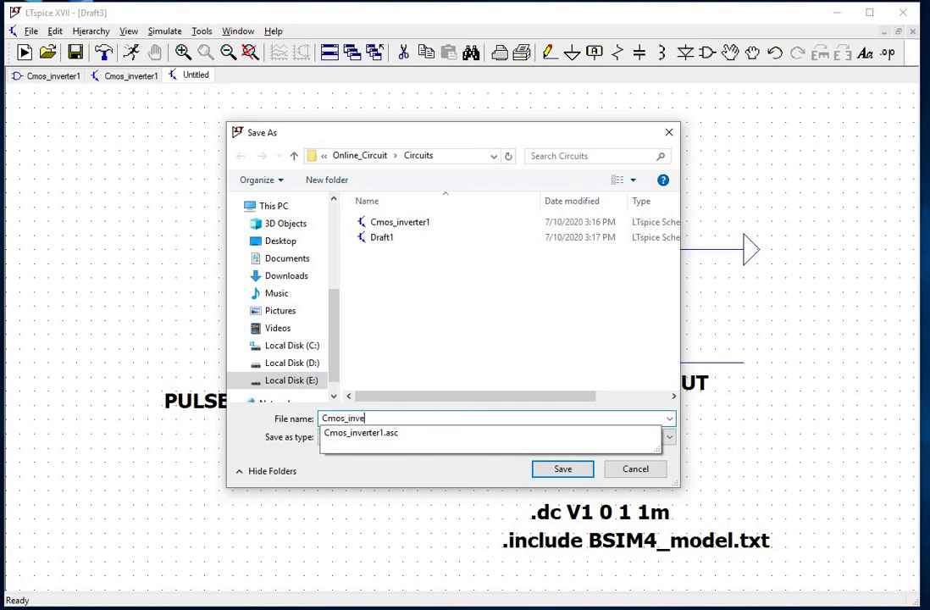
pyautogui.write('rter_DC')
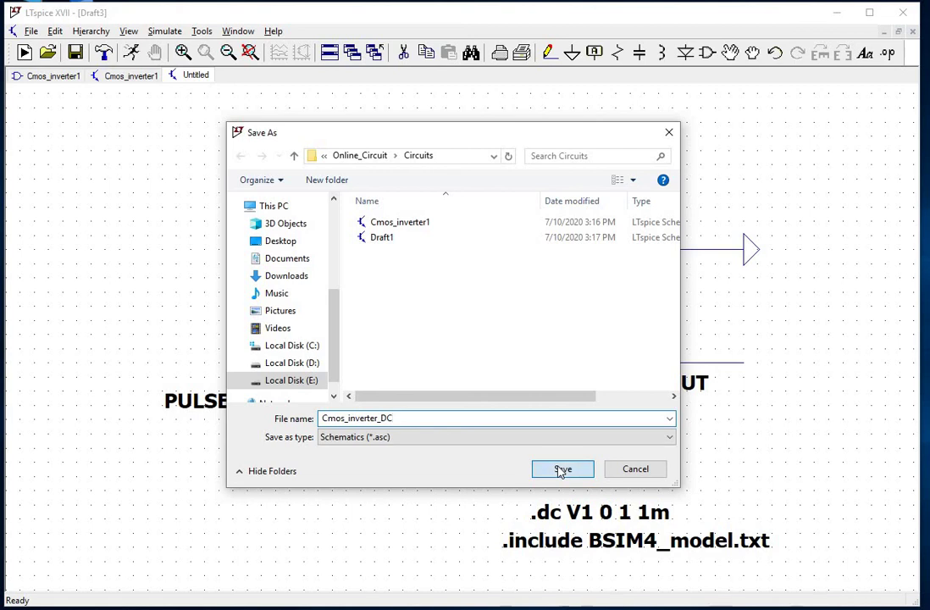
pyautogui.click(561, 470)
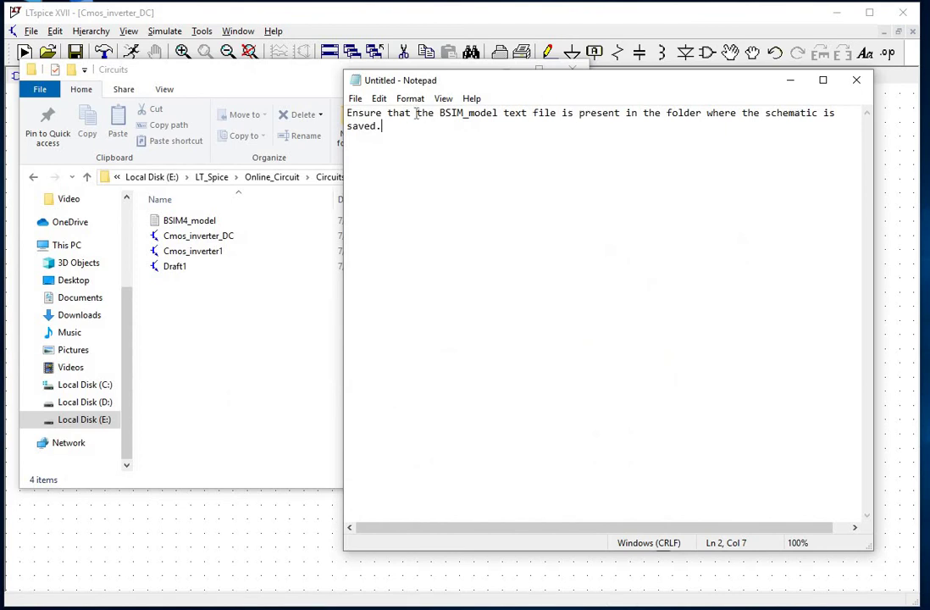
pyautogui.moveTo(347, 113); pyautogui.dragTo(385, 129)
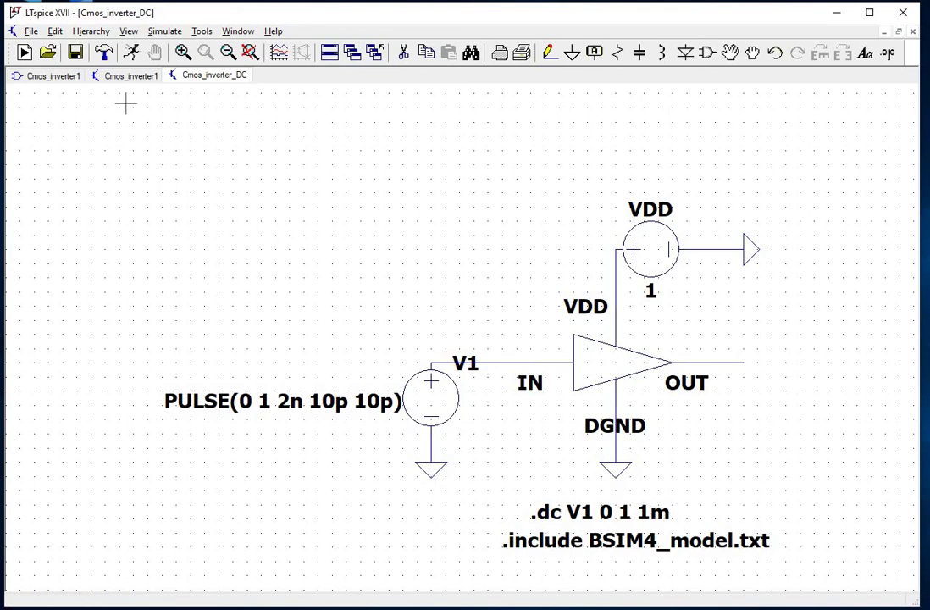
# Run the DC sweep simulation and plot the voltages of the inverter's input and output wires.
pyautogui.click(132, 54)
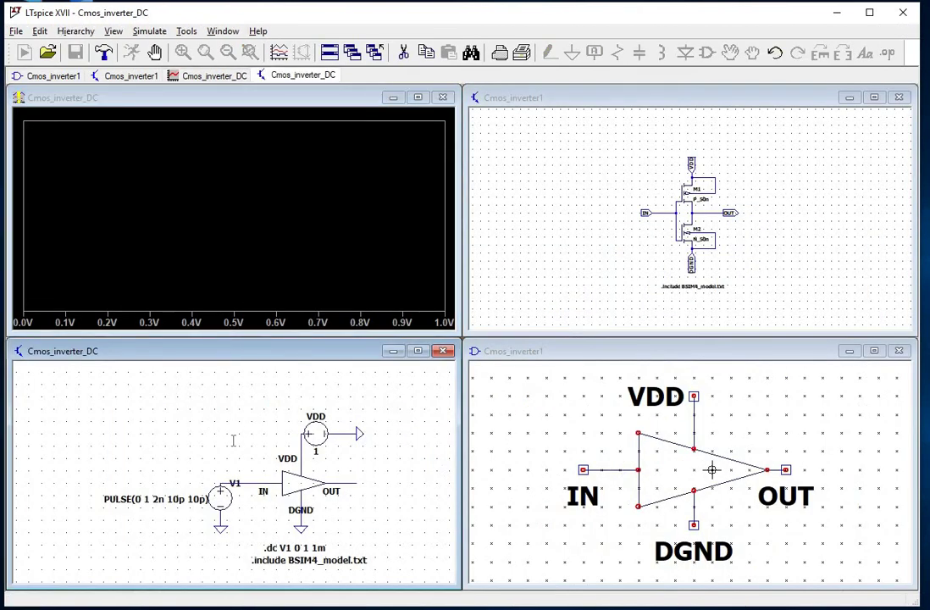
pyautogui.click(246, 483)
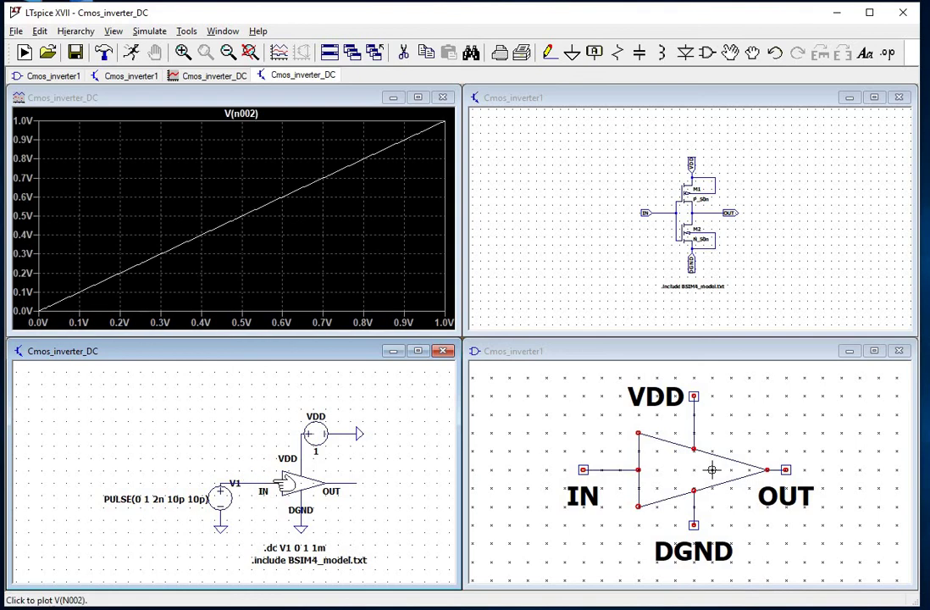
pyautogui.click(358, 480)
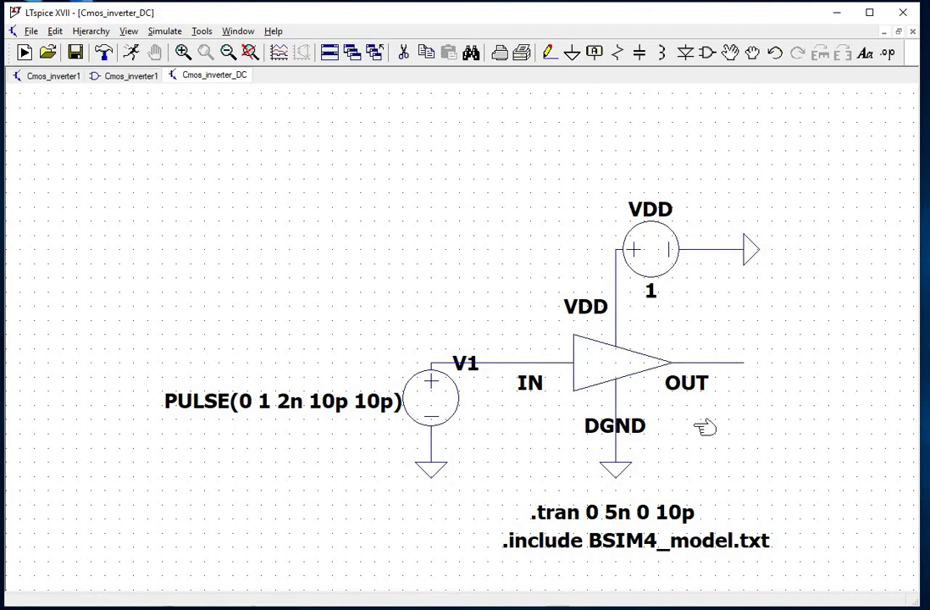
# Place a capacitor just below the end of the output wire and a ground symbol beneath it.
pyautogui.click(639, 53)
pyautogui.click(729, 392)
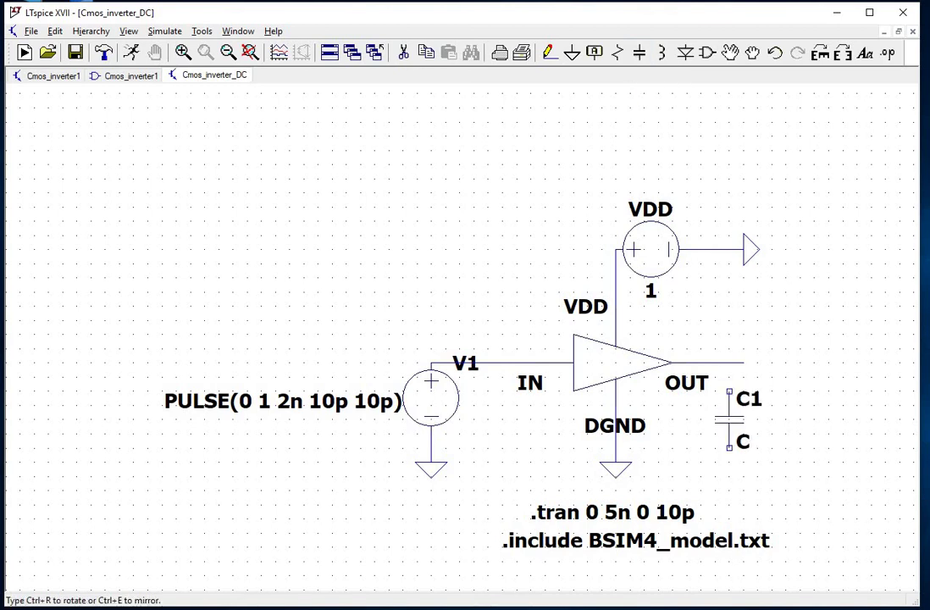
pyautogui.press('Escape')
pyautogui.click(576, 58)
pyautogui.click(729, 475)
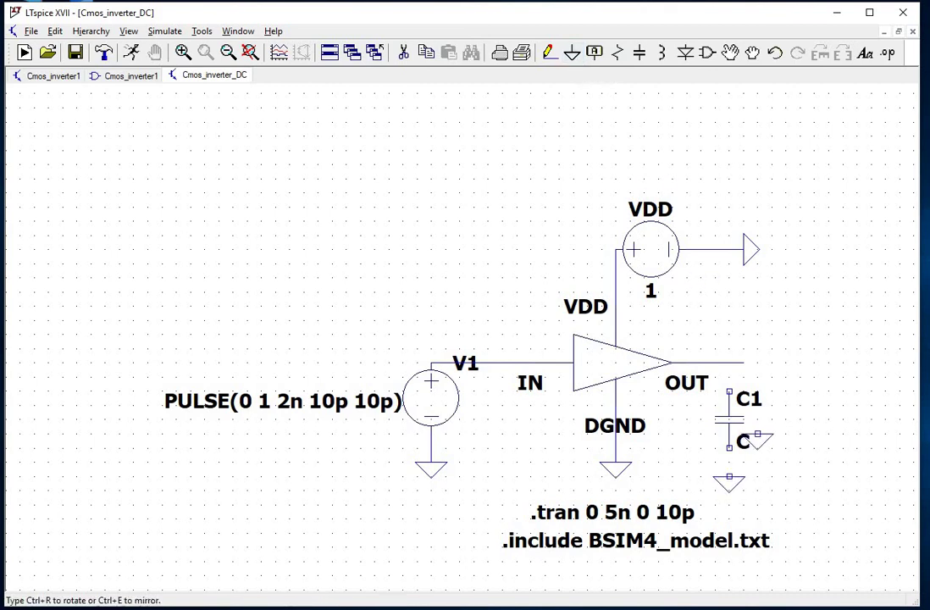
# Wire capacitor C1 between the inverter's output wire and the ground symbol below it, and set its capacitance to 200f.
pyautogui.click(549, 53)
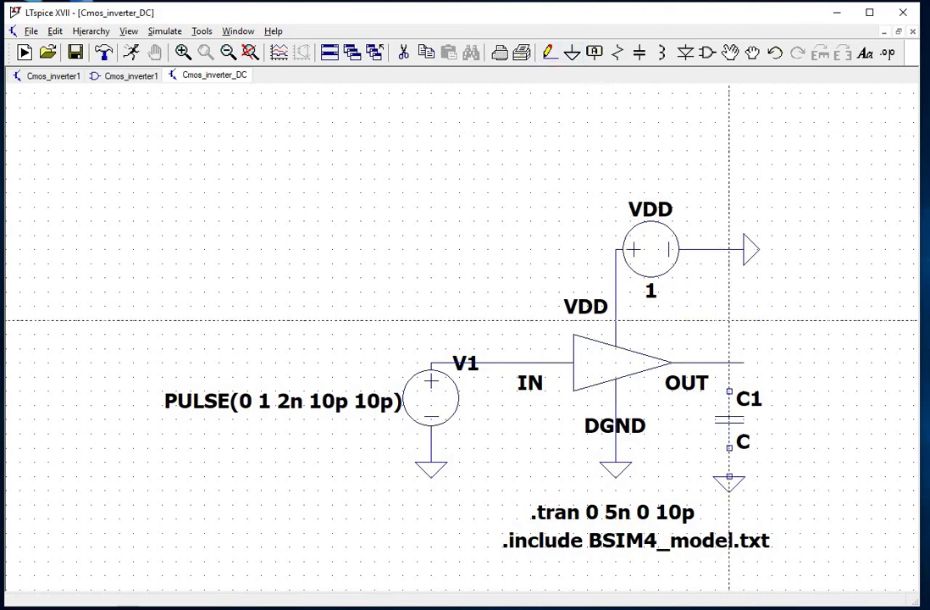
pyautogui.click(729, 362)
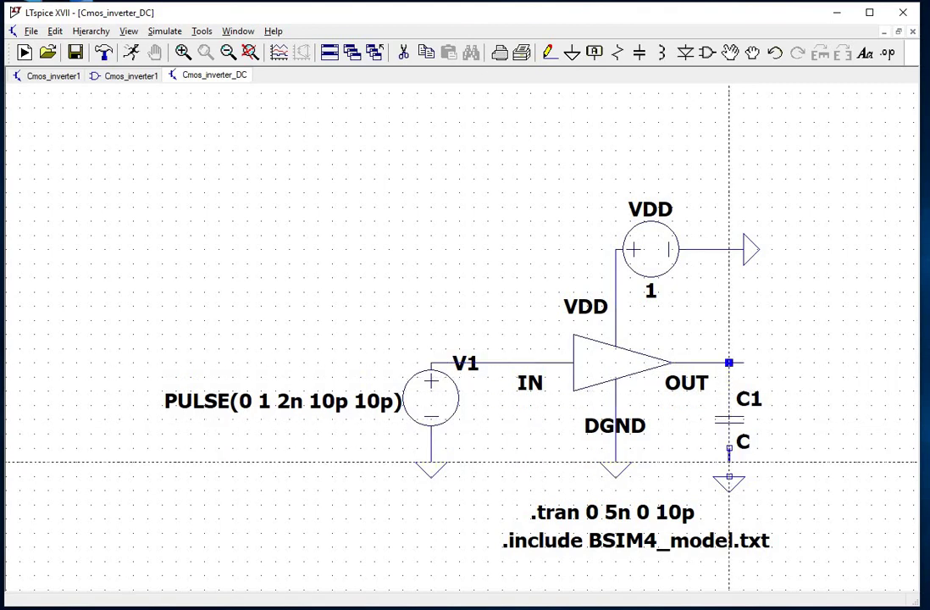
pyautogui.click(728, 477)
pyautogui.press('Escape')
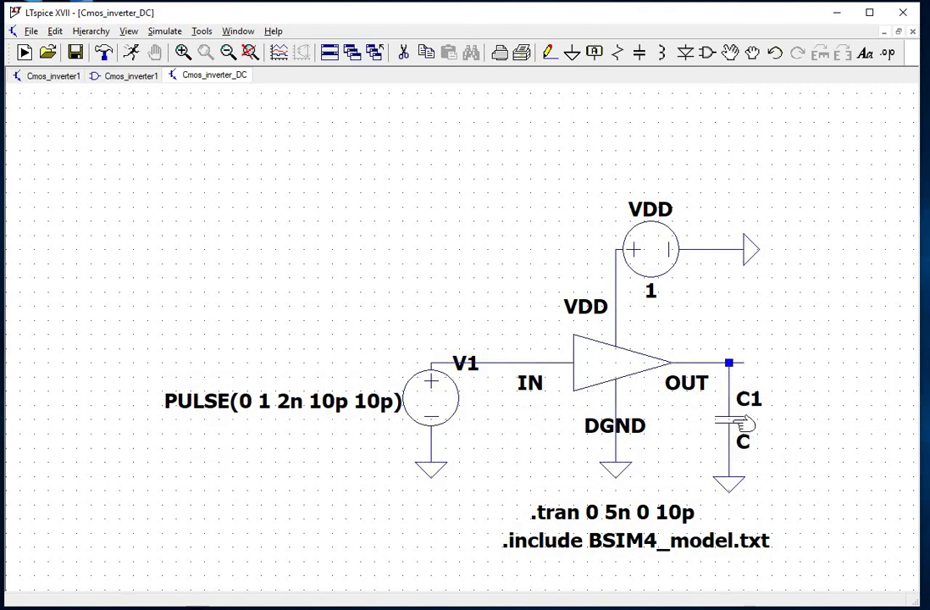
pyautogui.rightClick(729, 421)
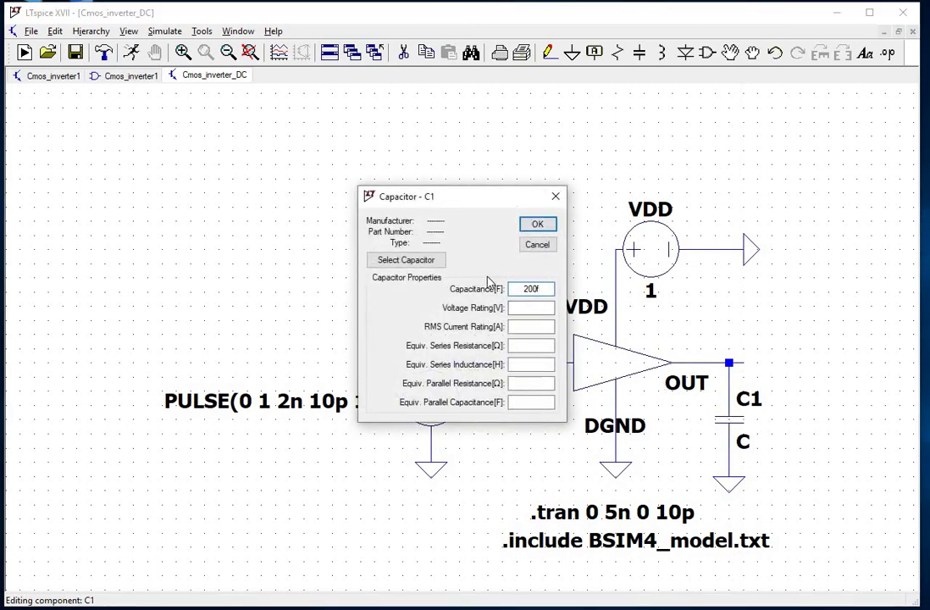
pyautogui.click(530, 225)
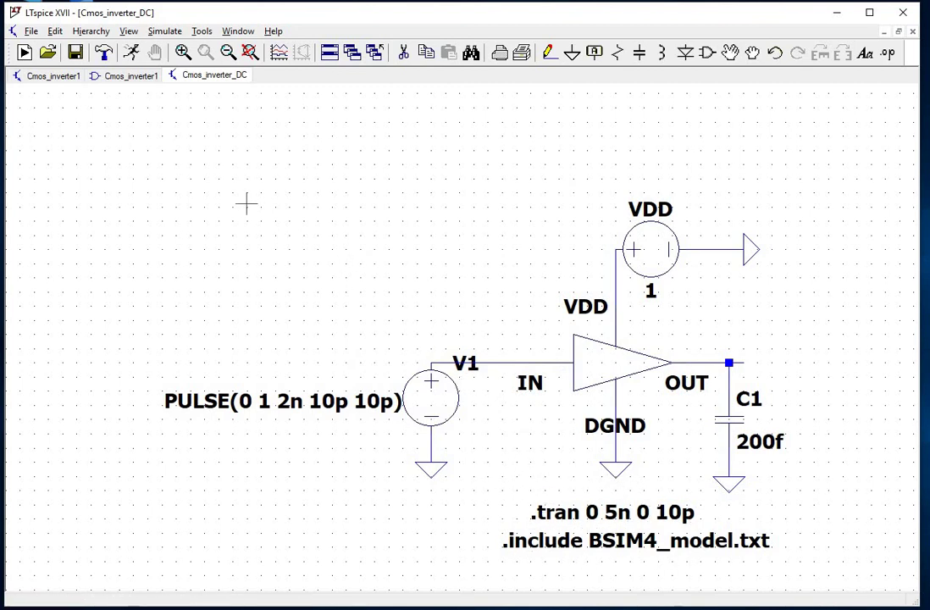
# Run the transient simulation and plot the voltages of the inverter's input and output wires.
pyautogui.click(133, 56)
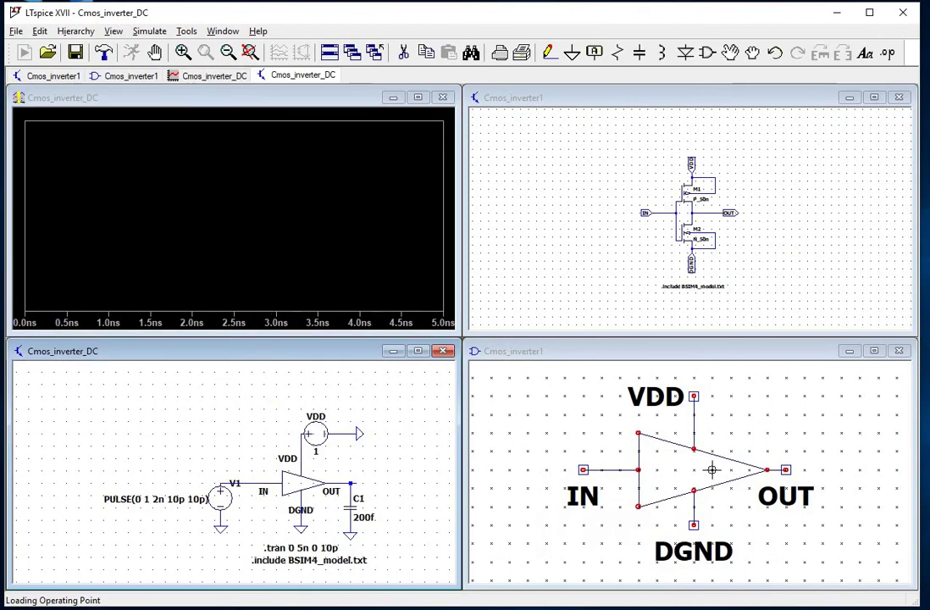
pyautogui.click(259, 478)
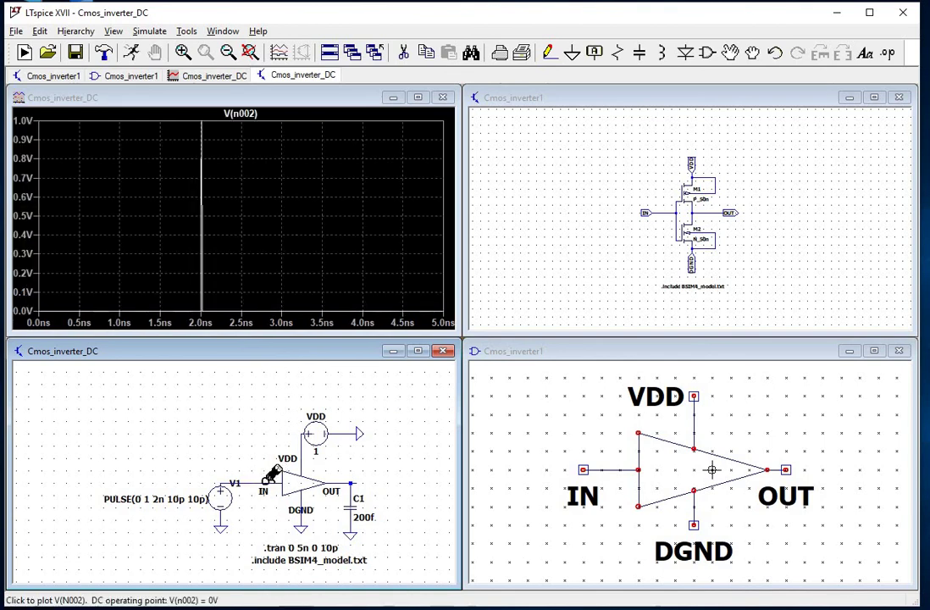
pyautogui.click(353, 479)
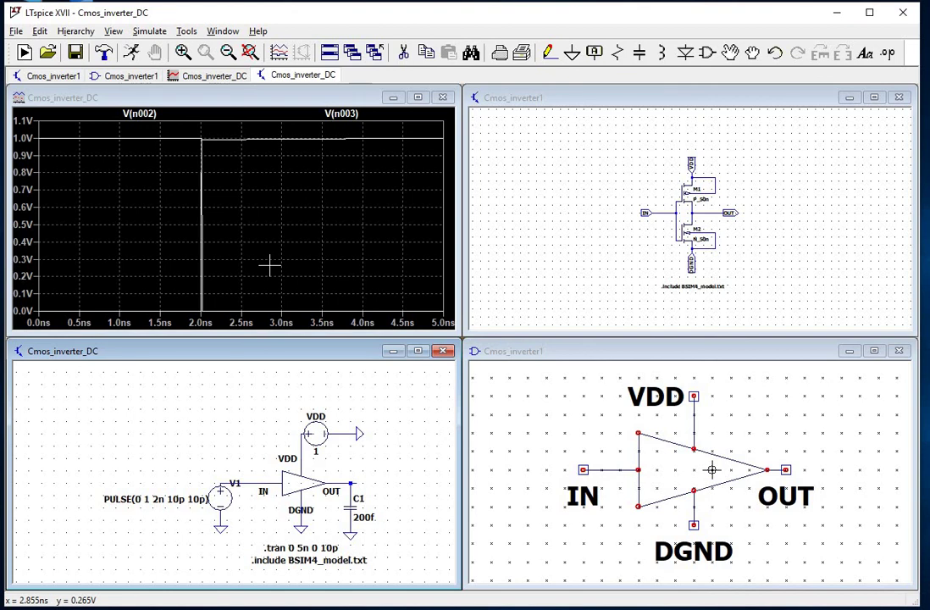